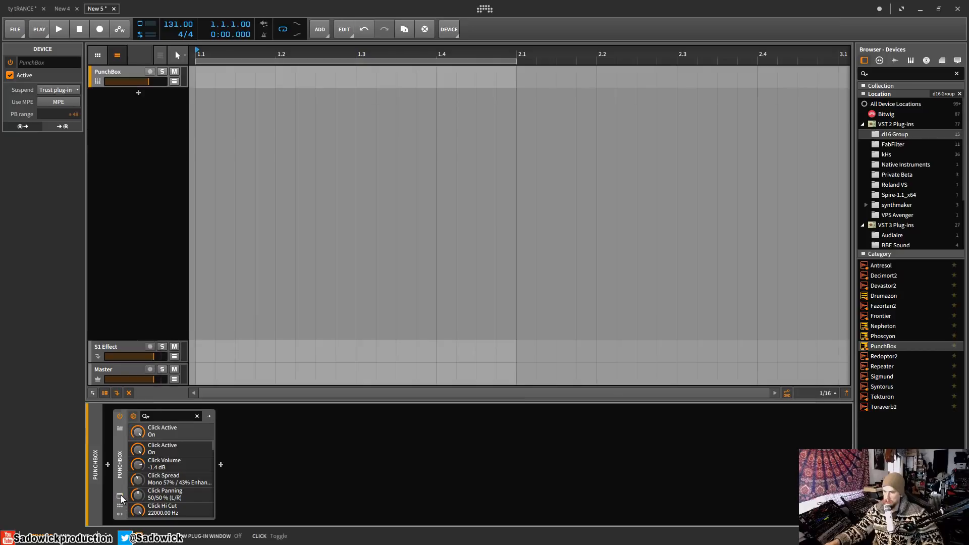
- Show the PunchBox plug-in window, find LFOTool across all device locations, and insert it after PunchBox
{"action": "left_click", "coordinate": [119, 496]}
{"action": "left_click_drag", "start_coordinate": [466, 130], "coordinate": [308, 121]}
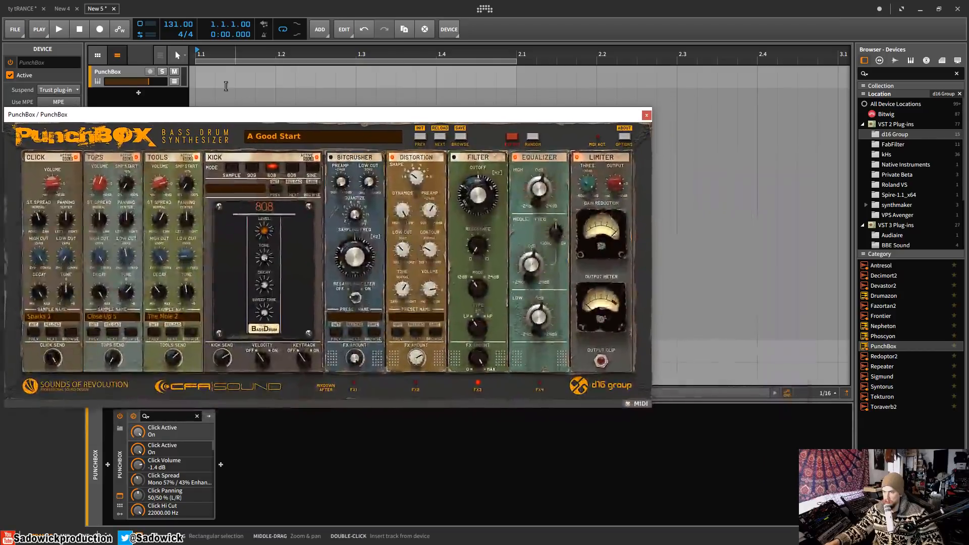
{"action": "left_click", "coordinate": [915, 72]}
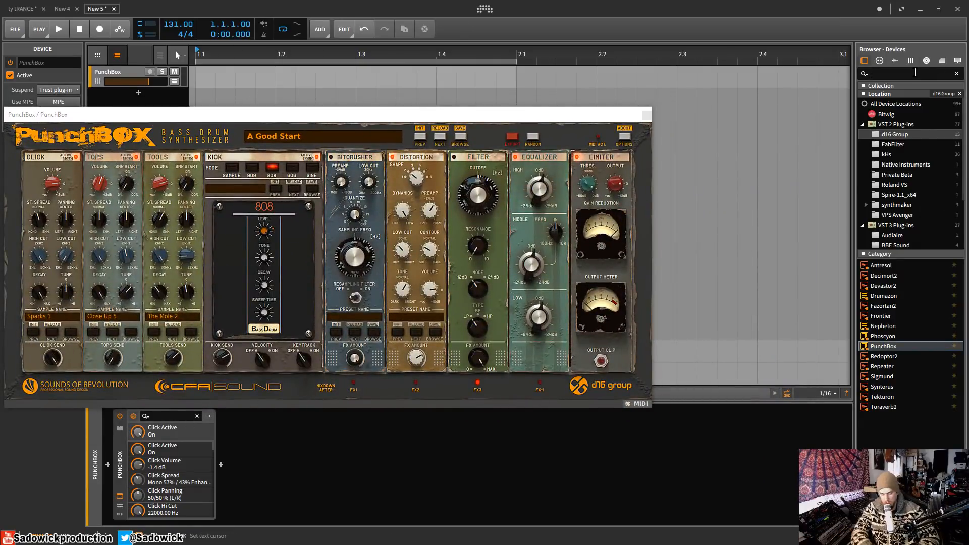
{"action": "type", "text": "lfo"}
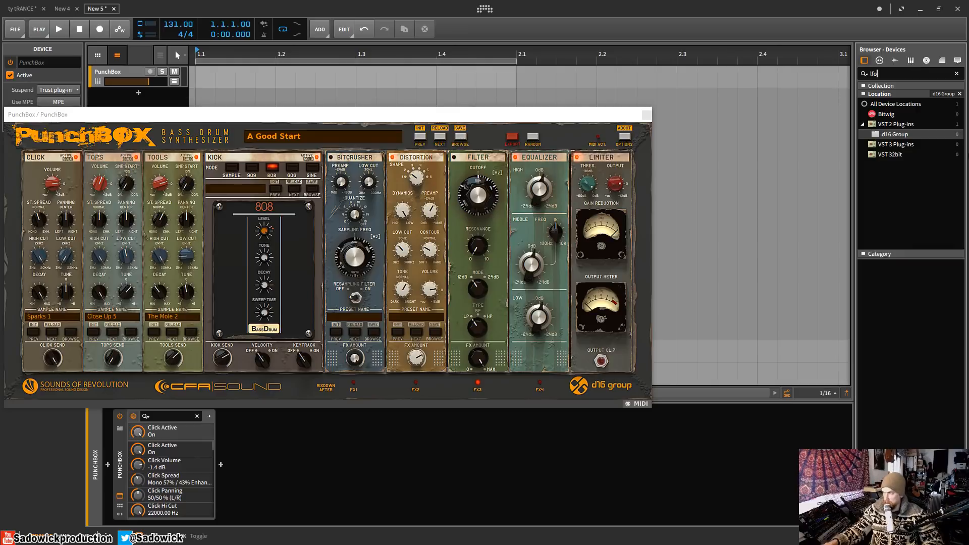
{"action": "left_click", "coordinate": [884, 114]}
{"action": "left_click", "coordinate": [894, 104]}
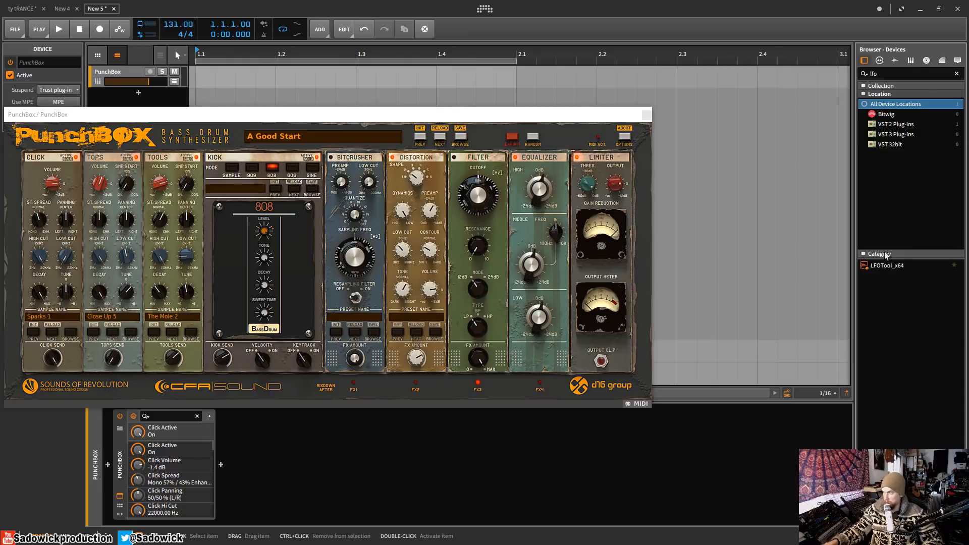
{"action": "left_click_drag", "start_coordinate": [887, 265], "coordinate": [273, 466]}
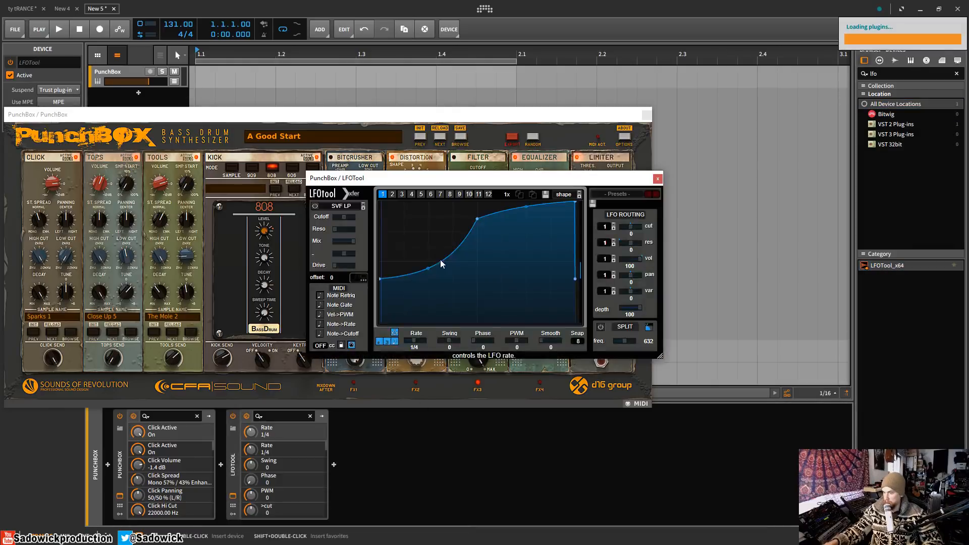
- Flatten LFOTool's curve at the full level of 100 and move its window clear of the PunchBox interface
{"action": "left_click_drag", "start_coordinate": [381, 278], "coordinate": [380, 202]}
{"action": "left_click_drag", "start_coordinate": [478, 219], "coordinate": [776, 111]}
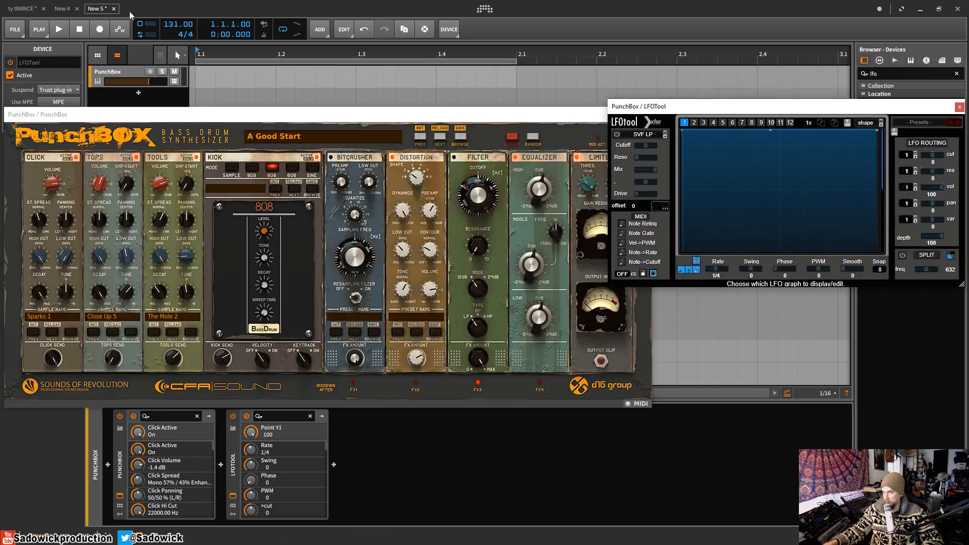
- Create a one-bar clip on the PunchBox track and add a D#3 note at its start
{"action": "double_click", "coordinate": [202, 77]}
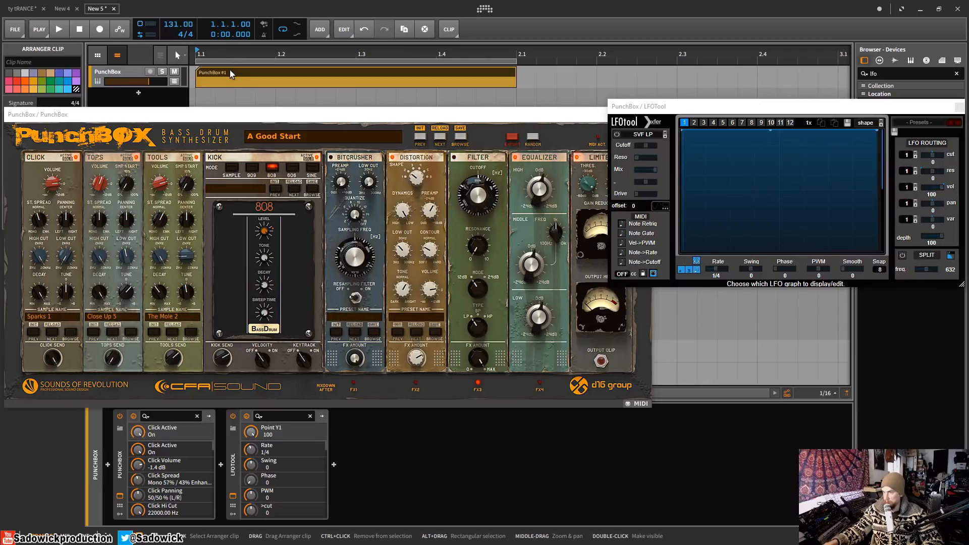
{"action": "double_click", "coordinate": [229, 69]}
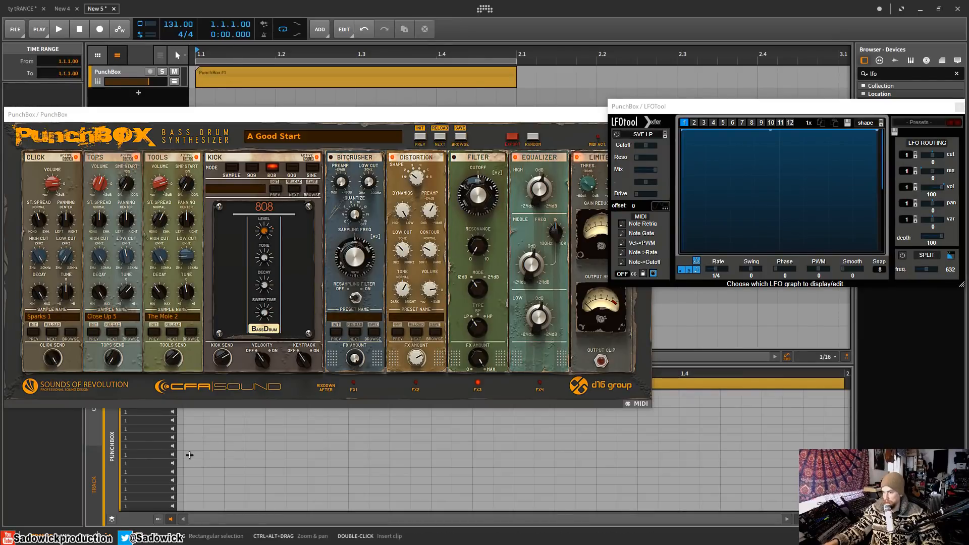
{"action": "double_click", "coordinate": [185, 454]}
{"action": "left_click_drag", "start_coordinate": [535, 119], "coordinate": [535, 214]}
{"action": "left_click", "coordinate": [647, 210]}
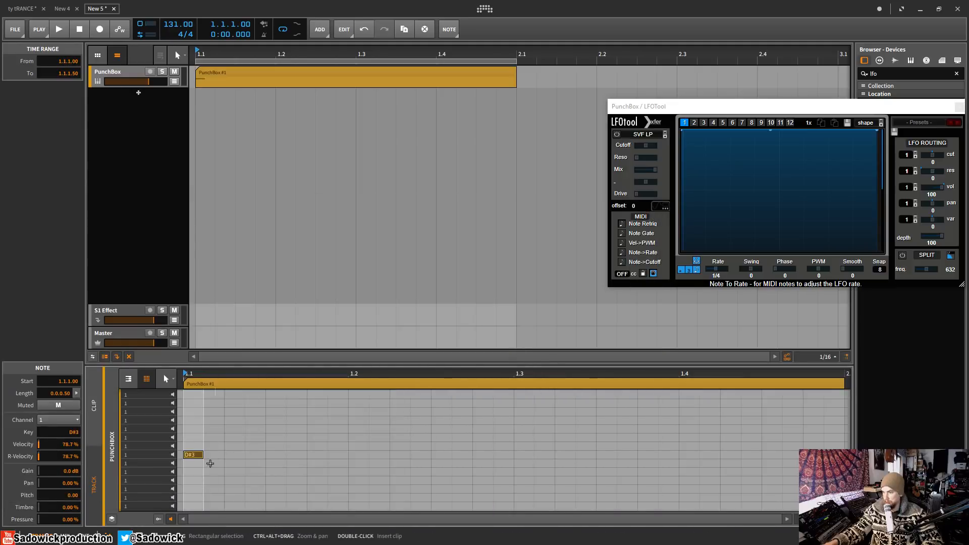
- Lengthen the D#3 note to one beat and duplicate it three times to fill the bar
{"action": "left_click_drag", "start_coordinate": [203, 460], "coordinate": [350, 462]}
{"action": "key", "text": "ctrl+d"}
{"action": "key", "text": "ctrl+d"}
{"action": "key", "text": "ctrl+d"}
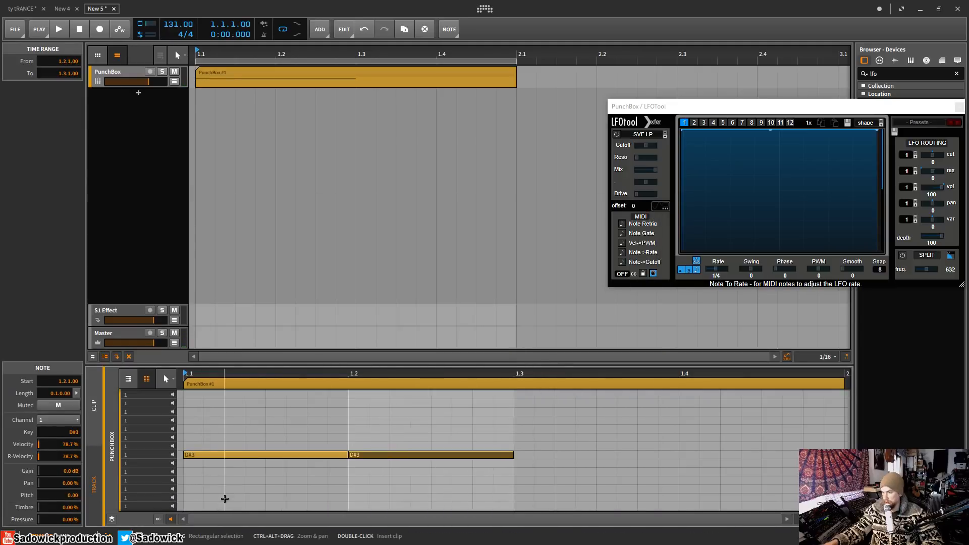
- Play the kick pattern and turn on LFOTool's waveform display
{"action": "key", "text": "space"}
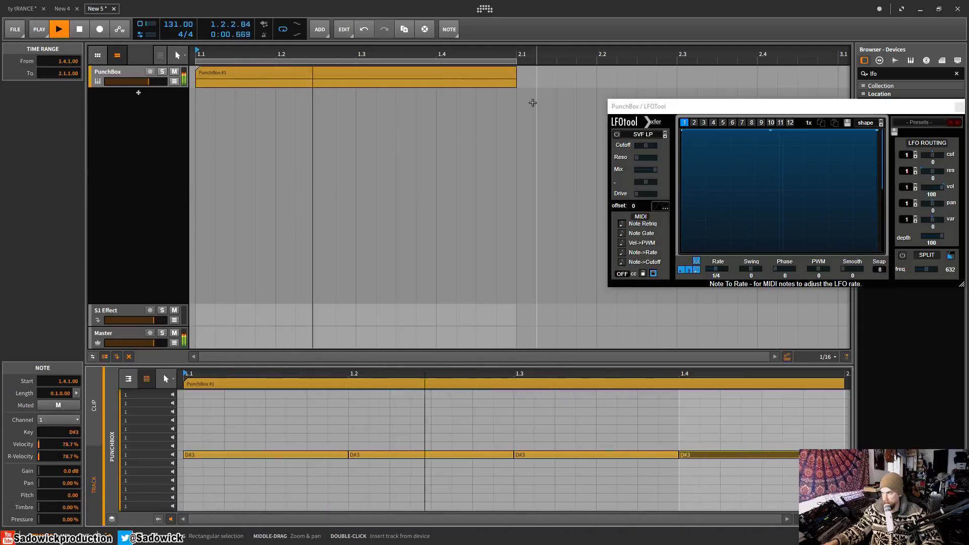
{"action": "left_click", "coordinate": [659, 210]}
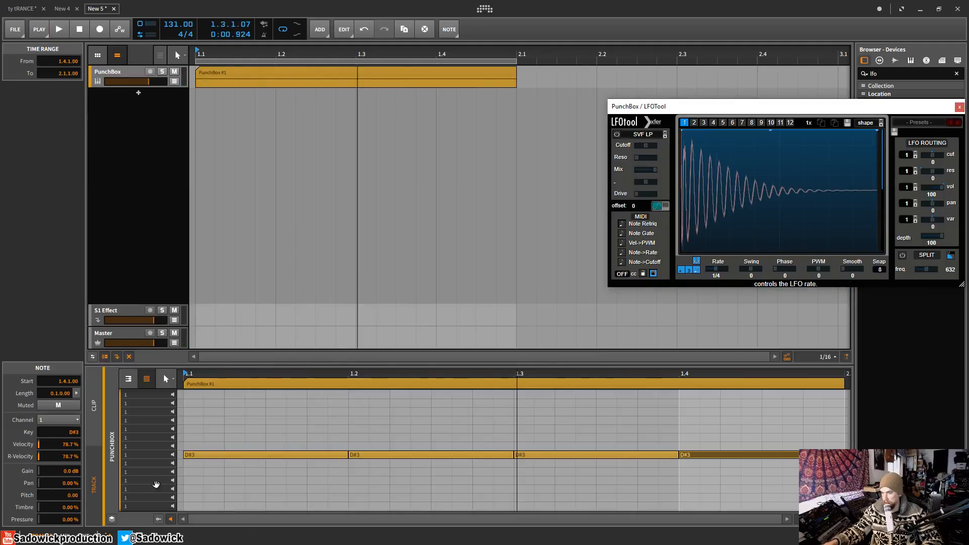
- Reopen the PunchBox window from the device chain and arrange it above a slightly enlarged LFOTool window
{"action": "left_click", "coordinate": [139, 536]}
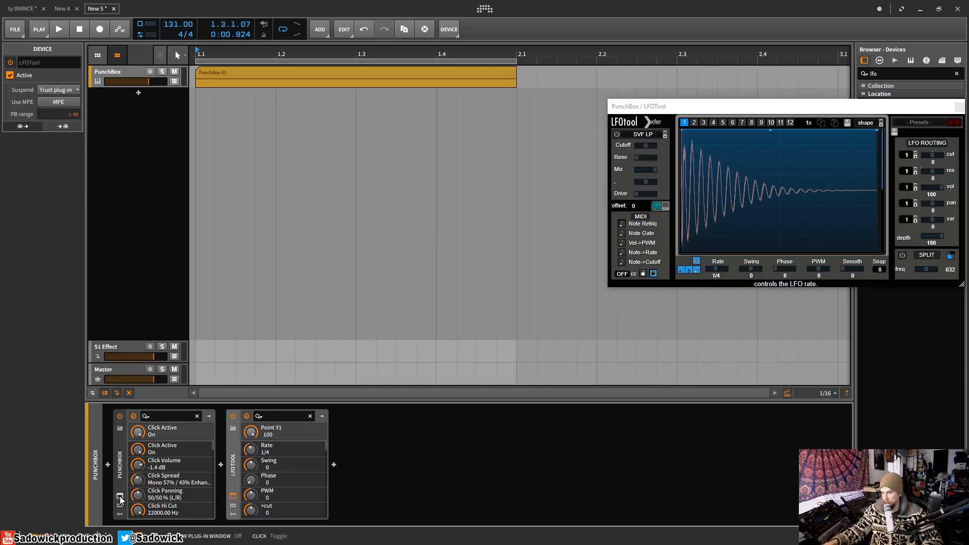
{"action": "left_click", "coordinate": [120, 495]}
{"action": "left_click_drag", "start_coordinate": [212, 214], "coordinate": [216, 47]}
{"action": "left_click_drag", "start_coordinate": [911, 114], "coordinate": [321, 328]}
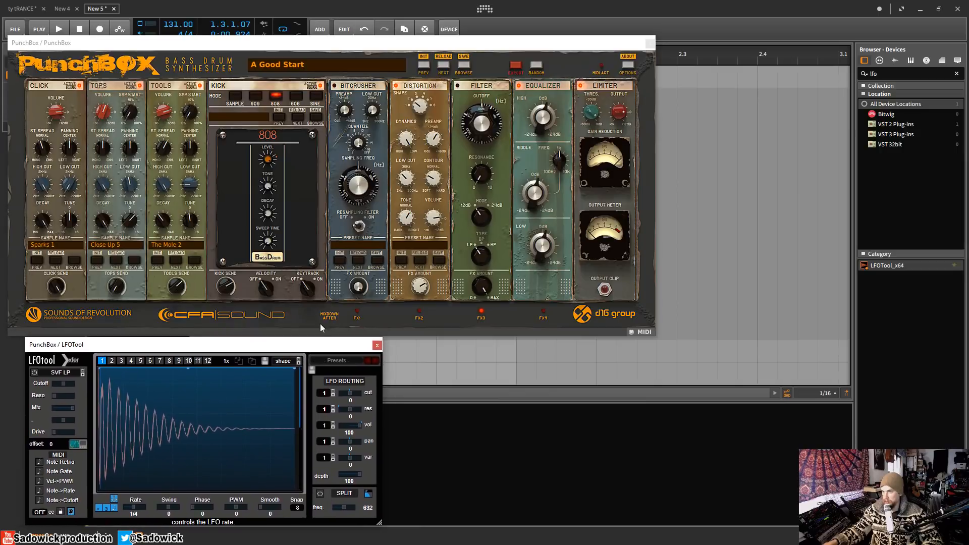
{"action": "left_click_drag", "start_coordinate": [344, 43], "coordinate": [354, 39]}
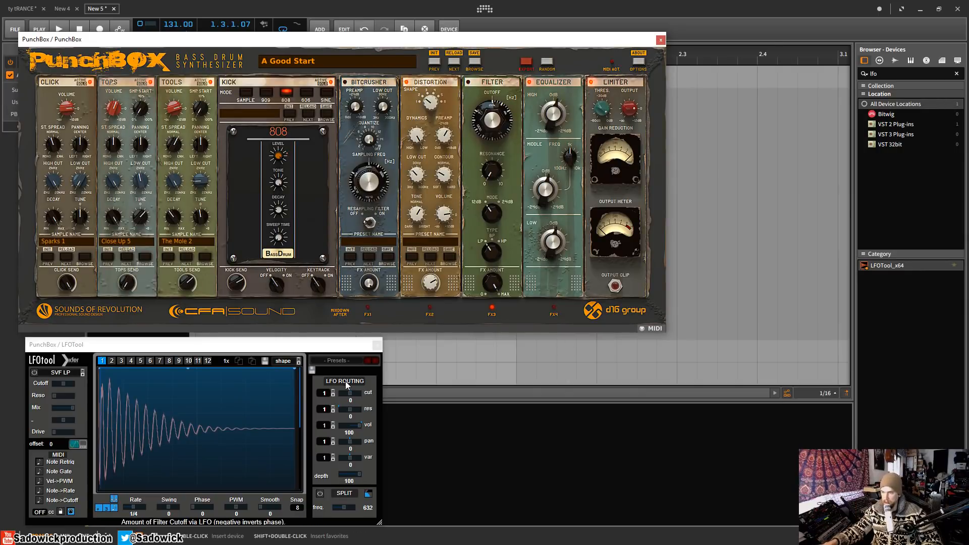
{"action": "left_click_drag", "start_coordinate": [318, 349], "coordinate": [313, 346]}
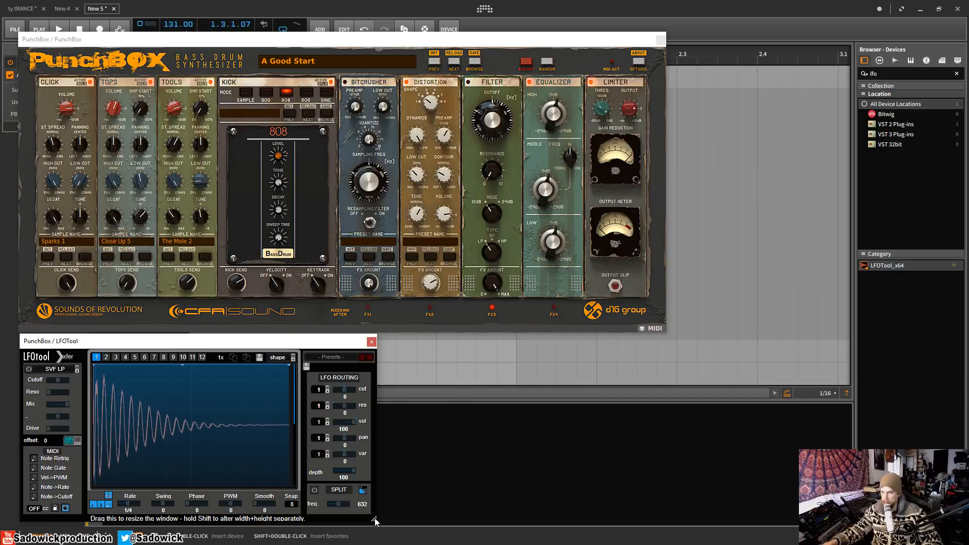
{"action": "left_click_drag", "start_coordinate": [374, 519], "coordinate": [401, 541]}
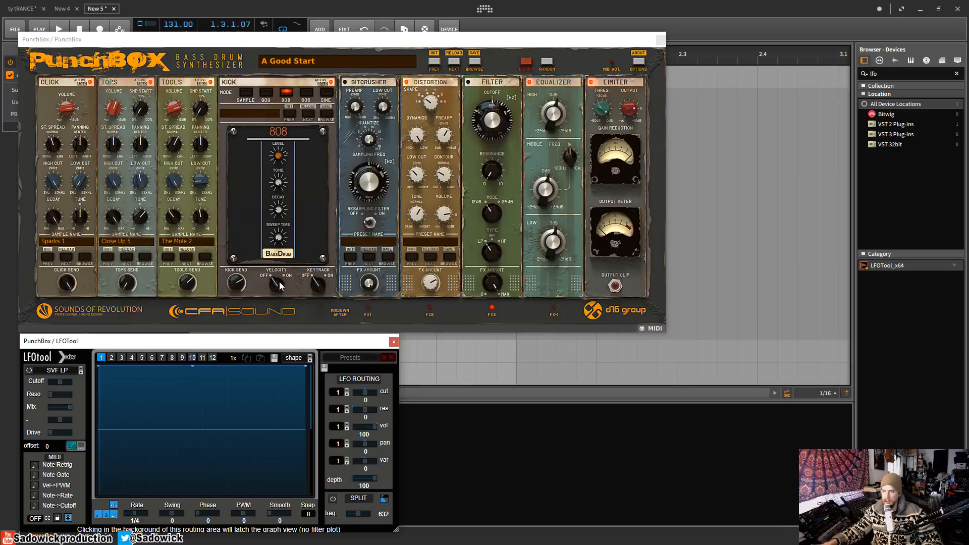
- Look through PunchBox's kick generator modes: Sample, 909, 808, 606 and Sine
{"action": "left_click", "coordinate": [246, 93]}
{"action": "left_click", "coordinate": [267, 93]}
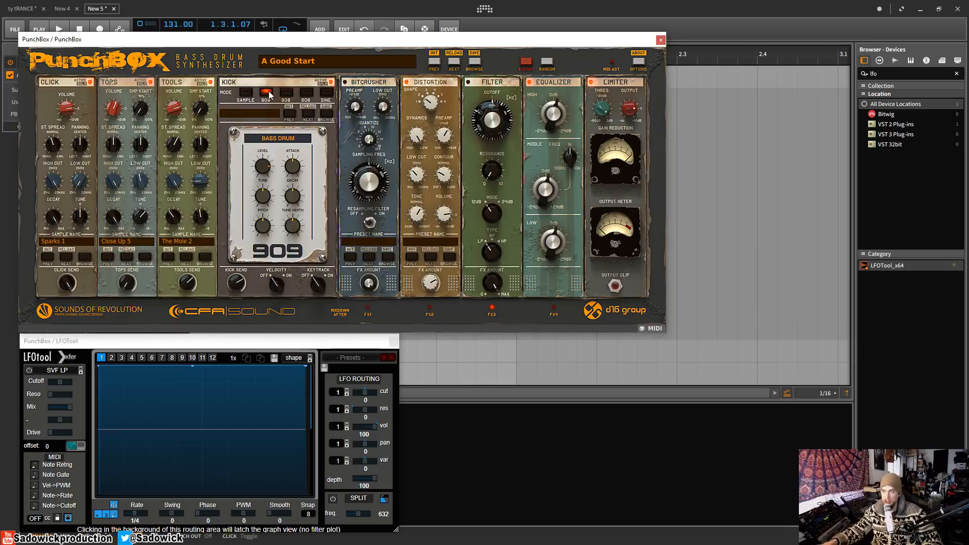
{"action": "left_click", "coordinate": [286, 93]}
{"action": "left_click", "coordinate": [306, 93]}
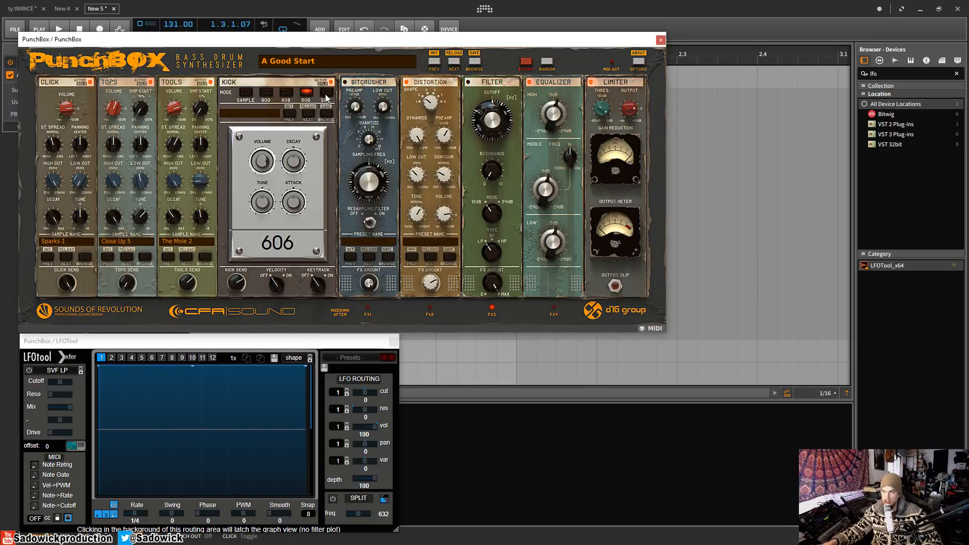
{"action": "left_click", "coordinate": [326, 93]}
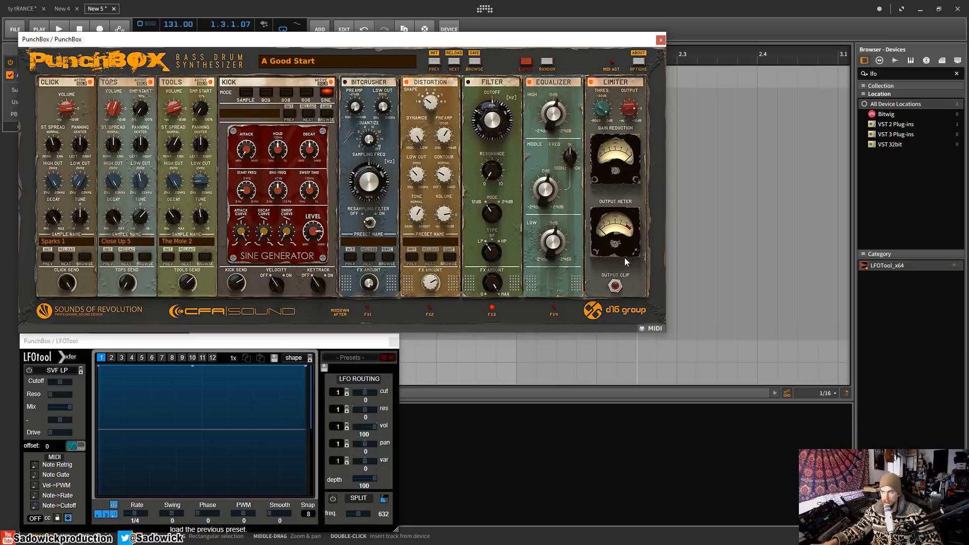
- Reset PunchBox to the Init preset, then load and audition the Come On In 1 kick sample
{"action": "left_click", "coordinate": [437, 62]}
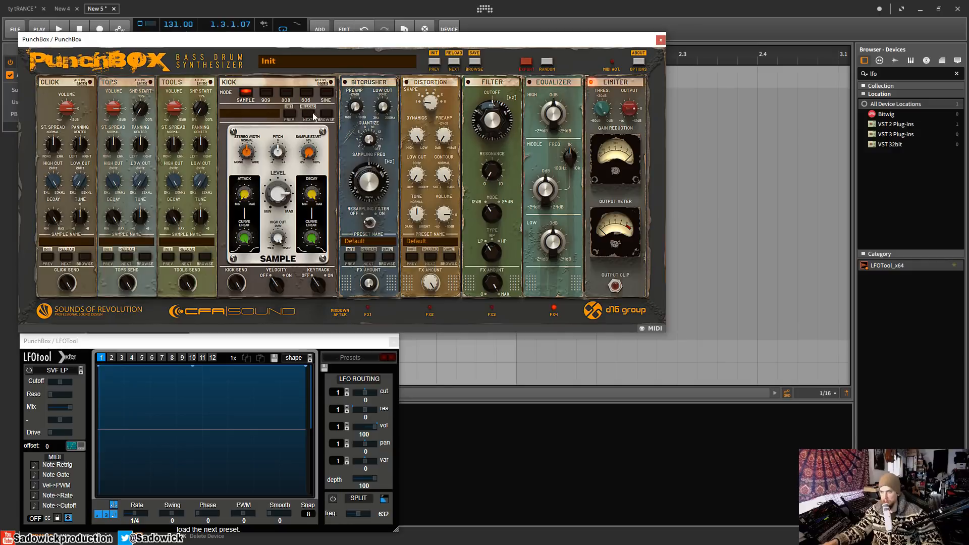
{"action": "left_click", "coordinate": [328, 114]}
{"action": "left_click", "coordinate": [350, 155]}
{"action": "left_click", "coordinate": [340, 172]}
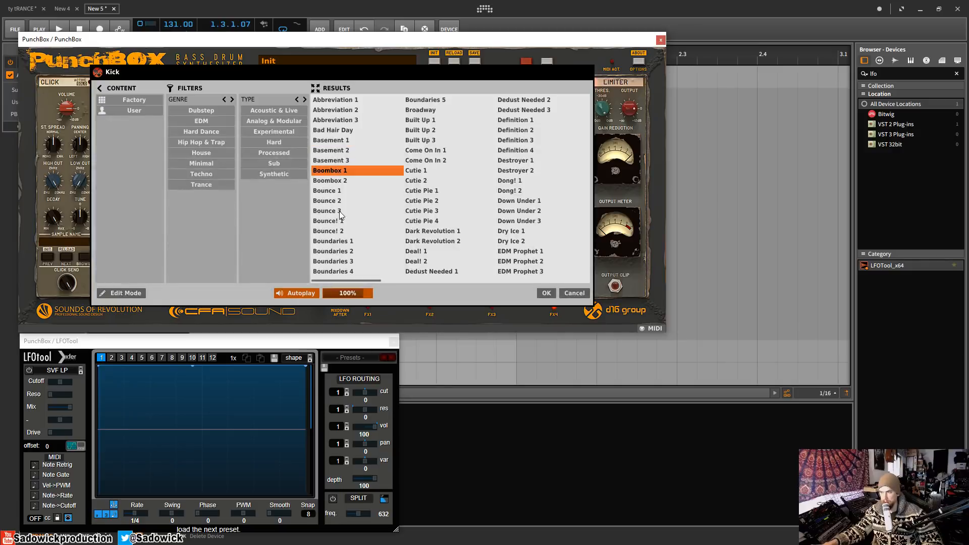
{"action": "left_click", "coordinate": [341, 212]}
{"action": "left_click", "coordinate": [427, 152]}
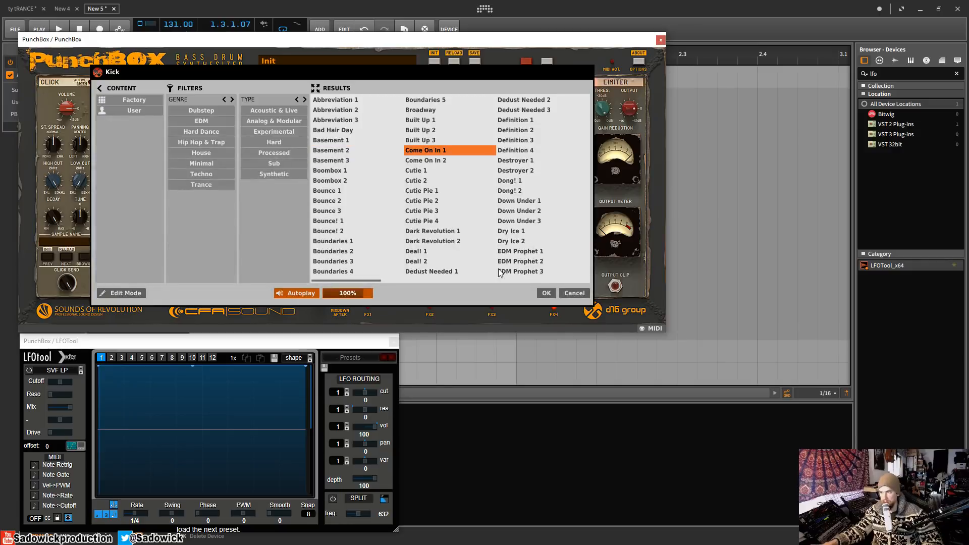
{"action": "left_click", "coordinate": [546, 293]}
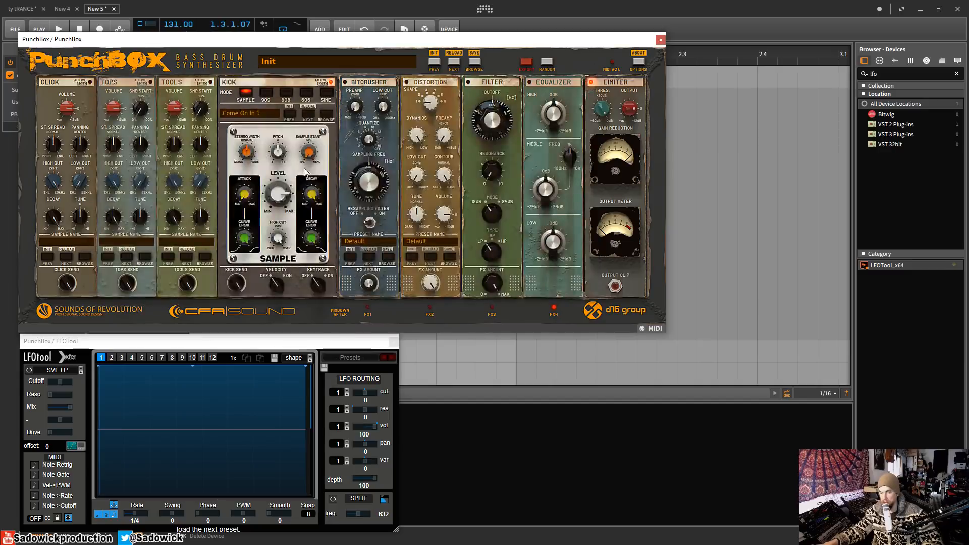
{"action": "key", "text": "space"}
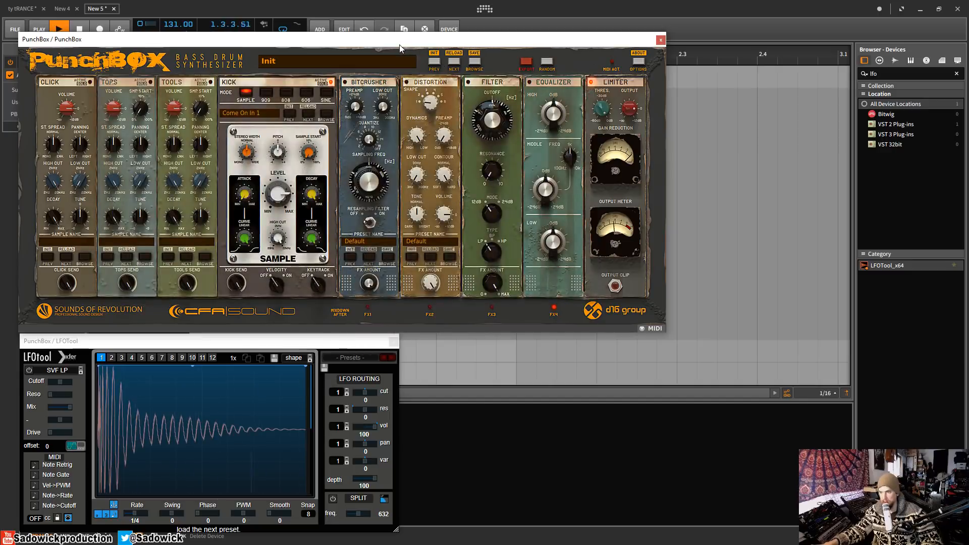
{"action": "key", "text": "space"}
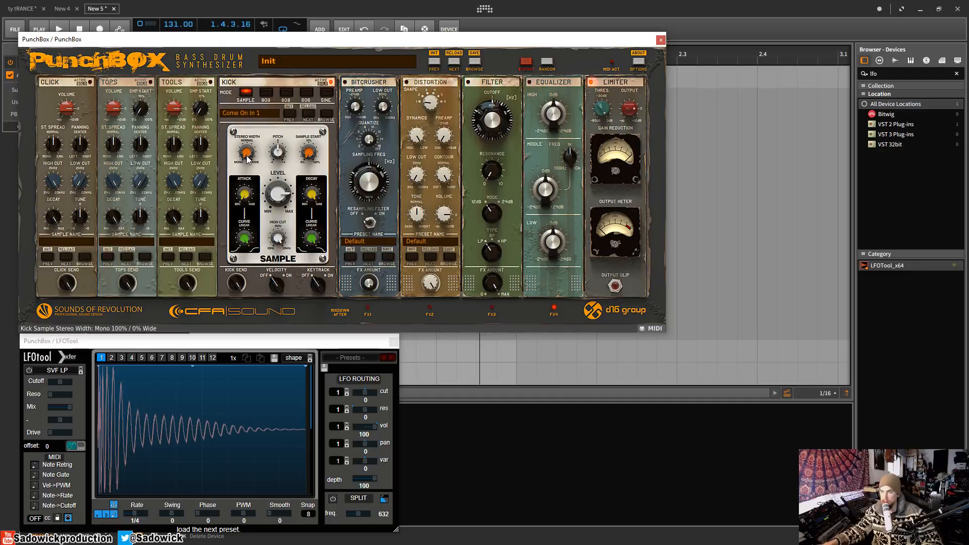
- Try different stereo width and pitch settings on the kick sample, including +4.00 semitones, and return both to their defaults
{"action": "left_click_drag", "start_coordinate": [248, 165], "coordinate": [247, 157]}
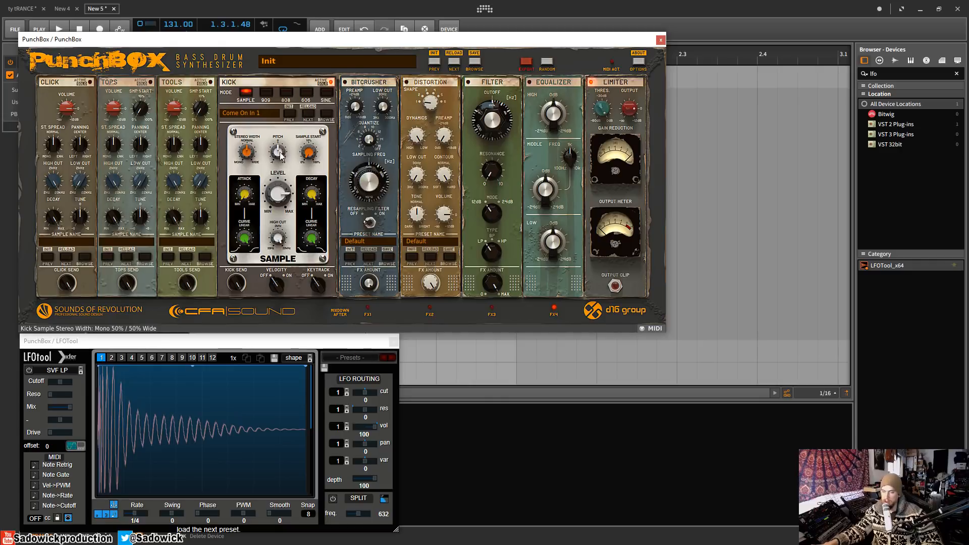
{"action": "mouse_move", "coordinate": [281, 156]}
{"action": "left_mouse_down"}
{"action": "mouse_move", "coordinate": [284, 147]}
{"action": "mouse_move", "coordinate": [281, 155]}
{"action": "left_mouse_up"}
{"action": "key", "text": "space"}
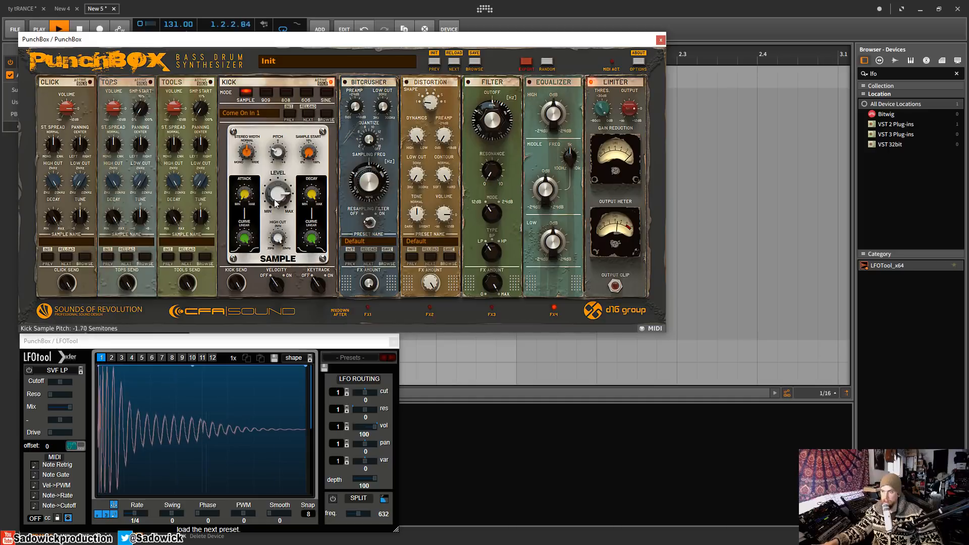
{"action": "left_click_drag", "start_coordinate": [275, 200], "coordinate": [276, 162]}
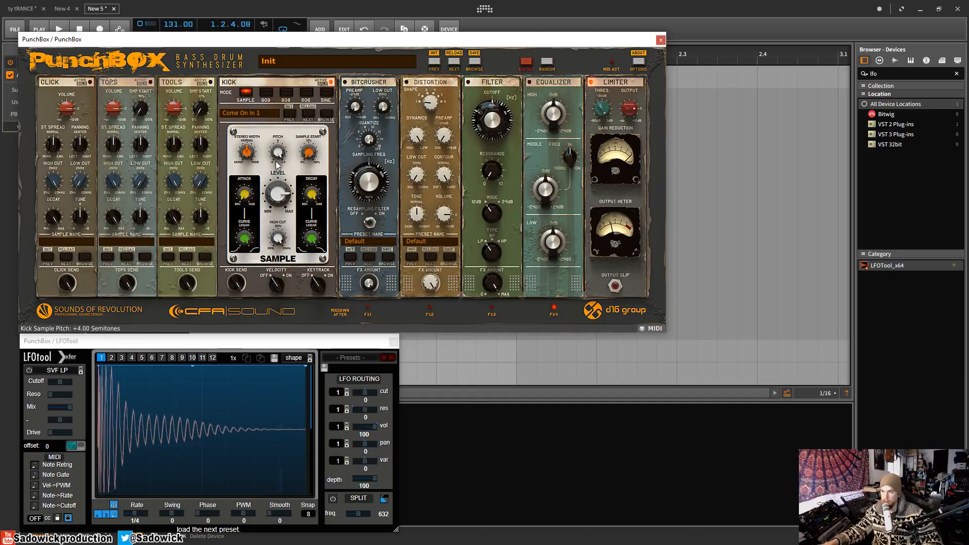
{"action": "double_click", "coordinate": [276, 163]}
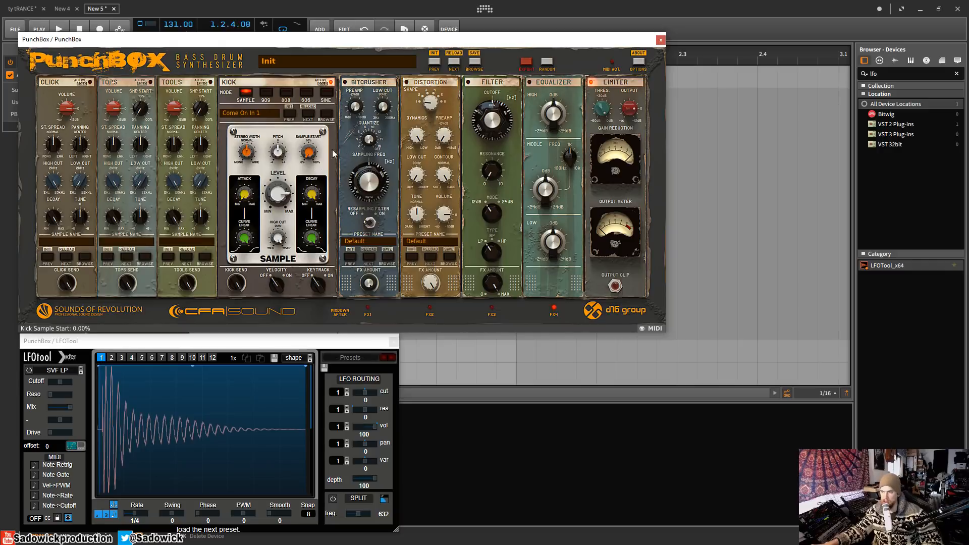
- Audition the kick with a changed sample start and set it back to 0.00%
{"action": "key", "text": "space"}
{"action": "left_click_drag", "start_coordinate": [313, 153], "coordinate": [303, 280]}
{"action": "key", "text": "space"}
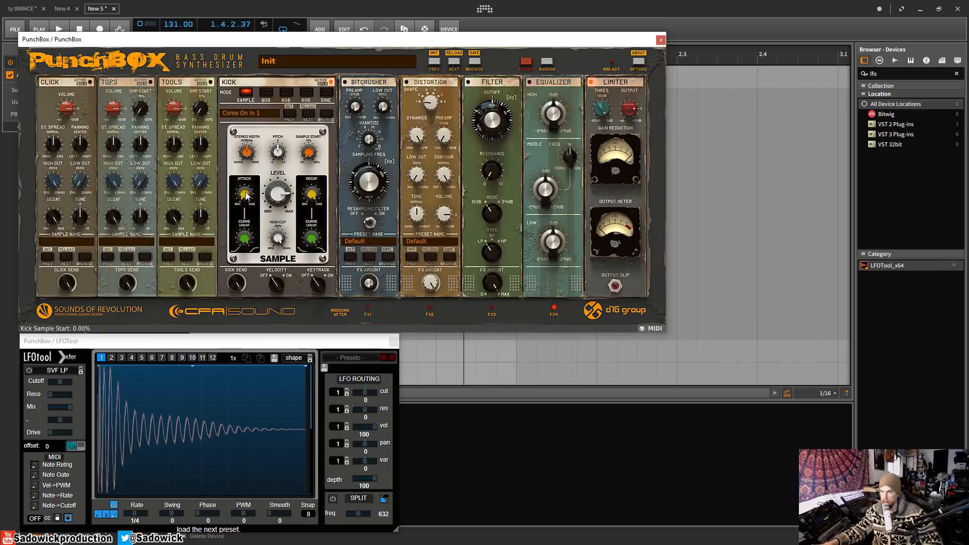
- Try out the kick sample's attack time at 10.4 ms, its attack curve and its level
{"action": "left_click_drag", "start_coordinate": [244, 191], "coordinate": [247, 179]}
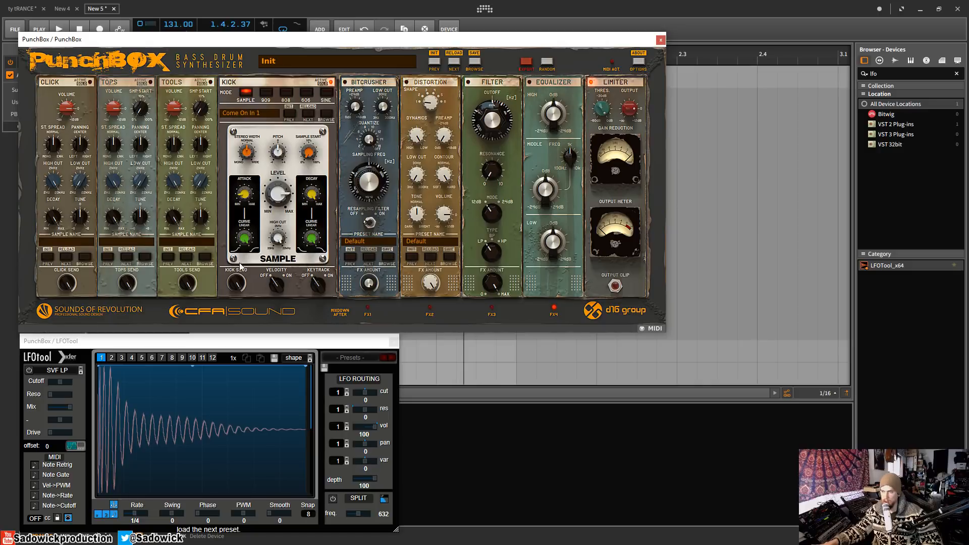
{"action": "left_click_drag", "start_coordinate": [244, 196], "coordinate": [242, 188]}
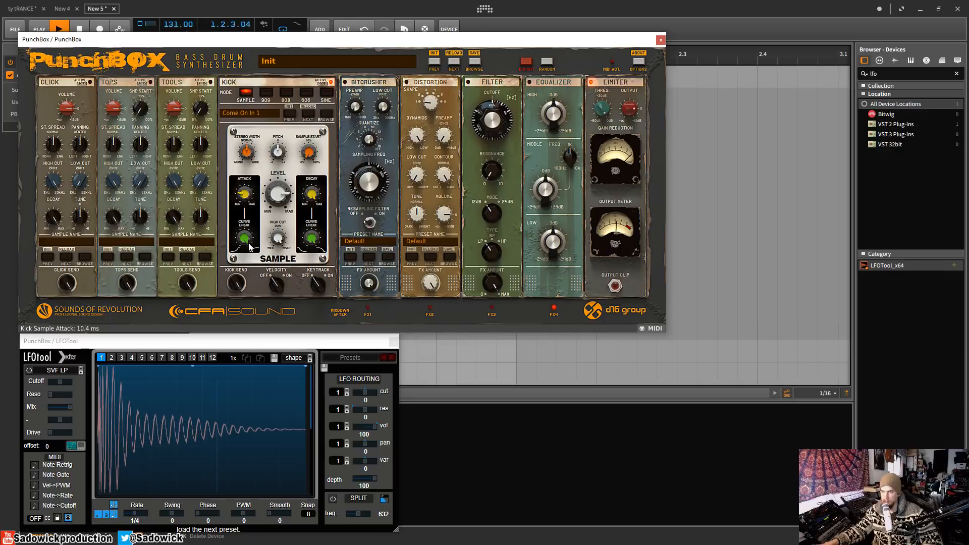
{"action": "left_click_drag", "start_coordinate": [244, 241], "coordinate": [245, 196]}
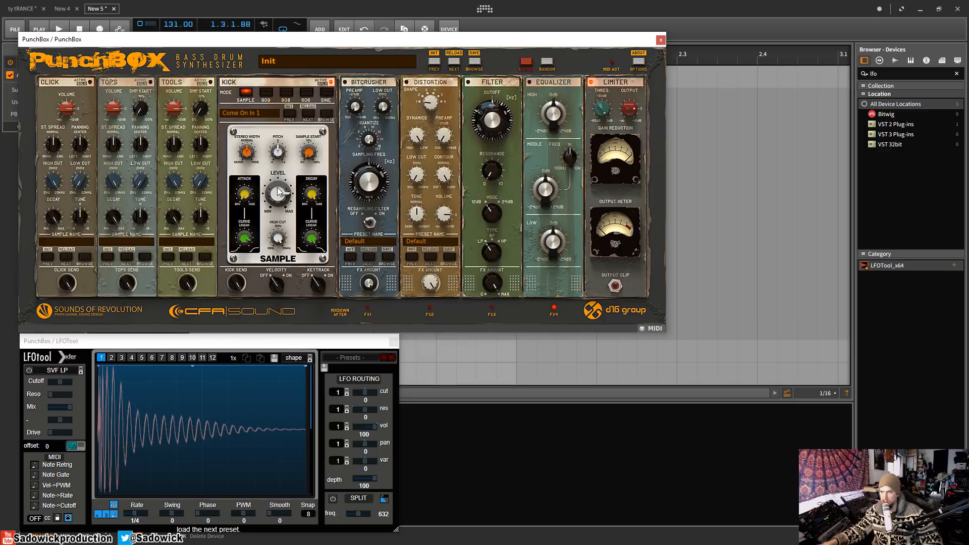
{"action": "left_click_drag", "start_coordinate": [279, 191], "coordinate": [290, 172]}
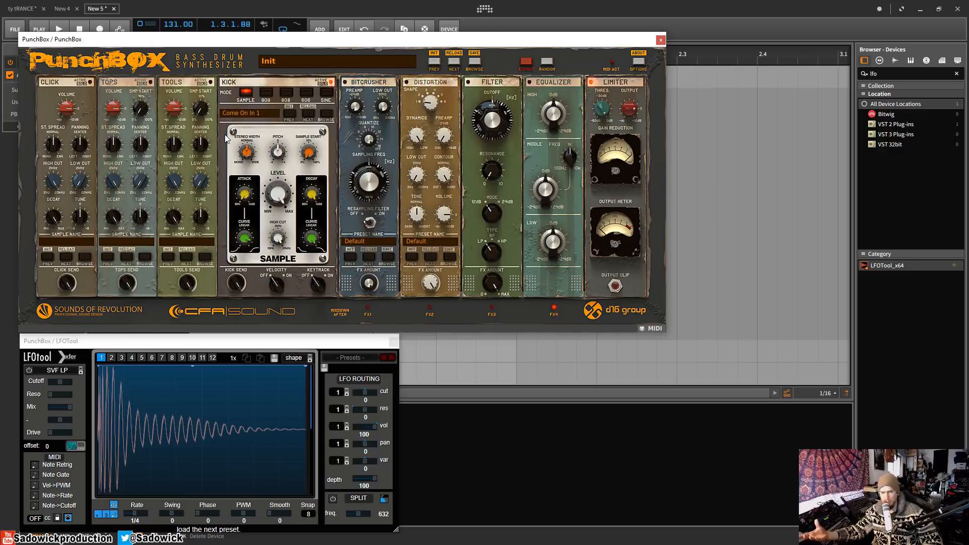
- Switch the kick generator to 909 mode and try out its level and attack, including an attack of 25%
{"action": "left_click", "coordinate": [266, 93]}
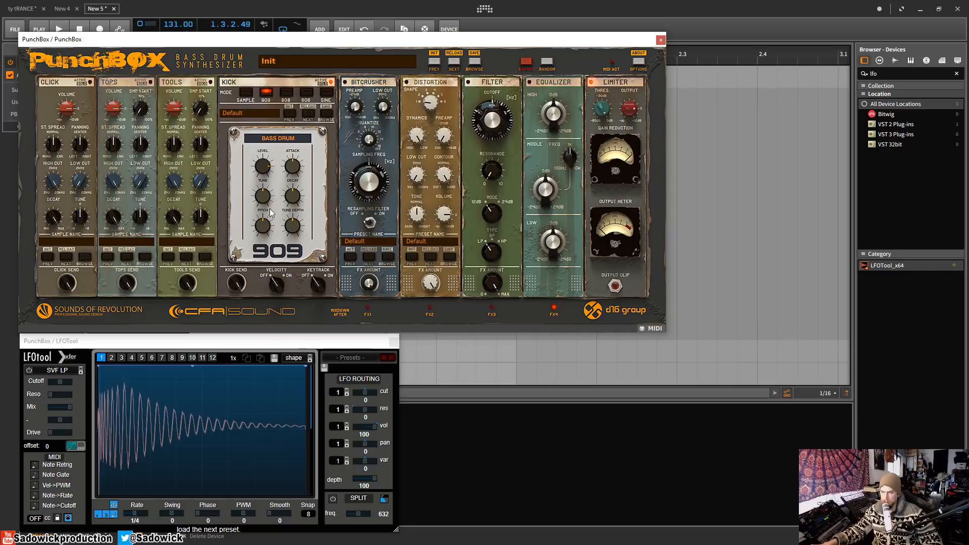
{"action": "left_click_drag", "start_coordinate": [259, 169], "coordinate": [271, 216]}
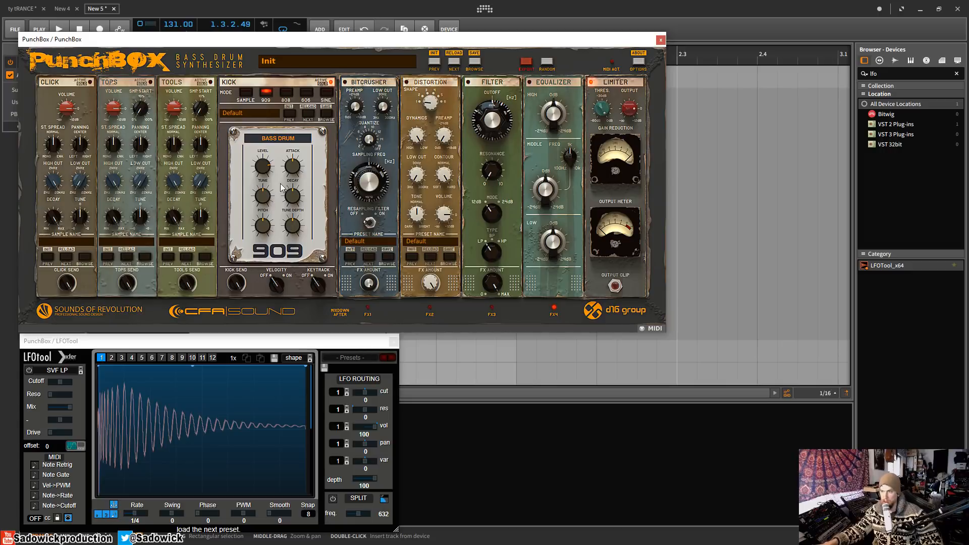
{"action": "left_click_drag", "start_coordinate": [261, 167], "coordinate": [269, 198]}
{"action": "key", "text": "space"}
{"action": "mouse_move", "coordinate": [295, 171]}
{"action": "left_mouse_down"}
{"action": "mouse_move", "coordinate": [304, 114]}
{"action": "mouse_move", "coordinate": [301, 217]}
{"action": "mouse_move", "coordinate": [298, 125]}
{"action": "mouse_move", "coordinate": [305, 195]}
{"action": "mouse_move", "coordinate": [307, 179]}
{"action": "left_mouse_up"}
{"action": "key", "text": "space"}
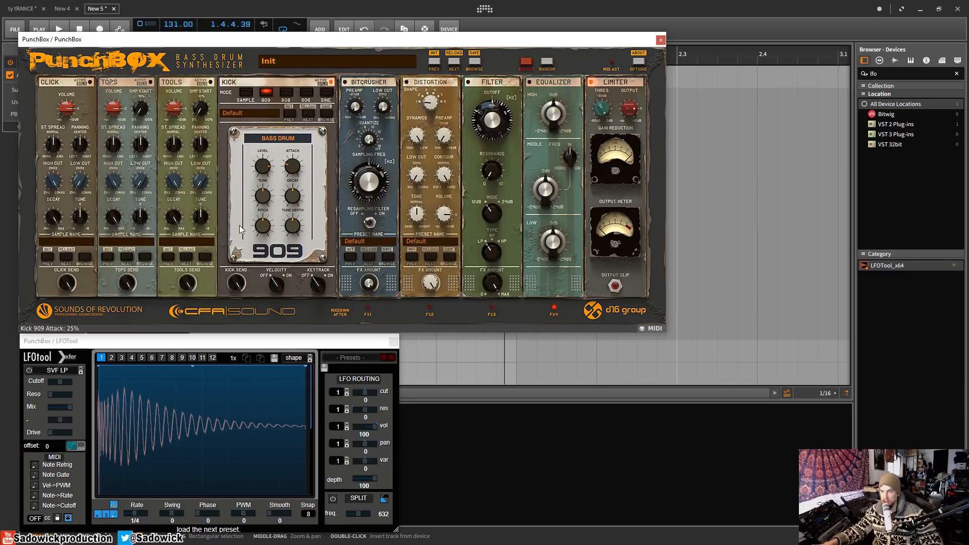
{"action": "left_click_drag", "start_coordinate": [293, 162], "coordinate": [299, 148]}
{"action": "key", "text": "space"}
- Audition the 909 kick with its tune at 78% and return the tune to 50%
{"action": "left_click_drag", "start_coordinate": [267, 204], "coordinate": [270, 234]}
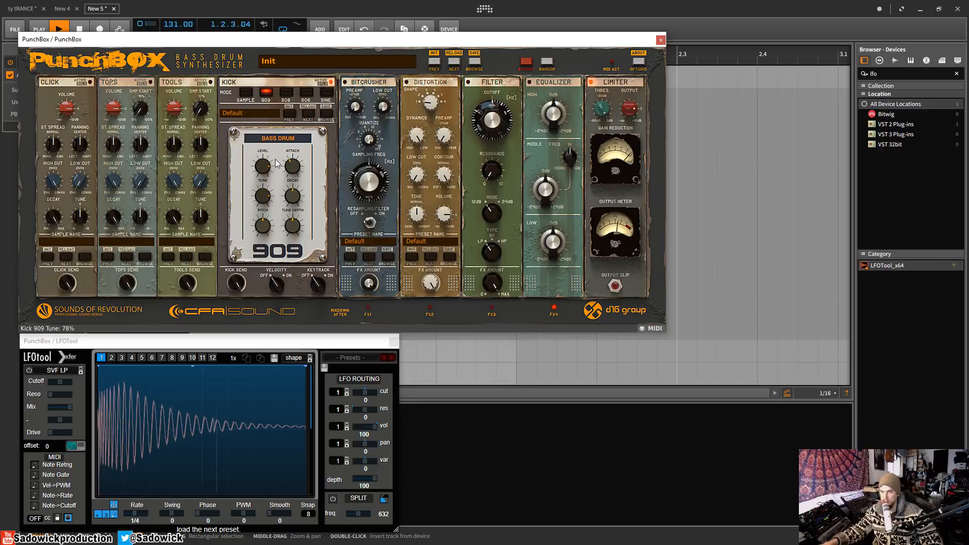
{"action": "key", "text": "space"}
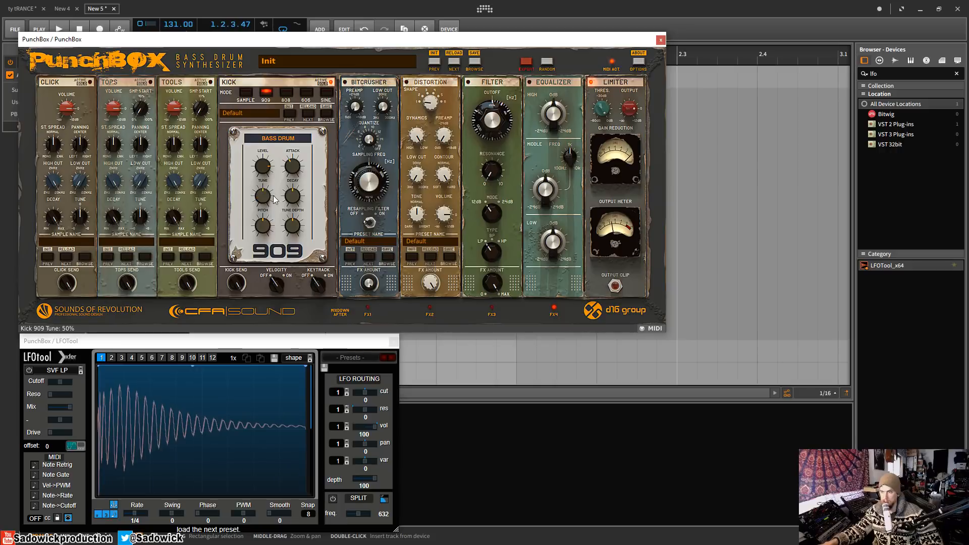
{"action": "double_click", "coordinate": [262, 196]}
- Audition the 909 kick with its decay at 80% and at 15%, and set its tune depth to 76%
{"action": "left_click_drag", "start_coordinate": [297, 201], "coordinate": [301, 166]}
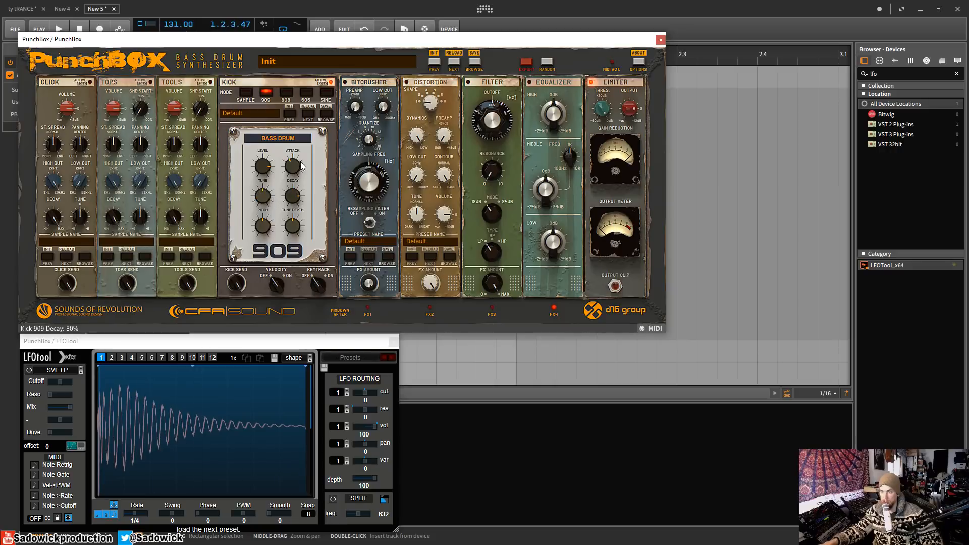
{"action": "key", "text": "space"}
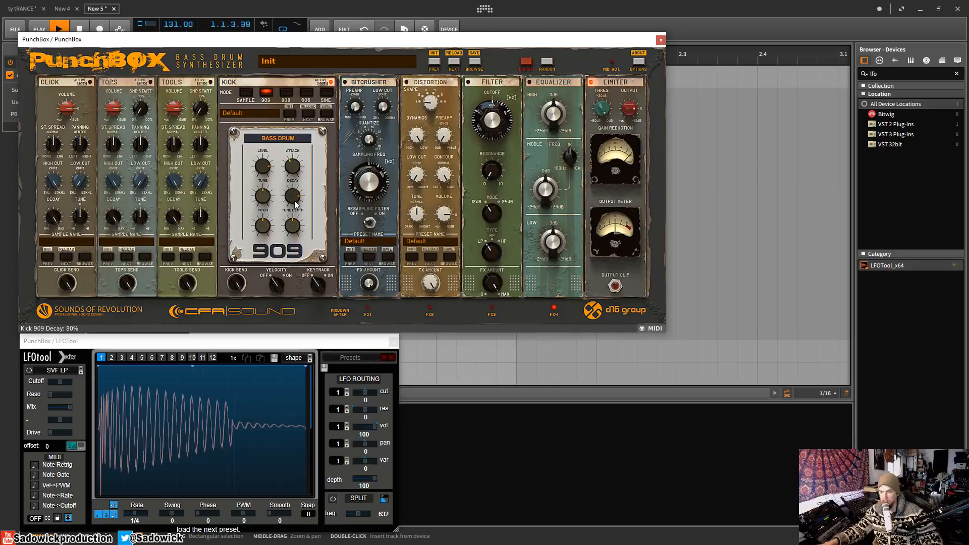
{"action": "mouse_move", "coordinate": [296, 204]}
{"action": "left_mouse_down"}
{"action": "mouse_move", "coordinate": [296, 289]}
{"action": "mouse_move", "coordinate": [289, 239]}
{"action": "mouse_move", "coordinate": [269, 208]}
{"action": "mouse_move", "coordinate": [271, 196]}
{"action": "mouse_move", "coordinate": [272, 278]}
{"action": "mouse_move", "coordinate": [273, 223]}
{"action": "mouse_move", "coordinate": [289, 201]}
{"action": "mouse_move", "coordinate": [298, 137]}
{"action": "mouse_move", "coordinate": [290, 217]}
{"action": "left_mouse_up"}
{"action": "key", "text": "space"}
{"action": "key", "text": "space"}
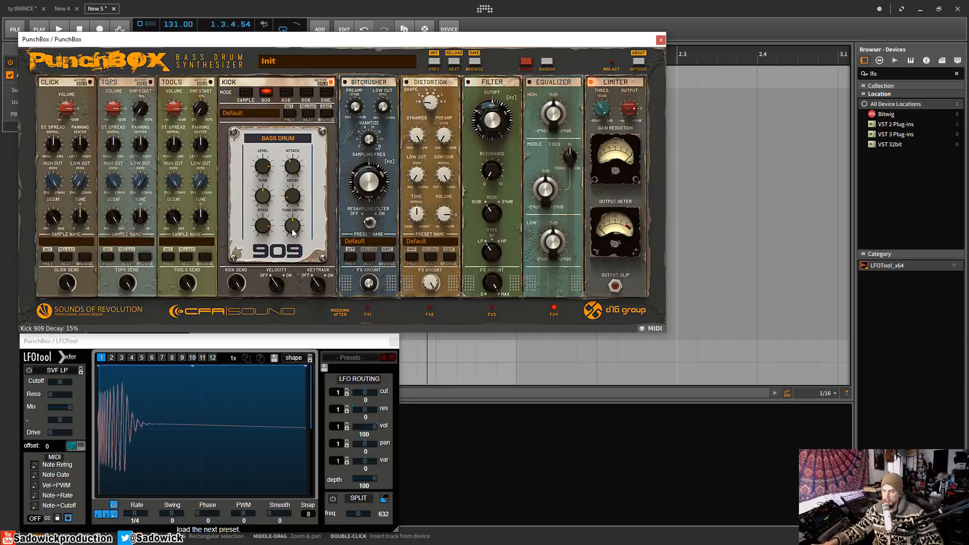
{"action": "left_click_drag", "start_coordinate": [292, 227], "coordinate": [305, 195]}
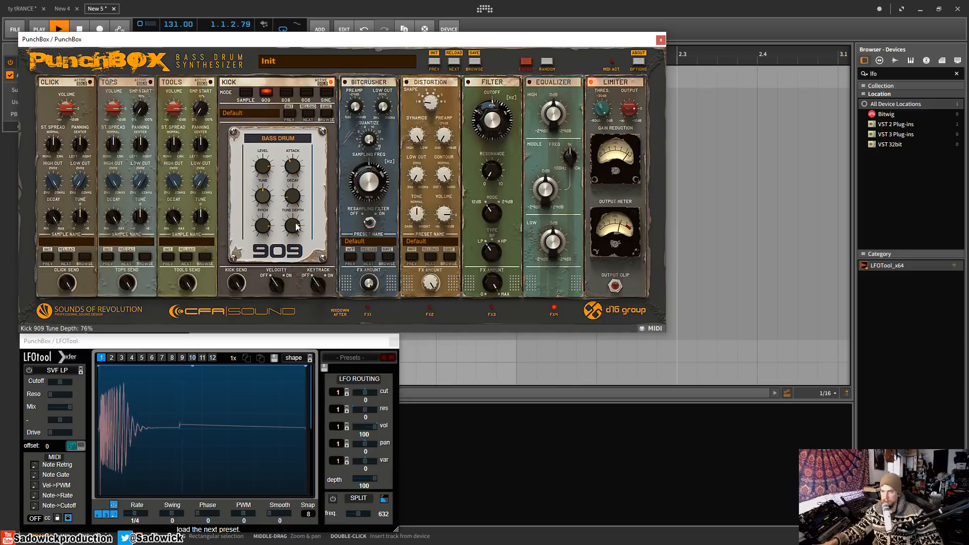
- Switch the kick generator to 808 mode and audition its level and tone, ending with the tone at 50%
{"action": "left_click", "coordinate": [287, 92]}
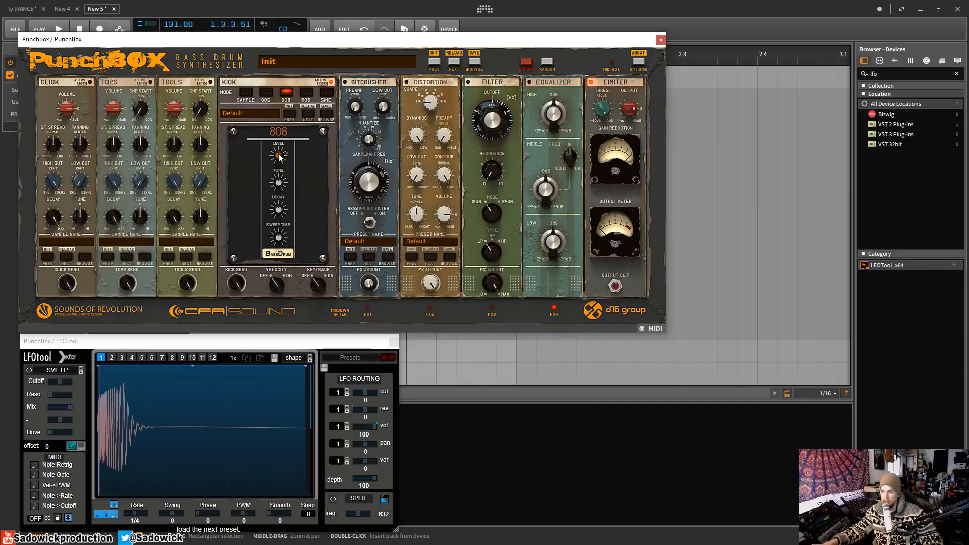
{"action": "key", "text": "space"}
{"action": "left_click_drag", "start_coordinate": [277, 156], "coordinate": [281, 184]}
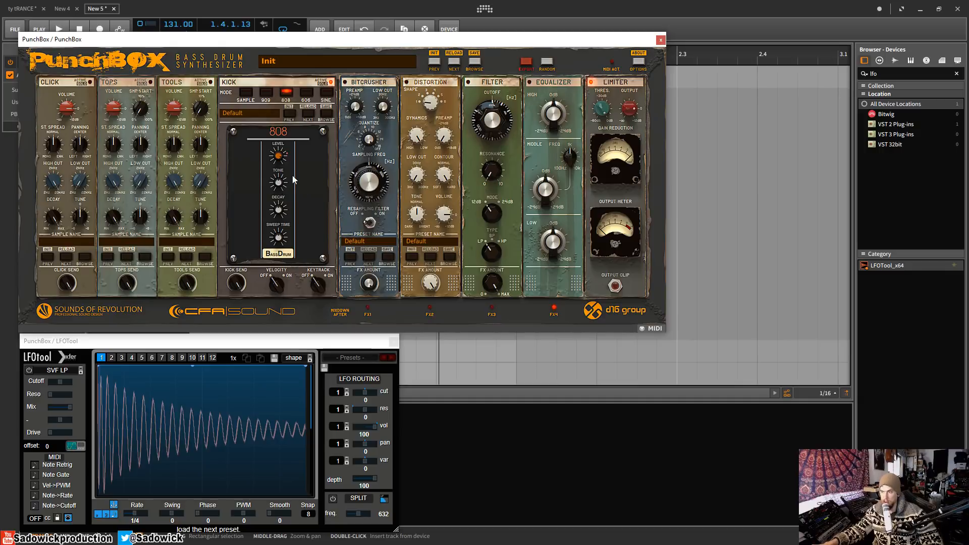
{"action": "left_click_drag", "start_coordinate": [279, 183], "coordinate": [298, 73]}
{"action": "key", "text": "space"}
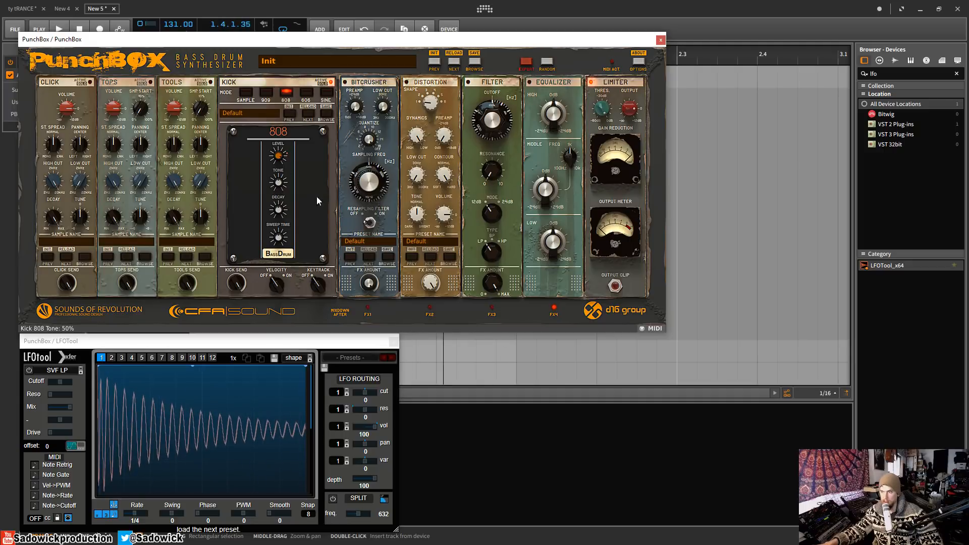
- Audition the 808 kick with different decay and sweep times, including 91% decay and 84% sweep time
{"action": "left_click", "coordinate": [281, 214]}
{"action": "key", "text": "space"}
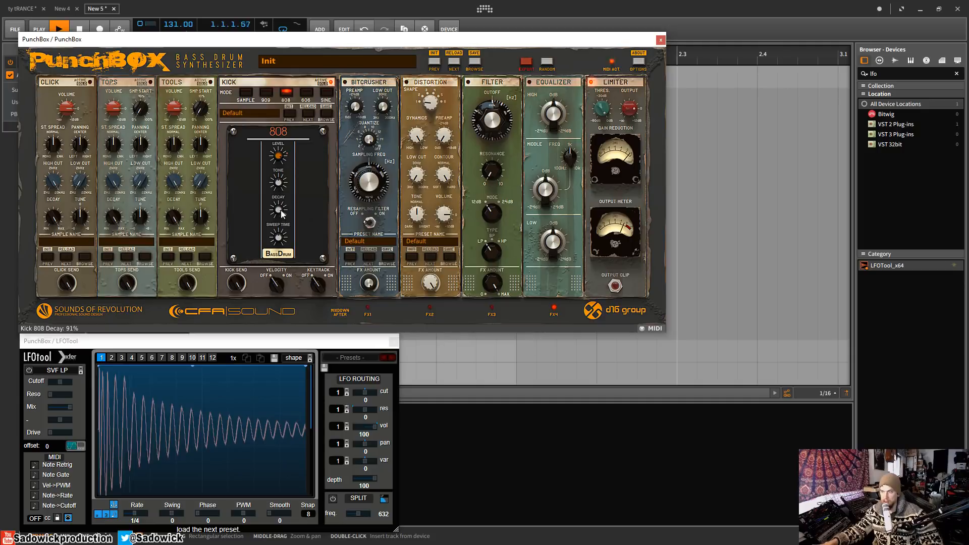
{"action": "left_click_drag", "start_coordinate": [280, 214], "coordinate": [285, 310]}
{"action": "key", "text": "space"}
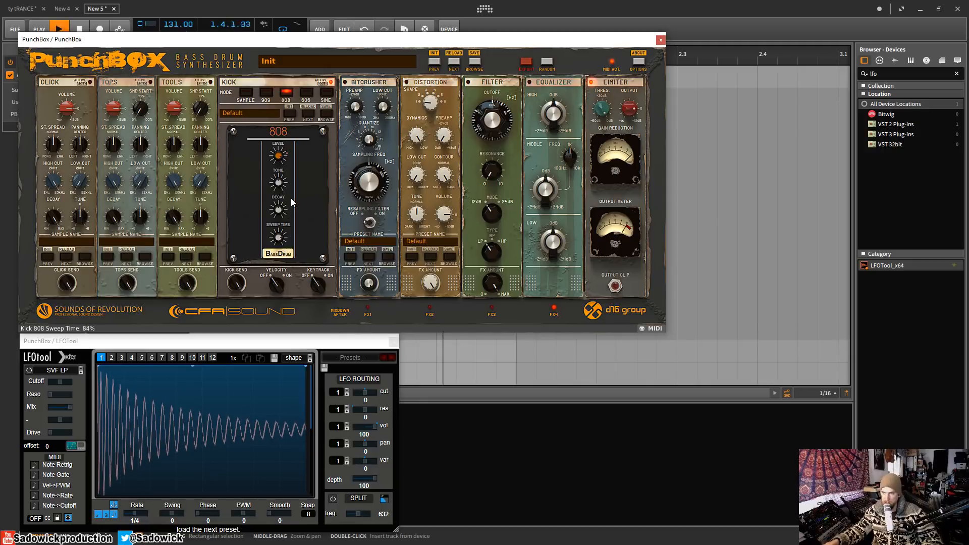
{"action": "key", "text": "space"}
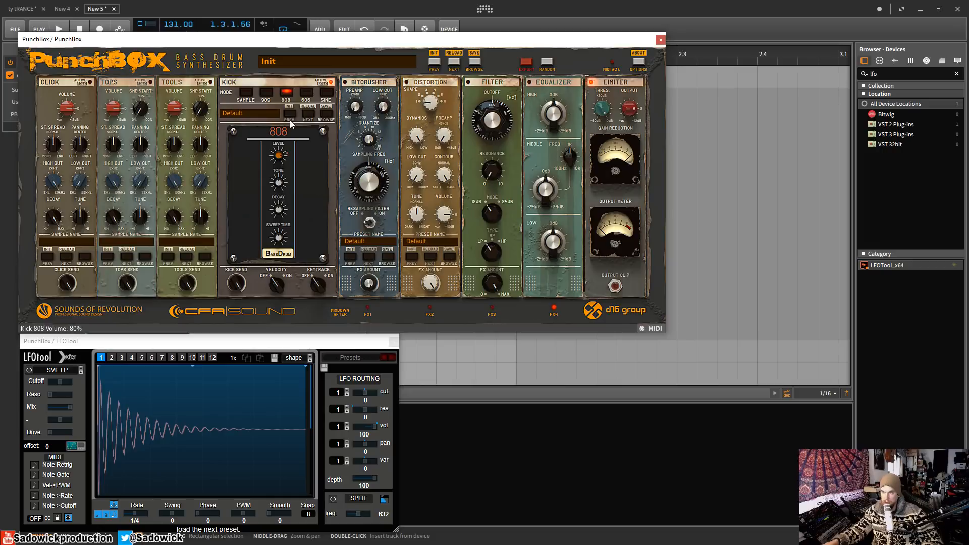
- Switch the kick generator to 606 mode and audition its decay and tune, including 87.84 Hz and 30.67 Hz, returning the tune to 61.34 Hz
{"action": "left_click", "coordinate": [307, 93]}
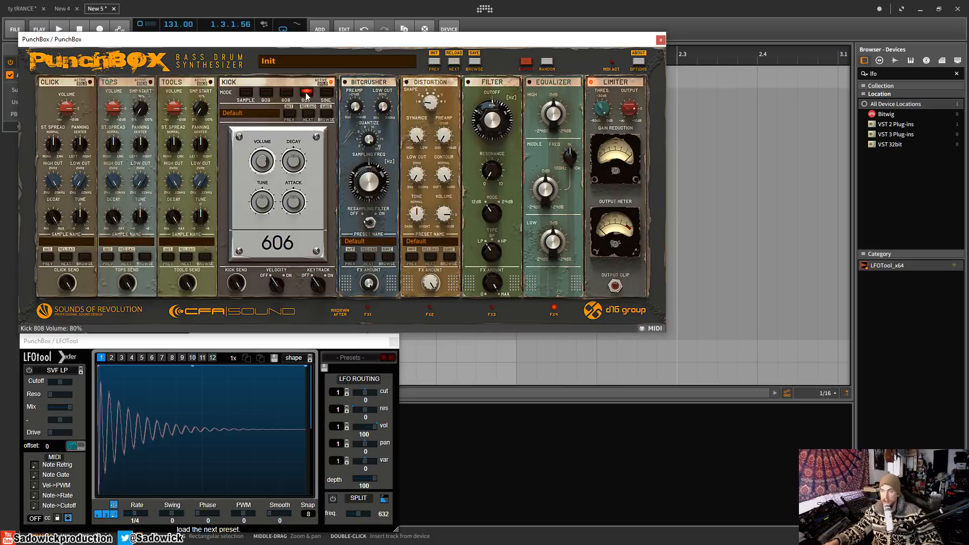
{"action": "key", "text": "space"}
{"action": "double_click", "coordinate": [295, 163]}
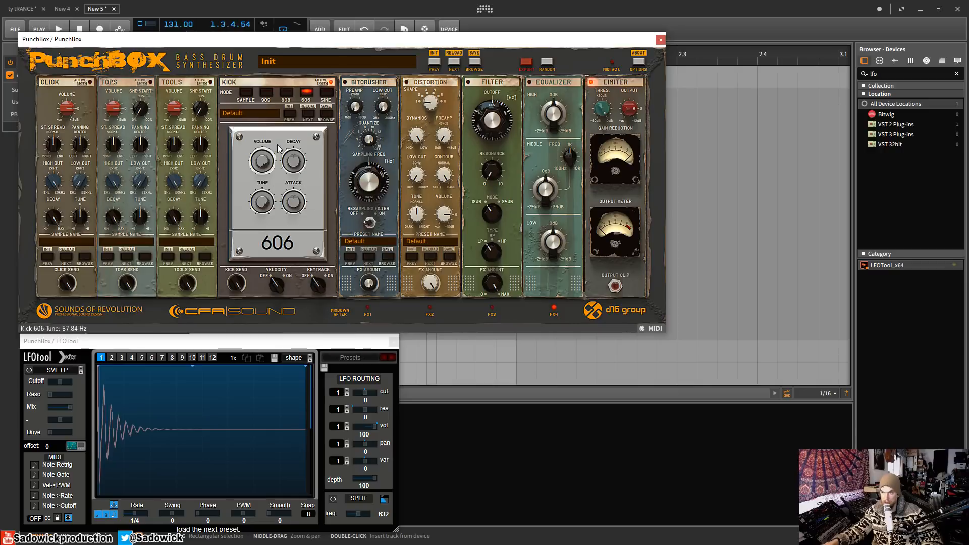
{"action": "key", "text": "space"}
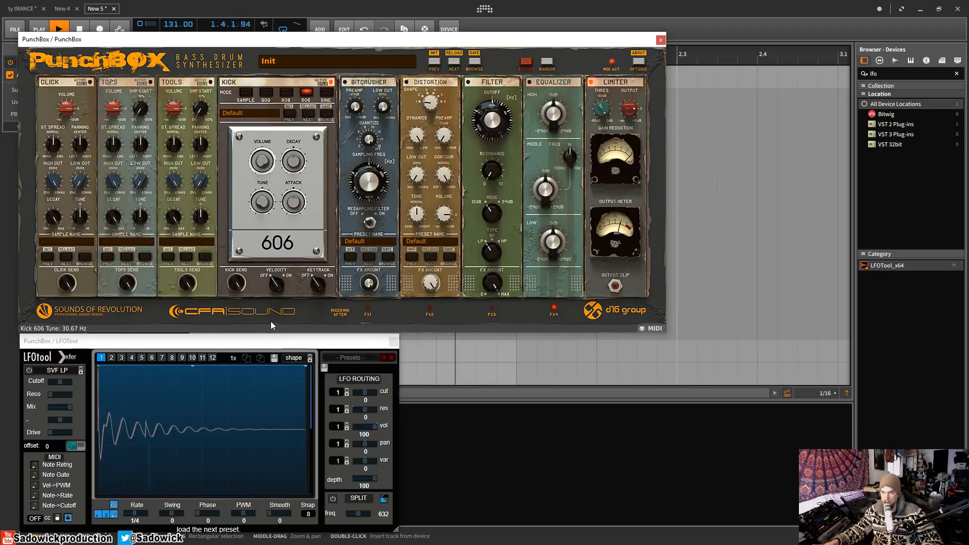
{"action": "key", "text": "space"}
{"action": "double_click", "coordinate": [263, 202]}
{"action": "double_click", "coordinate": [262, 199]}
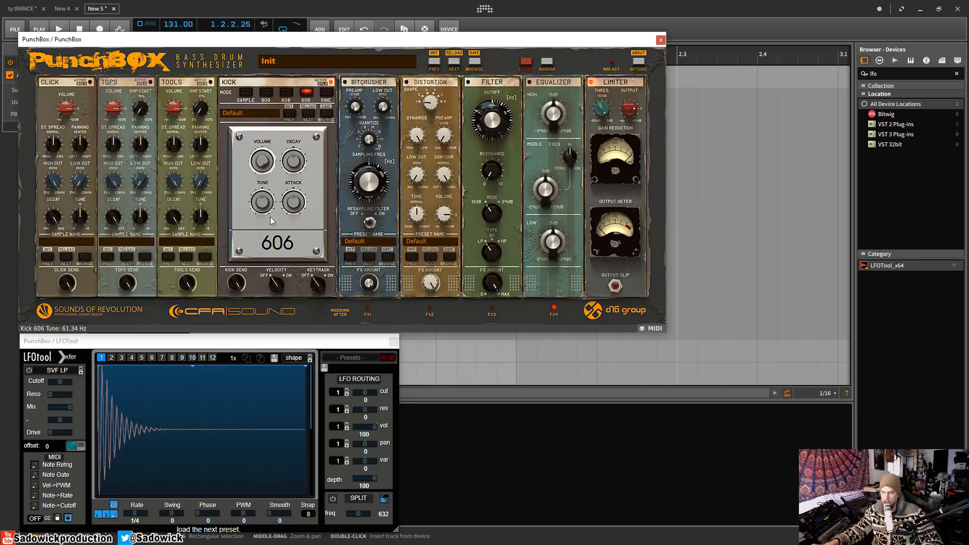
- Audition the 606 kick with a changed attack, including 62%, and return the attack to 50%
{"action": "double_click", "coordinate": [305, 212]}
{"action": "key", "text": "space"}
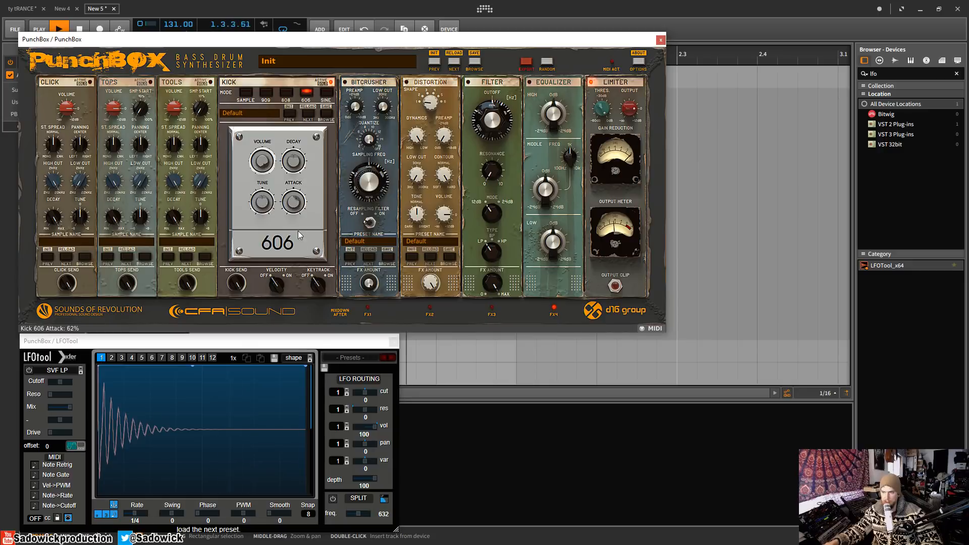
{"action": "left_click_drag", "start_coordinate": [291, 204], "coordinate": [287, 199]}
{"action": "key", "text": "space"}
{"action": "double_click", "coordinate": [294, 203]}
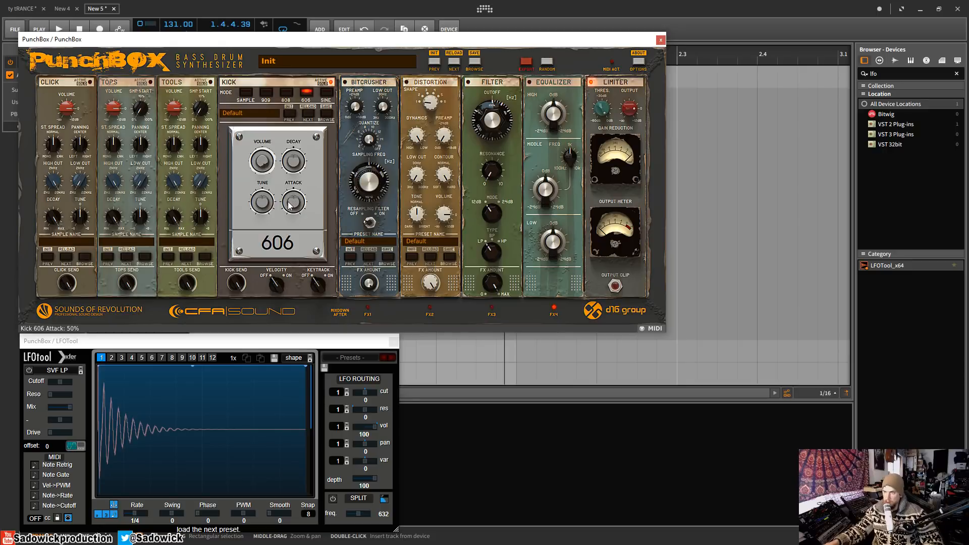
- Switch the kick generator to sine mode, enlarge the LFOTool window and reposition both plug-in windows so the waveform is visible
{"action": "left_click", "coordinate": [331, 93]}
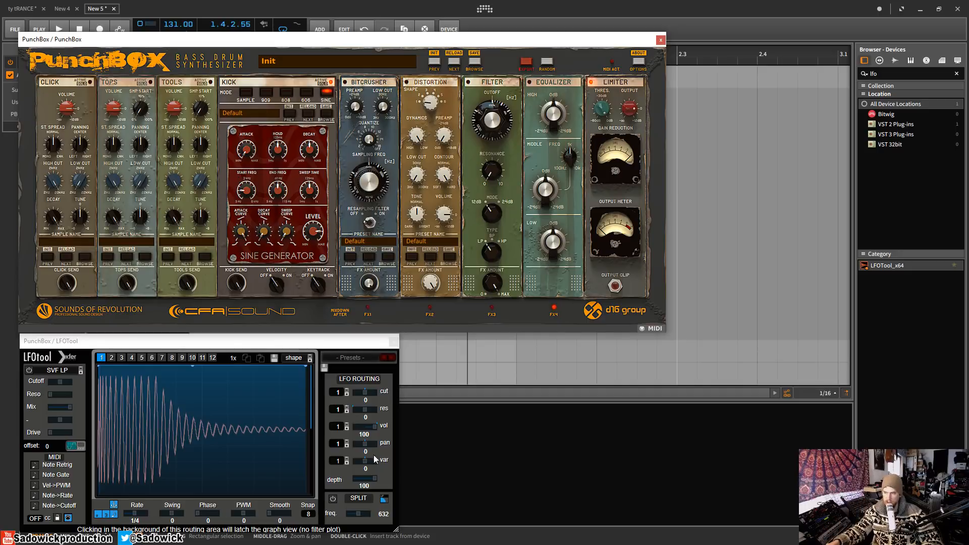
{"action": "left_click_drag", "start_coordinate": [397, 529], "coordinate": [436, 543]}
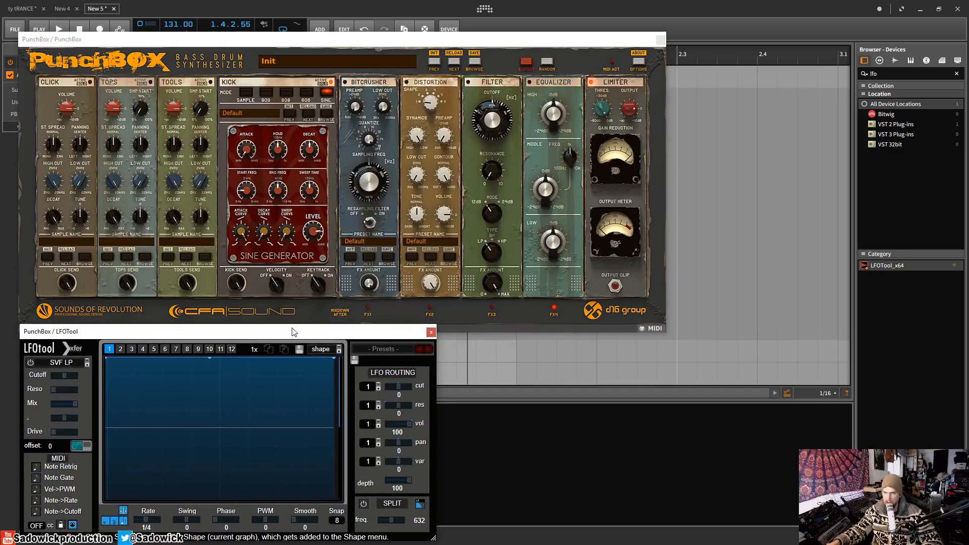
{"action": "left_click_drag", "start_coordinate": [294, 330], "coordinate": [299, 331]}
{"action": "left_click", "coordinate": [348, 31]}
{"action": "left_click", "coordinate": [304, 39]}
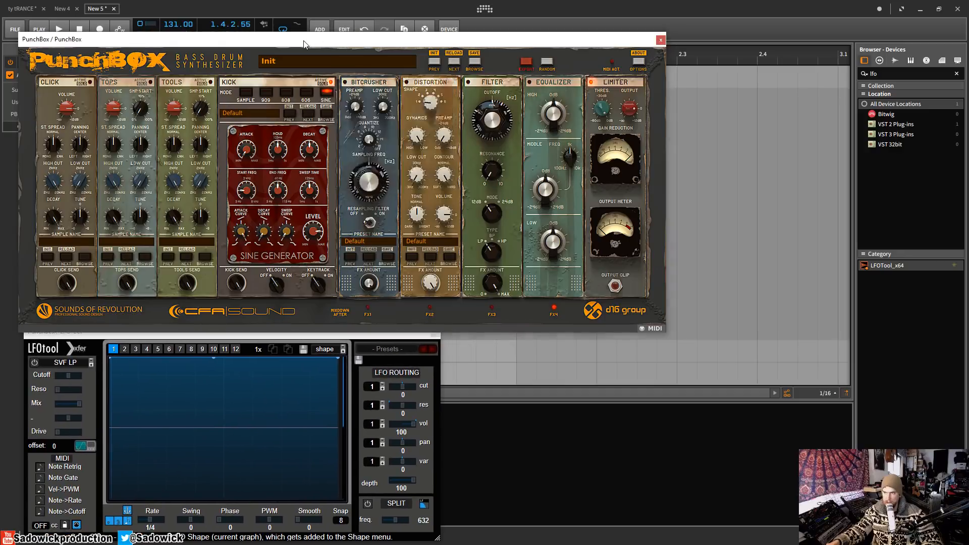
{"action": "left_click_drag", "start_coordinate": [272, 36], "coordinate": [268, 28]}
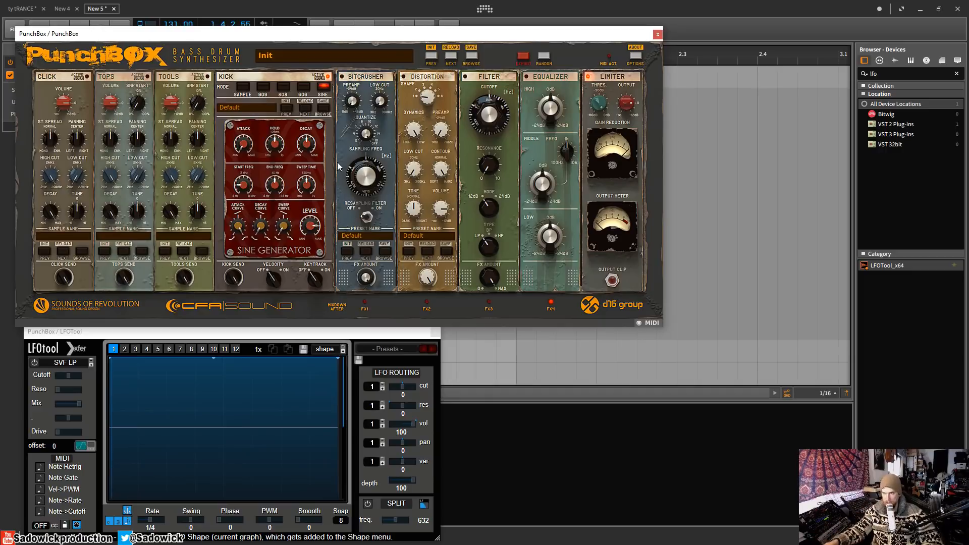
- Audition the sine kick at its default settings and with longer attack times, including 295.54 ms
{"action": "key", "text": "space"}
{"action": "key", "text": "space"}
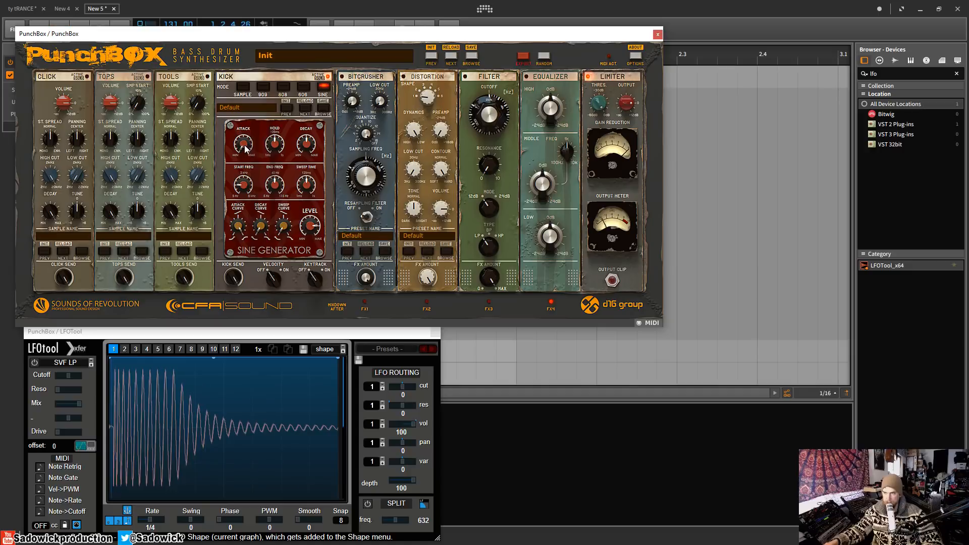
{"action": "left_click_drag", "start_coordinate": [241, 147], "coordinate": [242, 129]}
{"action": "key", "text": "space"}
{"action": "key", "text": "space"}
{"action": "double_click", "coordinate": [245, 145]}
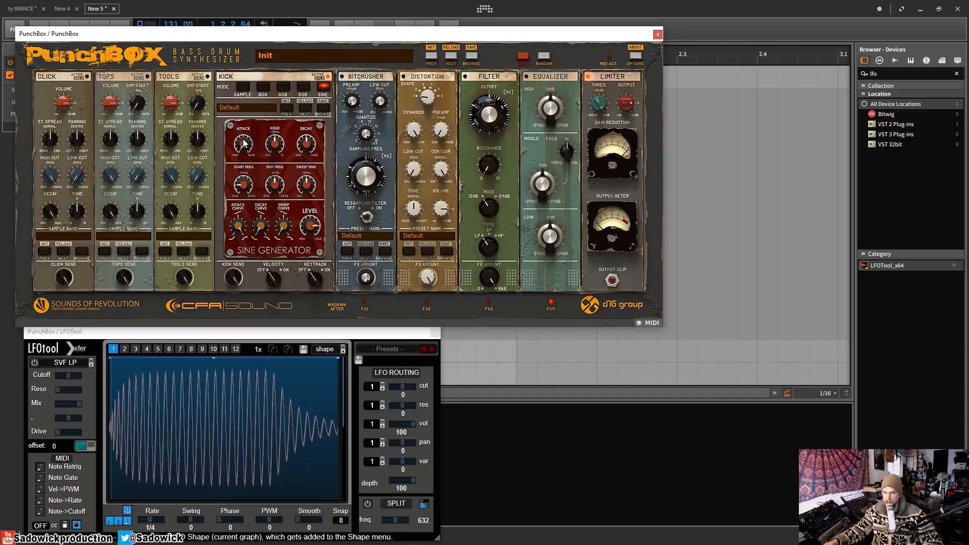
{"action": "left_click_drag", "start_coordinate": [243, 142], "coordinate": [251, 208]}
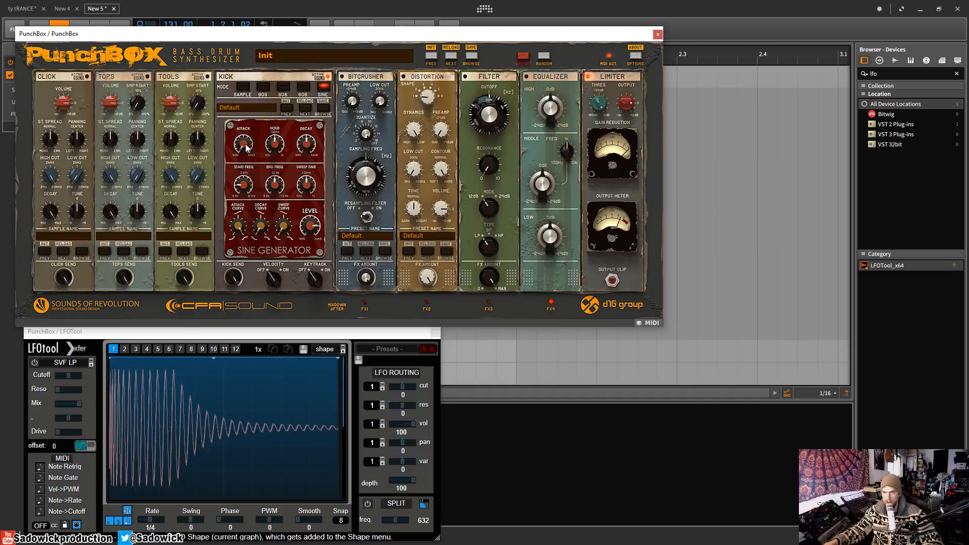
{"action": "left_click_drag", "start_coordinate": [247, 147], "coordinate": [246, 111]}
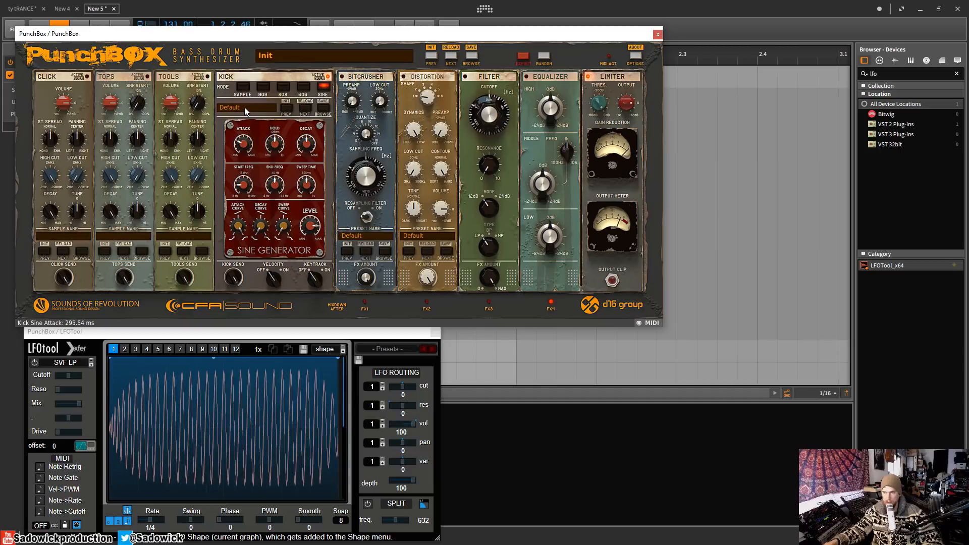
- Audition the sine kick with different hold and decay times, including a 251.76 ms decay and a 68.8 ms hold
{"action": "left_click_drag", "start_coordinate": [276, 145], "coordinate": [276, 177]}
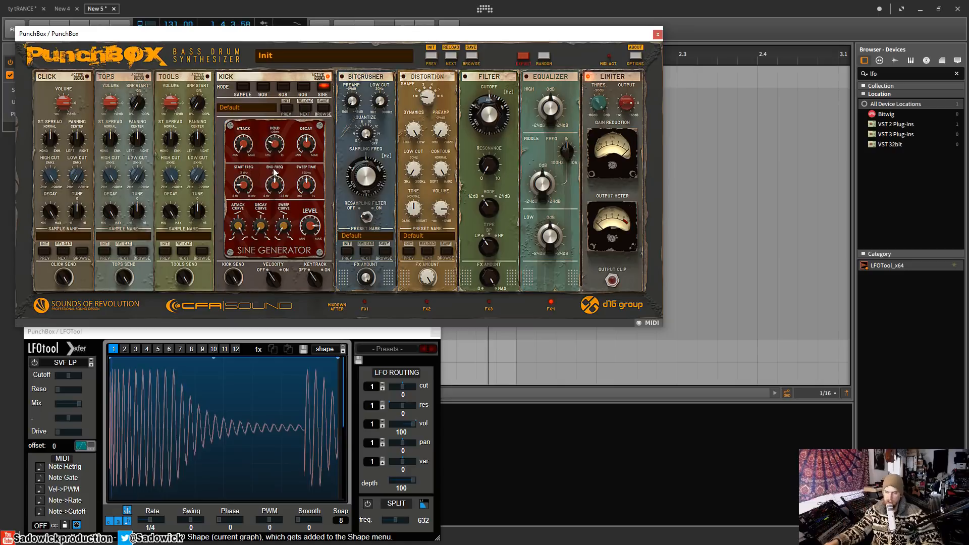
{"action": "key", "text": "space"}
{"action": "left_click_drag", "start_coordinate": [273, 146], "coordinate": [272, 170]}
{"action": "left_click_drag", "start_coordinate": [309, 144], "coordinate": [297, 164]}
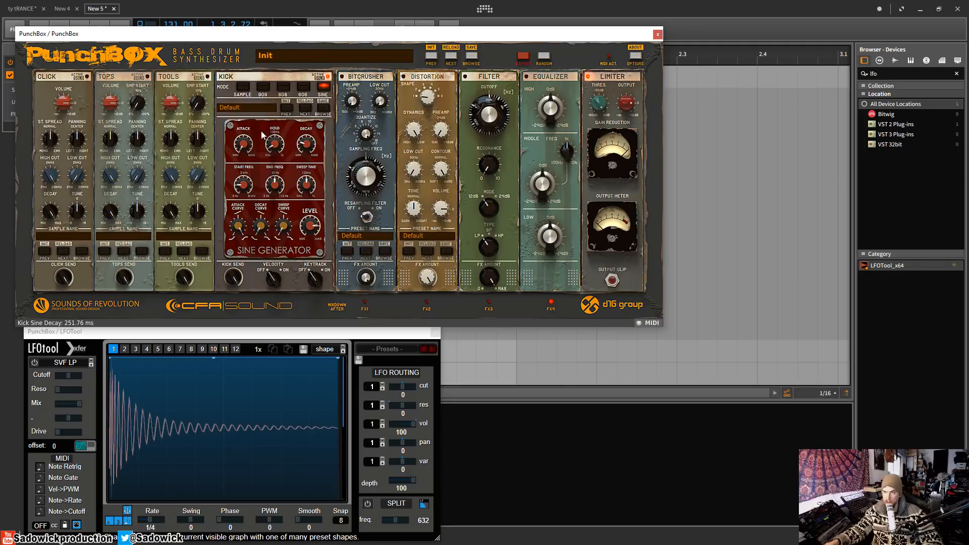
{"action": "key", "text": "space"}
{"action": "left_click_drag", "start_coordinate": [310, 145], "coordinate": [276, 105]}
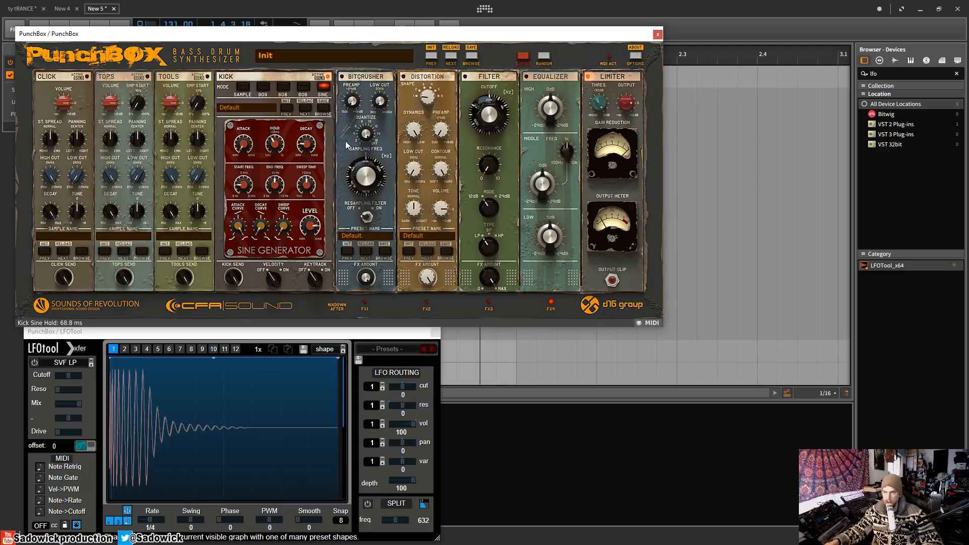
- Try a longer decay on the sine kick, return the decay to 331.36 ms and reset its hold and attack to their defaults
{"action": "left_click_drag", "start_coordinate": [306, 147], "coordinate": [328, 30]}
{"action": "double_click", "coordinate": [307, 143]}
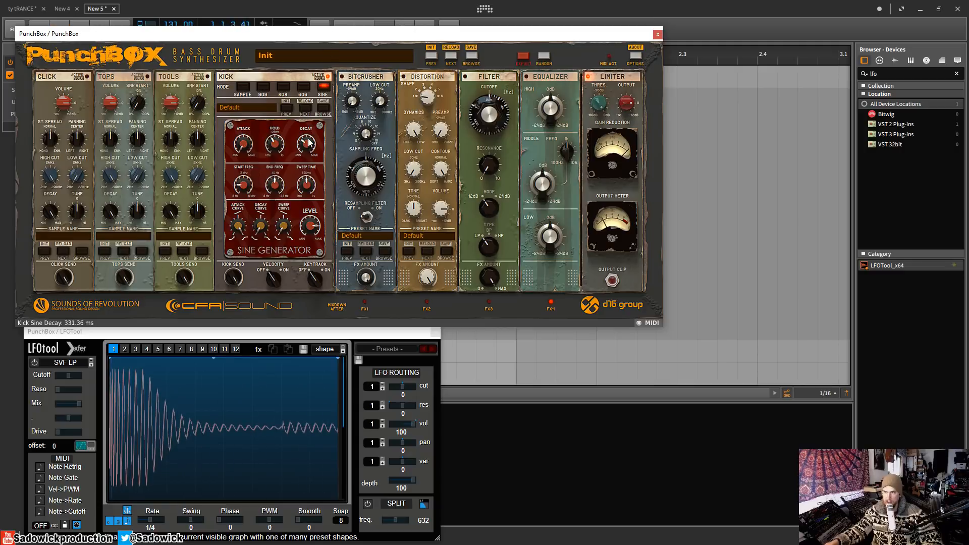
{"action": "double_click", "coordinate": [275, 145]}
{"action": "left_click", "coordinate": [244, 146]}
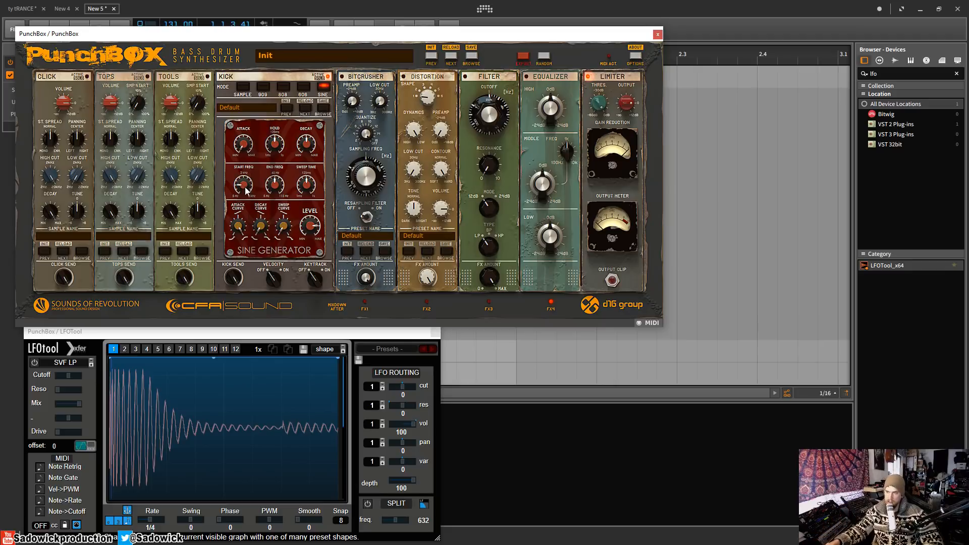
- Set the sine kick's start frequency to 1284.20 Hz
{"action": "left_click_drag", "start_coordinate": [245, 189], "coordinate": [240, 226]}
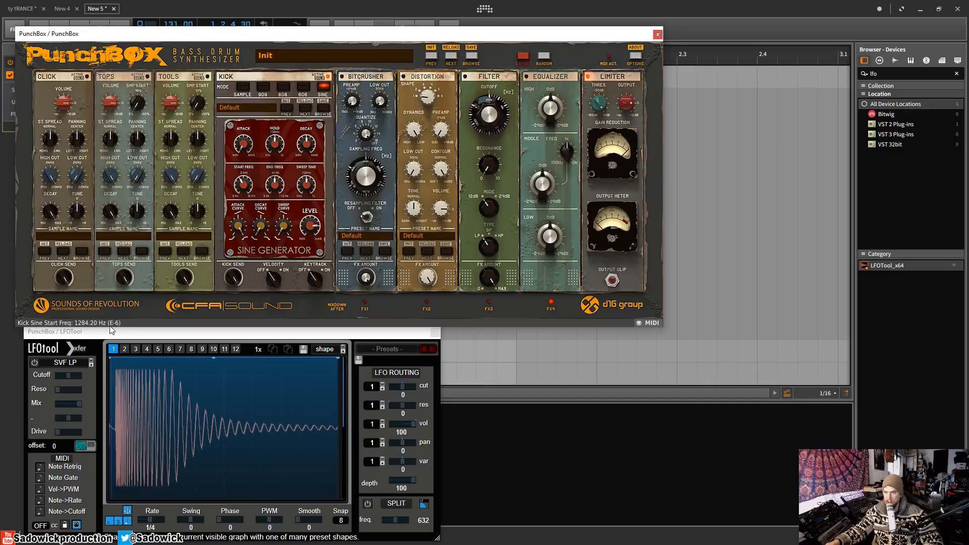
- Audition the sine kick with different start and end frequencies and sweep times, including a 40.64 Hz end frequency and a 225.5 ms sweep
{"action": "left_click_drag", "start_coordinate": [242, 189], "coordinate": [242, 195]}
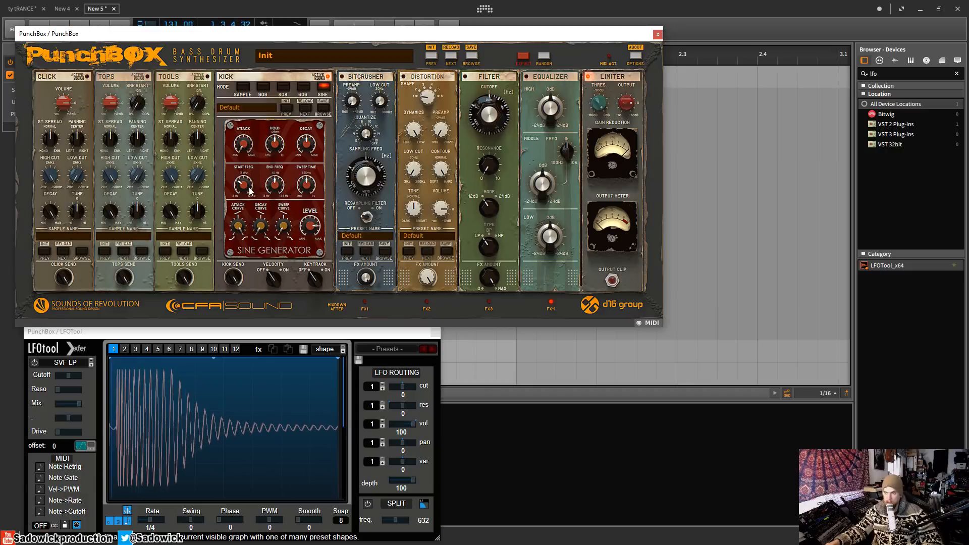
{"action": "left_click_drag", "start_coordinate": [251, 189], "coordinate": [251, 172]}
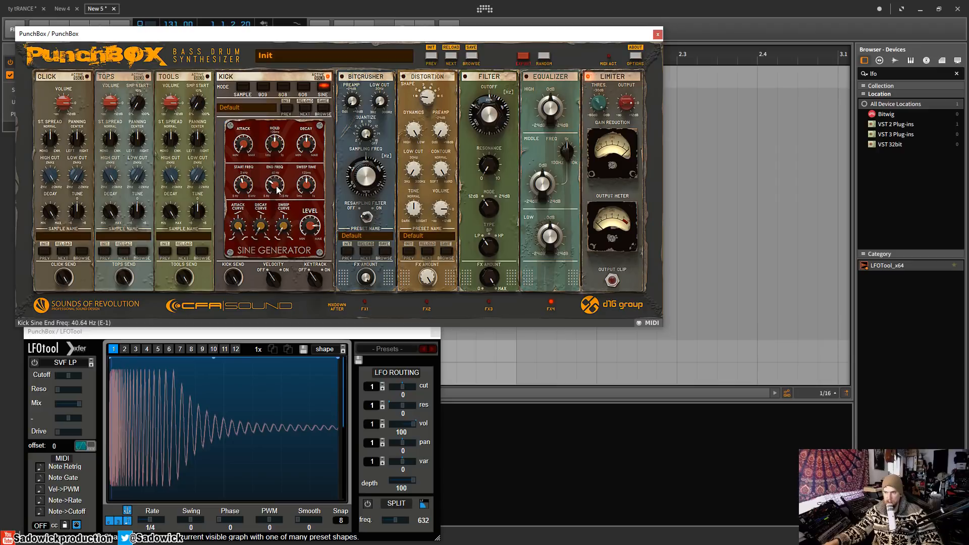
{"action": "left_click_drag", "start_coordinate": [277, 196], "coordinate": [313, 175]}
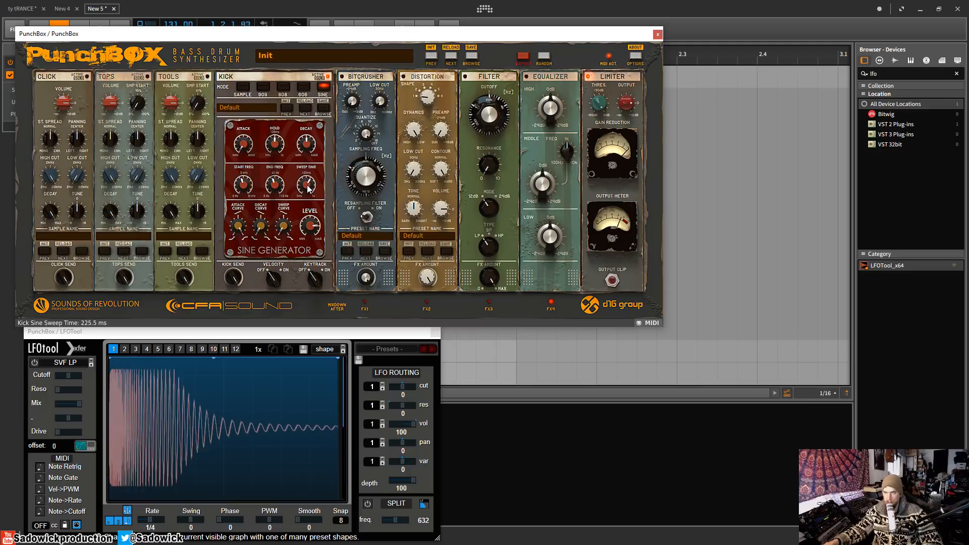
{"action": "left_click_drag", "start_coordinate": [310, 187], "coordinate": [300, 222]}
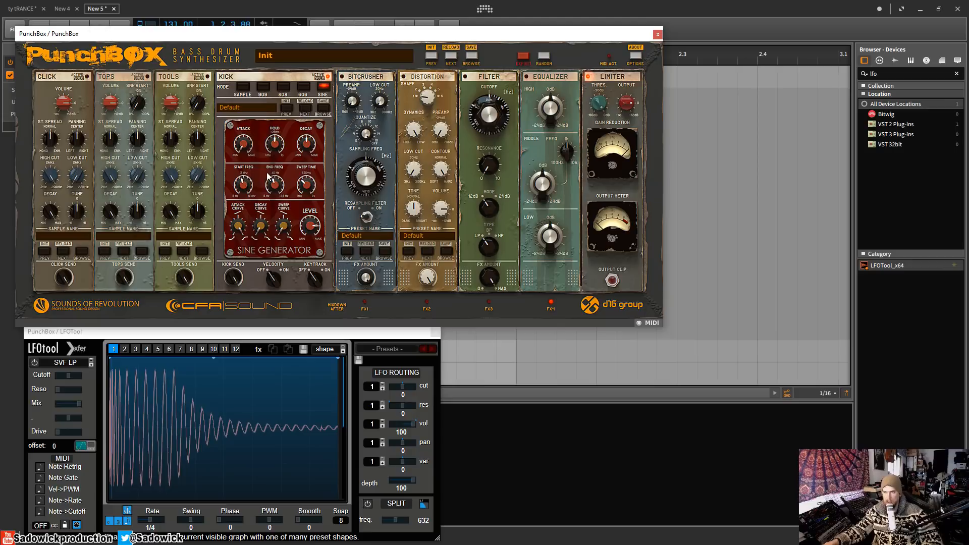
{"action": "scroll", "coordinate": [308, 191], "scroll_direction": "down", "scroll_amount": 4}
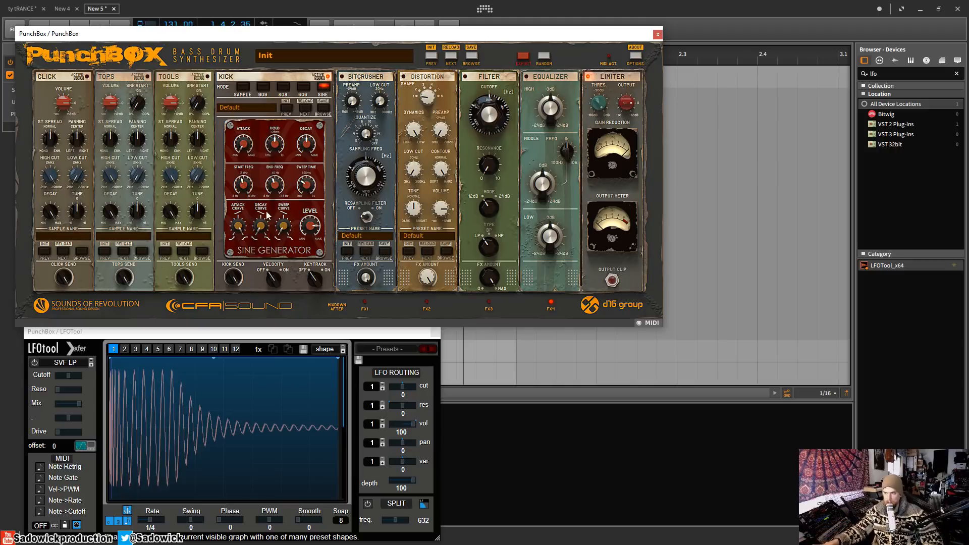
- Compare the sine kick's attack curve at +100% convex, +32% convex and -100% concave during playback
{"action": "left_click", "coordinate": [242, 239]}
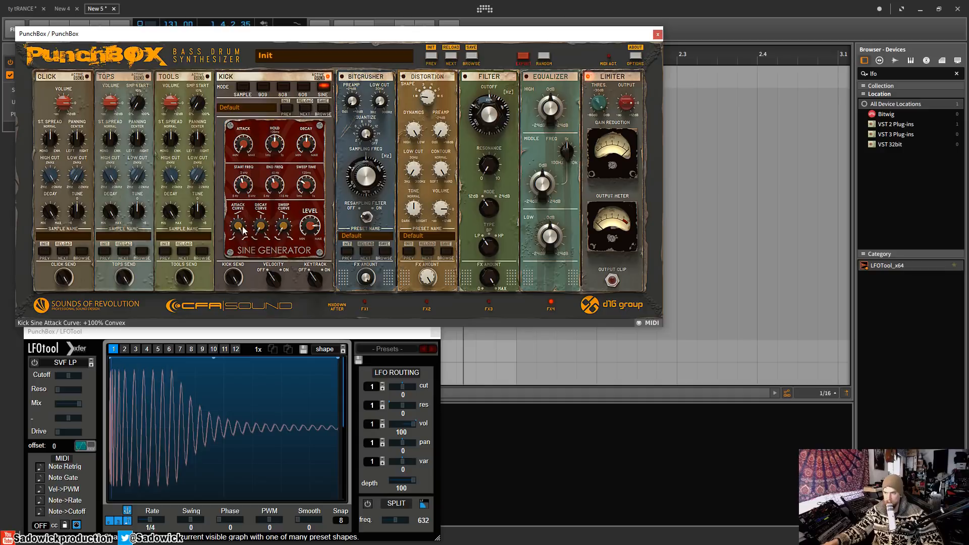
{"action": "scroll", "coordinate": [240, 233], "scroll_direction": "down", "scroll_amount": 1}
{"action": "left_click_drag", "start_coordinate": [232, 288], "coordinate": [232, 262]}
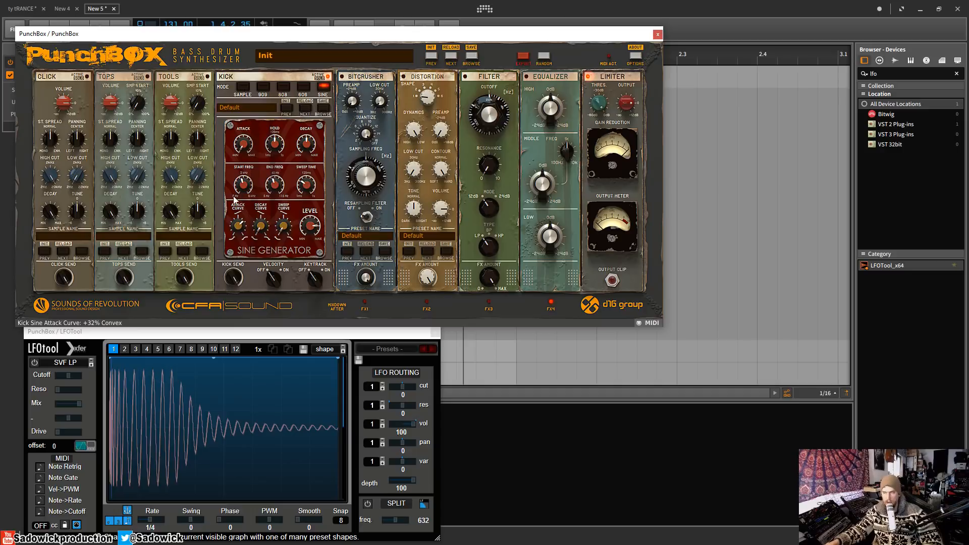
{"action": "left_click_drag", "start_coordinate": [240, 223], "coordinate": [245, 335]}
{"action": "key", "text": "space"}
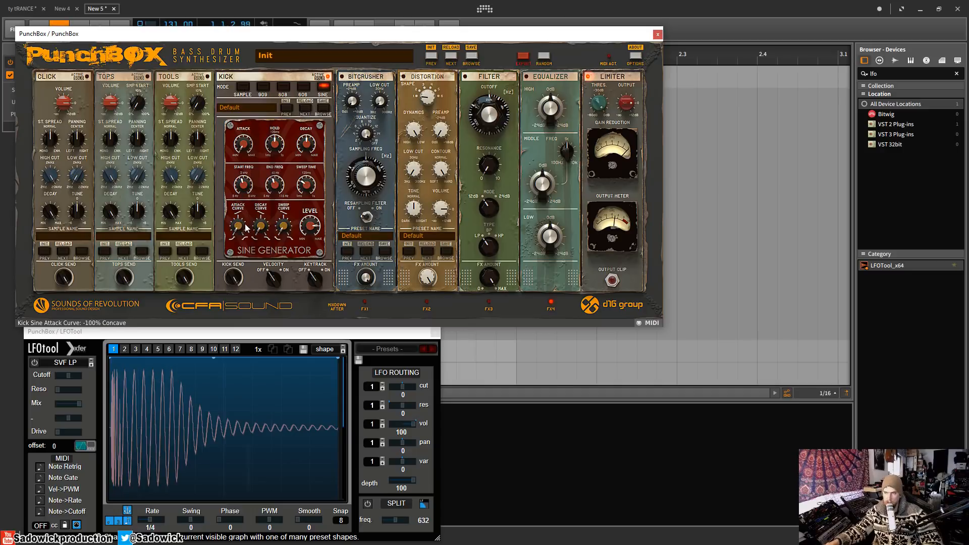
{"action": "mouse_move", "coordinate": [243, 229]}
{"action": "left_mouse_down"}
{"action": "mouse_move", "coordinate": [243, 80]}
{"action": "mouse_move", "coordinate": [245, 245]}
{"action": "left_mouse_up"}
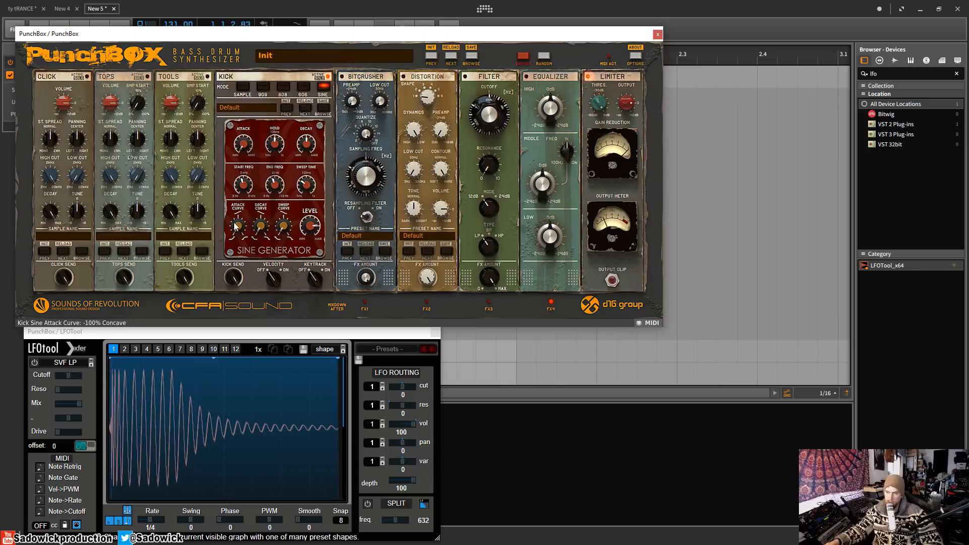
- Set the sine kick's sweep time to 95.7 ms, audition the attack curve down to -100% concave, and shorten the sweep
{"action": "left_click_drag", "start_coordinate": [308, 185], "coordinate": [312, 168]}
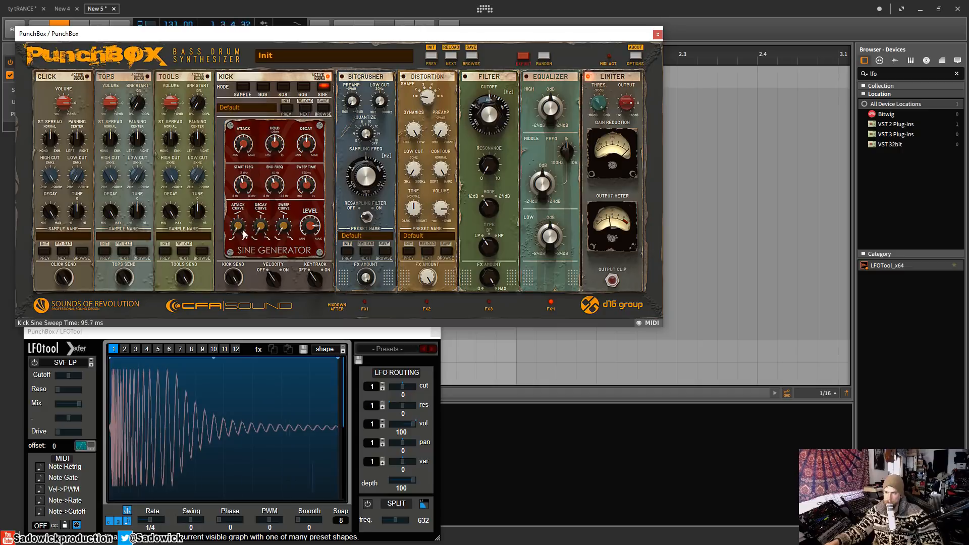
{"action": "mouse_move", "coordinate": [244, 234]}
{"action": "left_mouse_down"}
{"action": "mouse_move", "coordinate": [241, 105]}
{"action": "mouse_move", "coordinate": [245, 240]}
{"action": "left_mouse_up"}
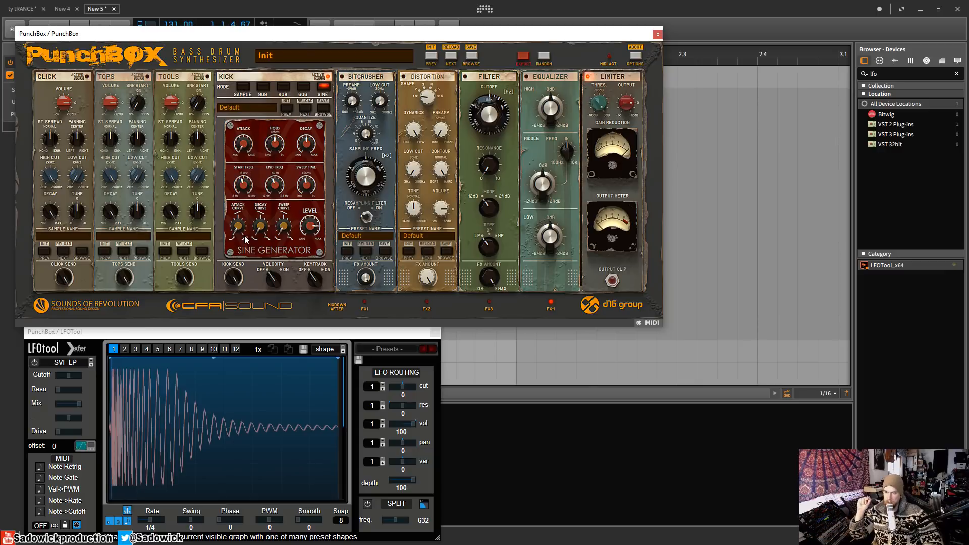
{"action": "left_click_drag", "start_coordinate": [236, 226], "coordinate": [248, 95]}
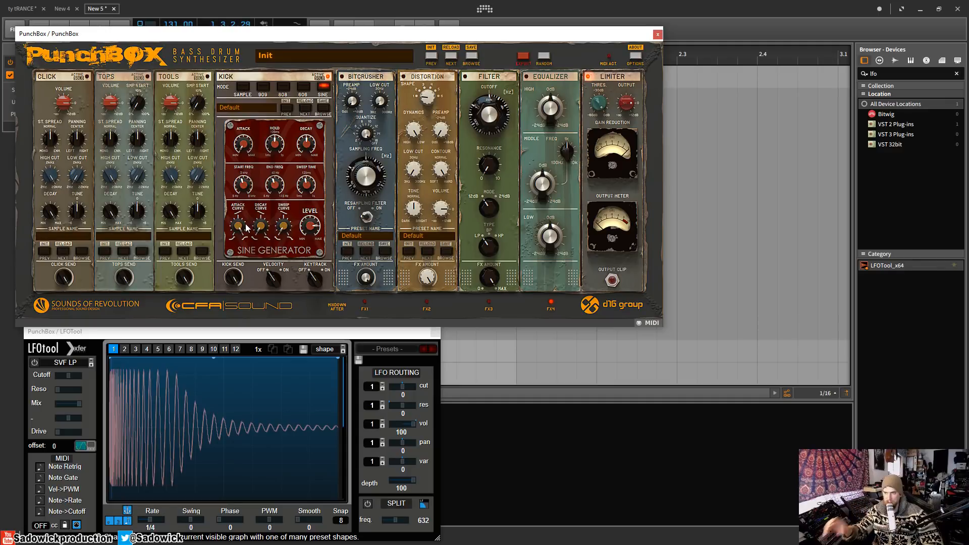
{"action": "left_click_drag", "start_coordinate": [240, 227], "coordinate": [223, 346]}
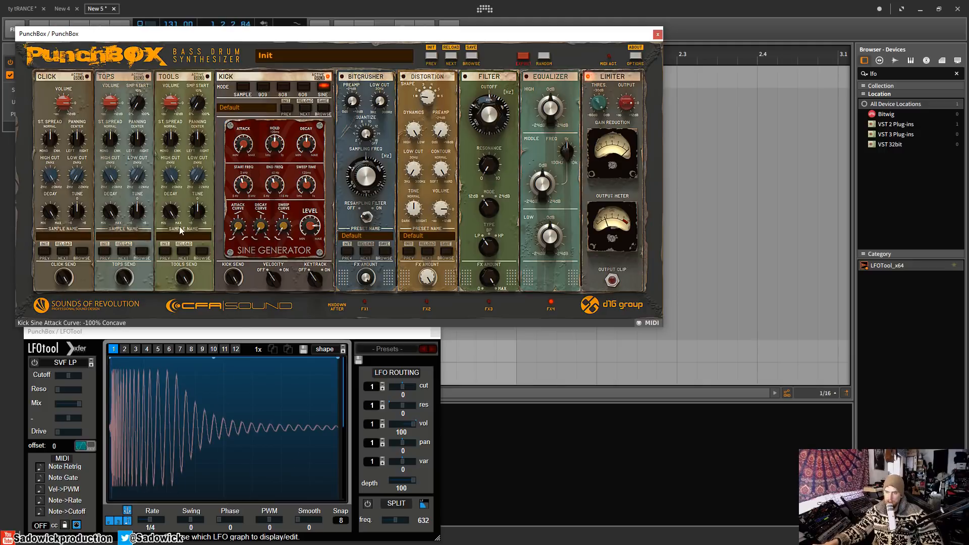
{"action": "left_click_drag", "start_coordinate": [305, 185], "coordinate": [306, 196]}
{"action": "key", "text": "space"}
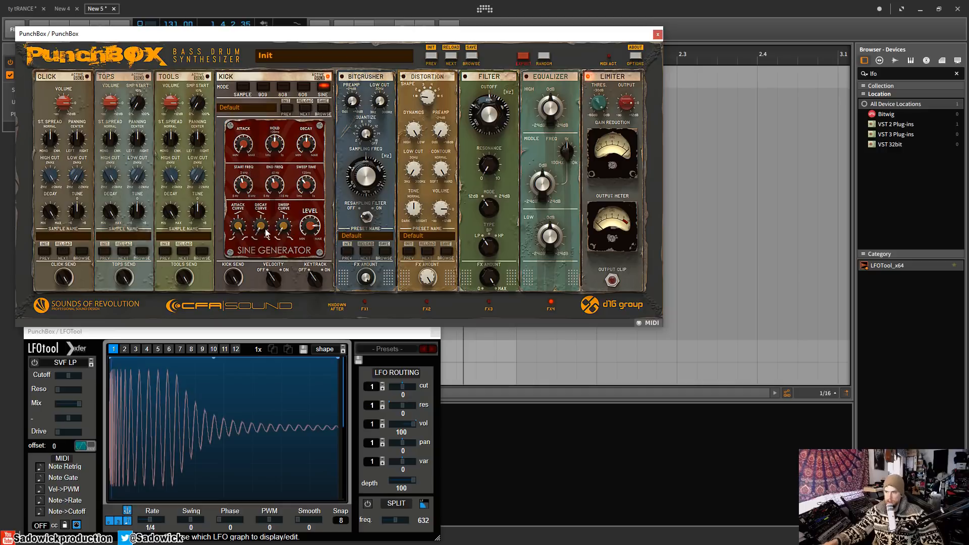
- Set the sine kick's hold to 1.0 ms and audition different decay curves, including -30% concave and +2% convex
{"action": "left_click_drag", "start_coordinate": [260, 225], "coordinate": [264, 283]}
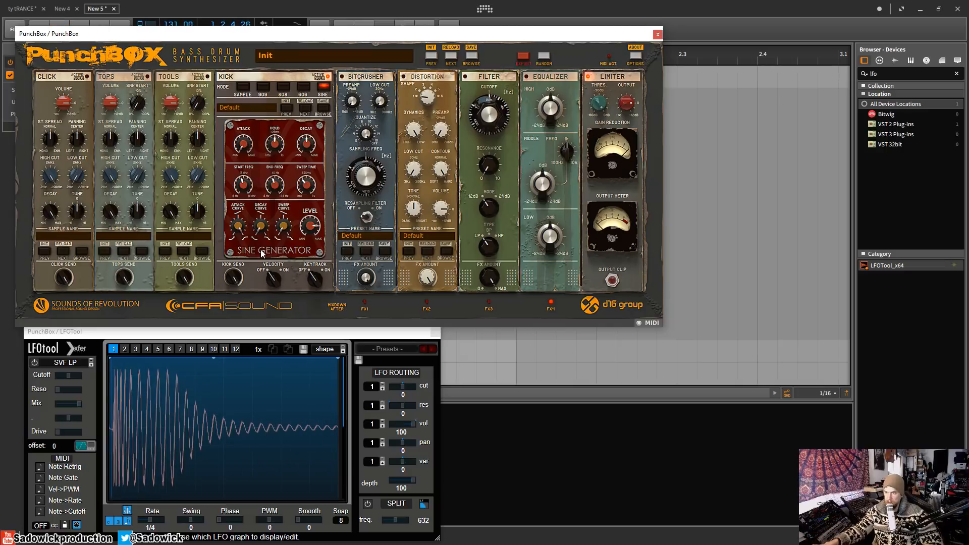
{"action": "left_click_drag", "start_coordinate": [280, 142], "coordinate": [267, 377]}
{"action": "key", "text": "space"}
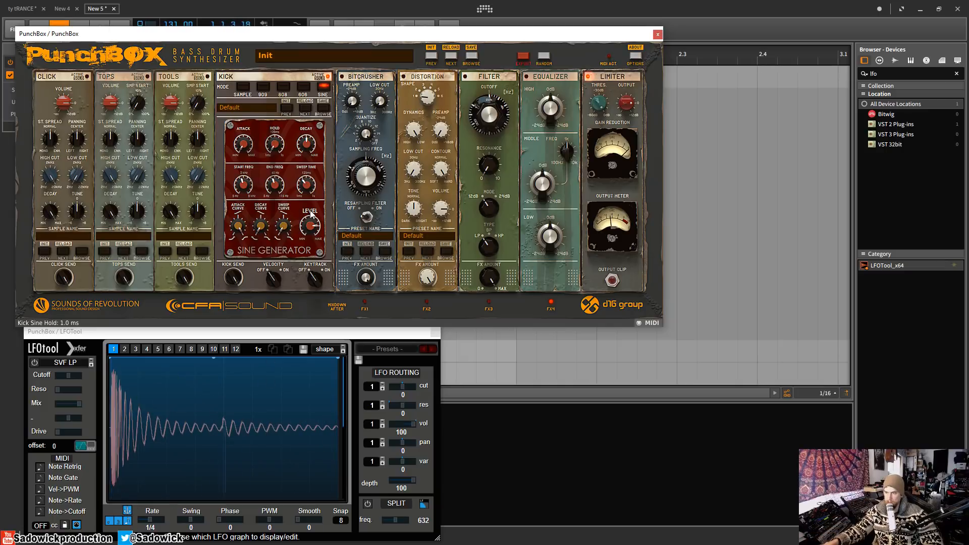
{"action": "left_click_drag", "start_coordinate": [265, 230], "coordinate": [266, 186]}
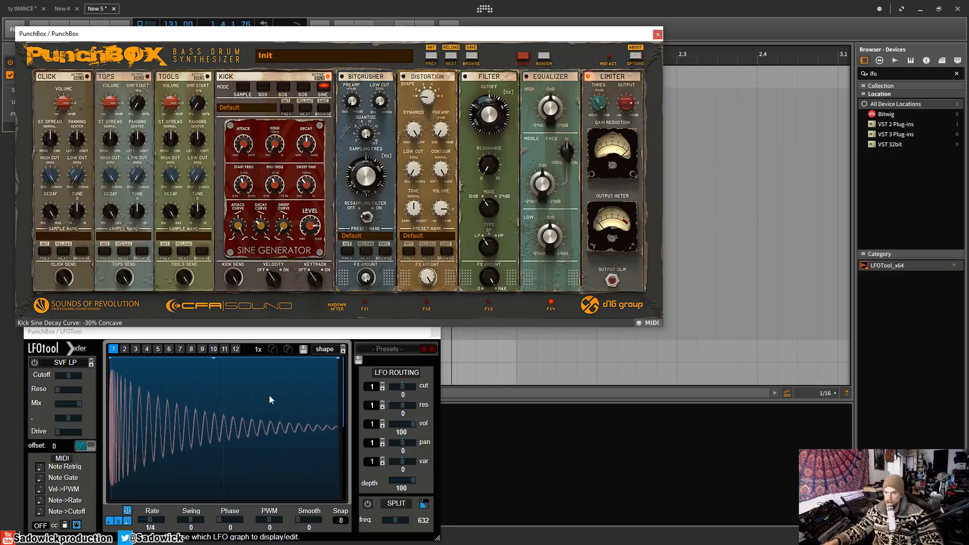
{"action": "left_click_drag", "start_coordinate": [259, 231], "coordinate": [257, 215]}
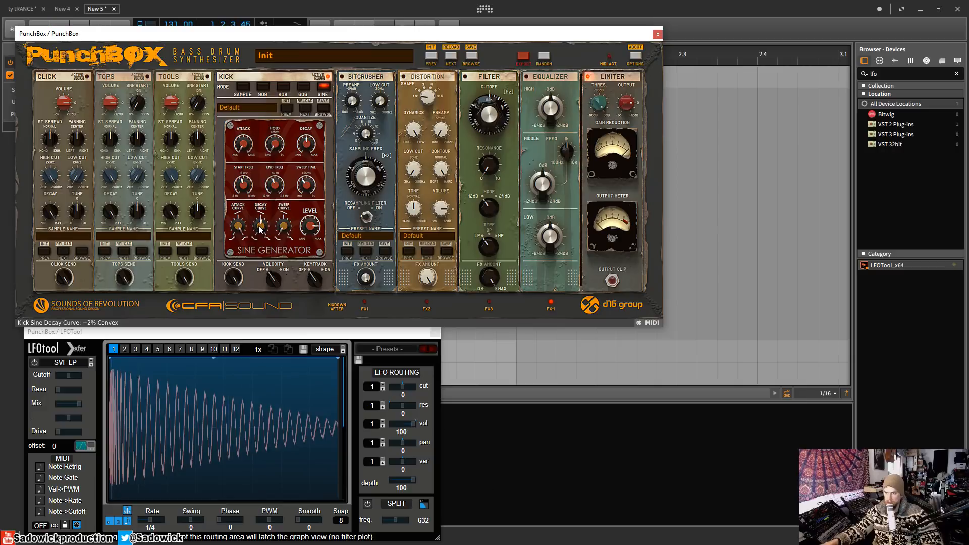
{"action": "left_click_drag", "start_coordinate": [259, 226], "coordinate": [259, 226]}
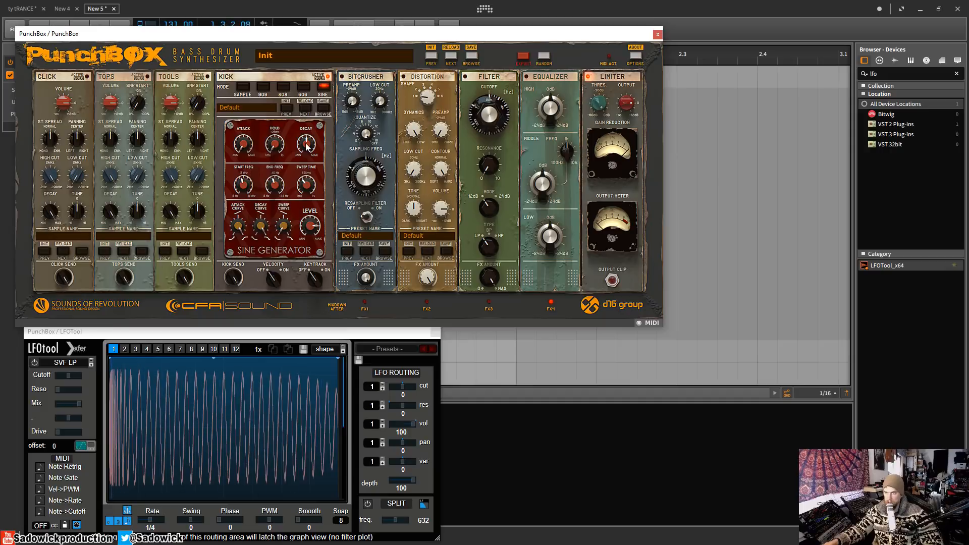
- Shorten the sine kick's decay and compare decay curves, including -100%, -24% and -2% concave, with an 88.4 ms sweep time
{"action": "left_click_drag", "start_coordinate": [312, 183], "coordinate": [276, 186]}
{"action": "left_click_drag", "start_coordinate": [305, 145], "coordinate": [301, 210]}
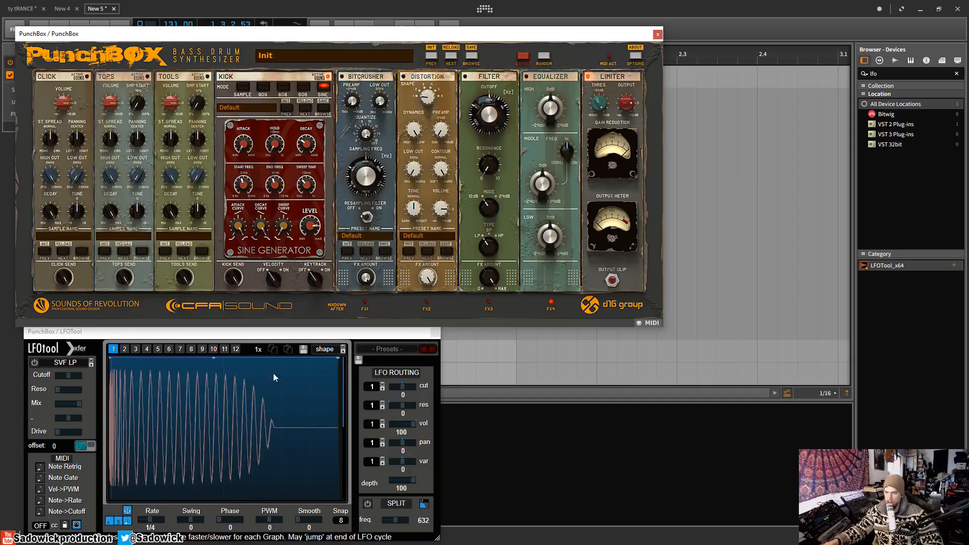
{"action": "left_click_drag", "start_coordinate": [258, 230], "coordinate": [259, 292]}
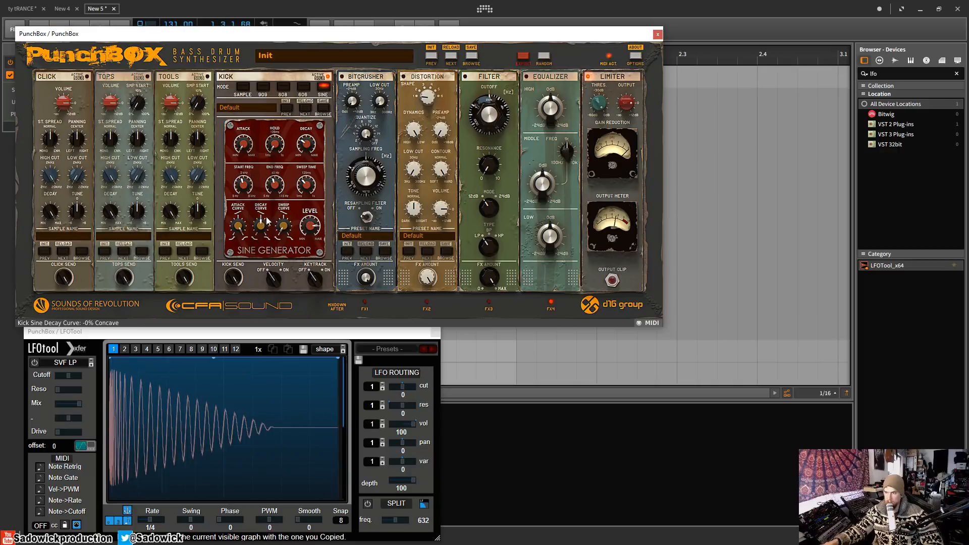
{"action": "left_click_drag", "start_coordinate": [261, 216], "coordinate": [258, 292]}
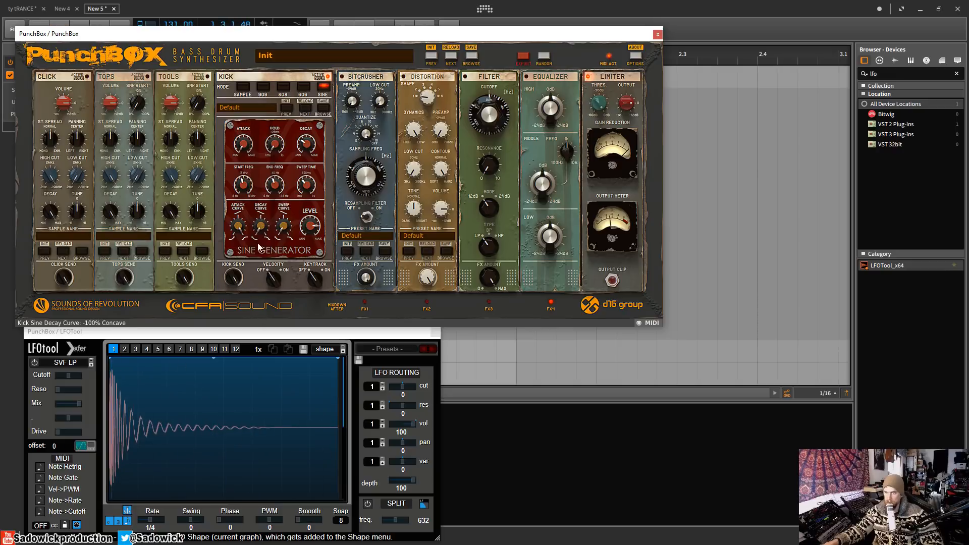
{"action": "left_click_drag", "start_coordinate": [261, 228], "coordinate": [267, 180]}
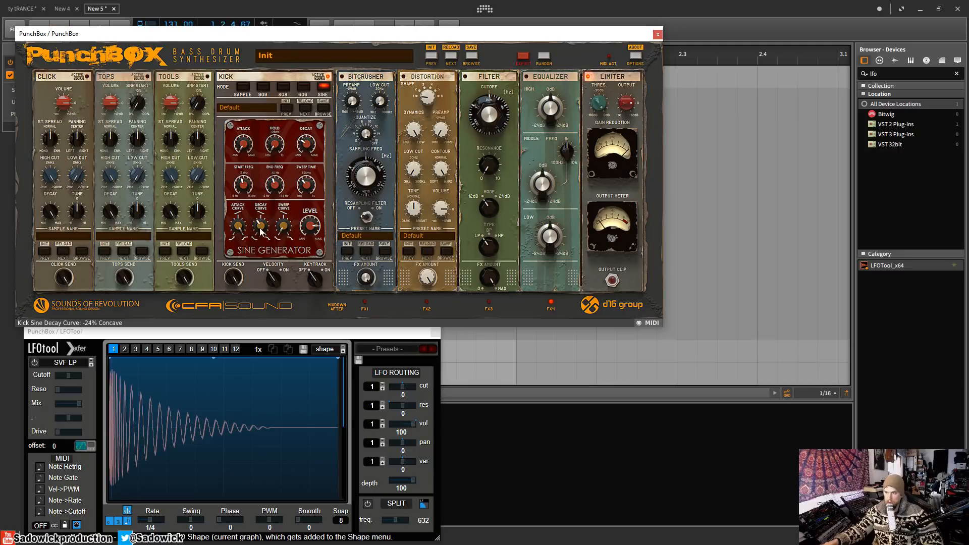
{"action": "left_click_drag", "start_coordinate": [261, 231], "coordinate": [267, 207]}
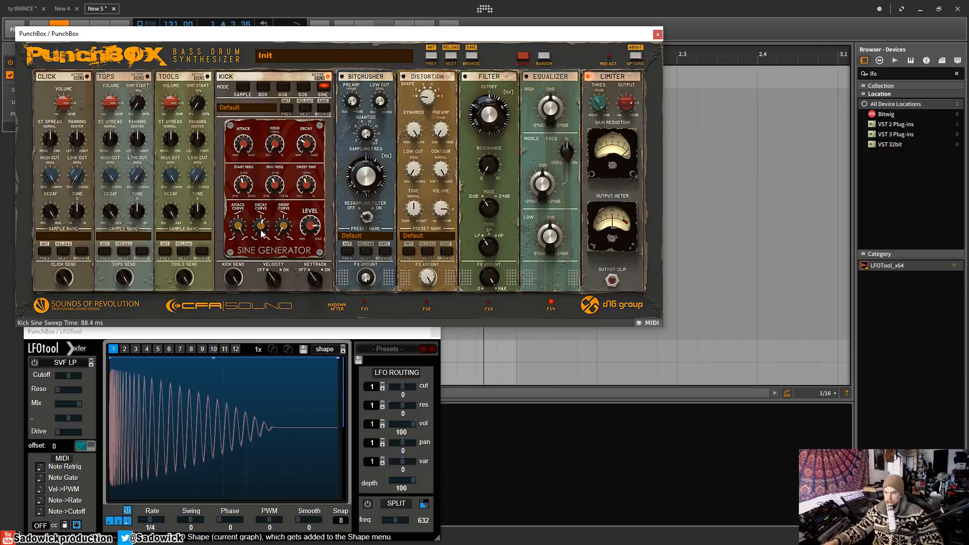
{"action": "left_click_drag", "start_coordinate": [258, 226], "coordinate": [257, 234]}
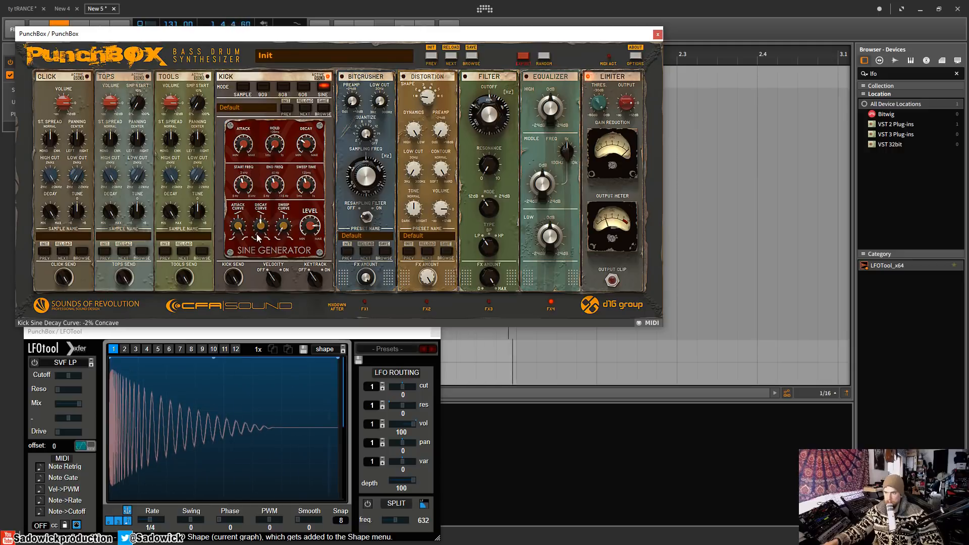
- Set the sine kick's sweep time to 33.7 ms and make its decay curve more convex
{"action": "mouse_move", "coordinate": [306, 144]}
{"action": "left_mouse_down"}
{"action": "mouse_move", "coordinate": [308, 135]}
{"action": "mouse_move", "coordinate": [309, 149]}
{"action": "left_mouse_up"}
{"action": "left_click_drag", "start_coordinate": [306, 186], "coordinate": [305, 199]}
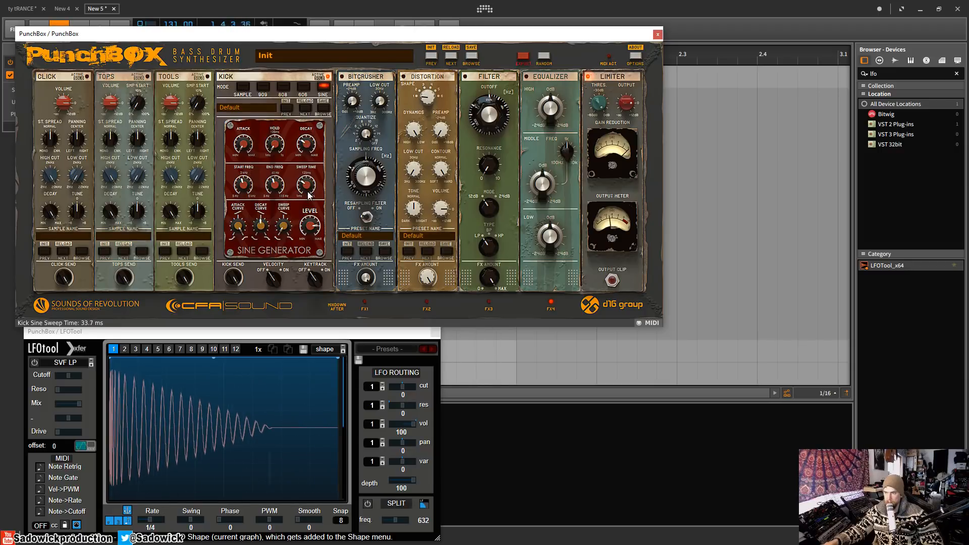
{"action": "left_click_drag", "start_coordinate": [262, 223], "coordinate": [262, 214]}
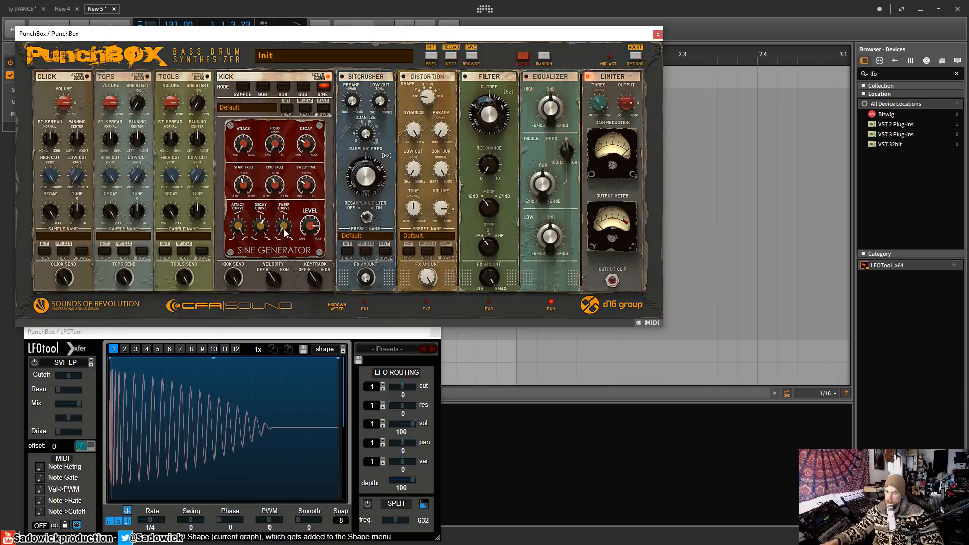
- Compare the sine kick's sweep curve in concave and convex settings, including -10% concave and +0% convex, while varying the sweep time
{"action": "left_click_drag", "start_coordinate": [283, 229], "coordinate": [282, 256]}
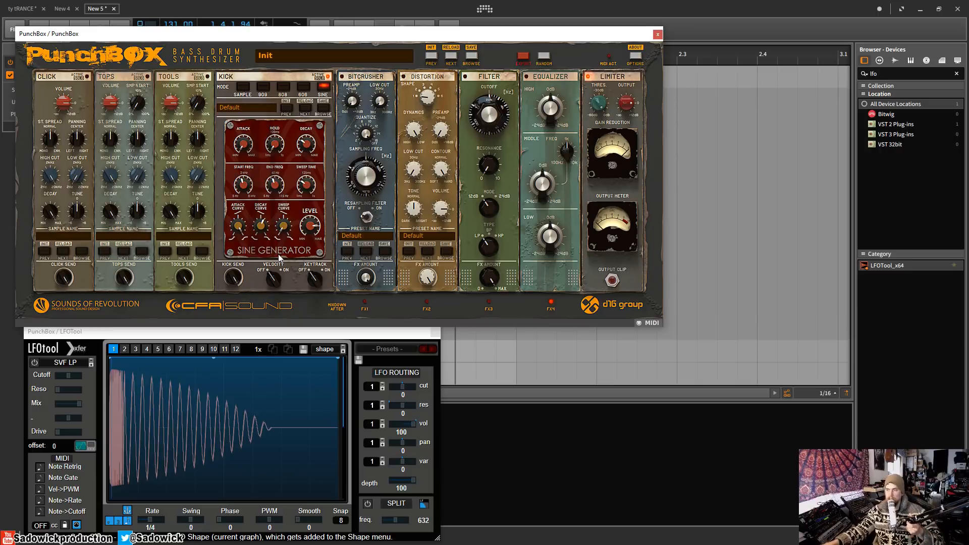
{"action": "left_click_drag", "start_coordinate": [285, 228], "coordinate": [286, 219]}
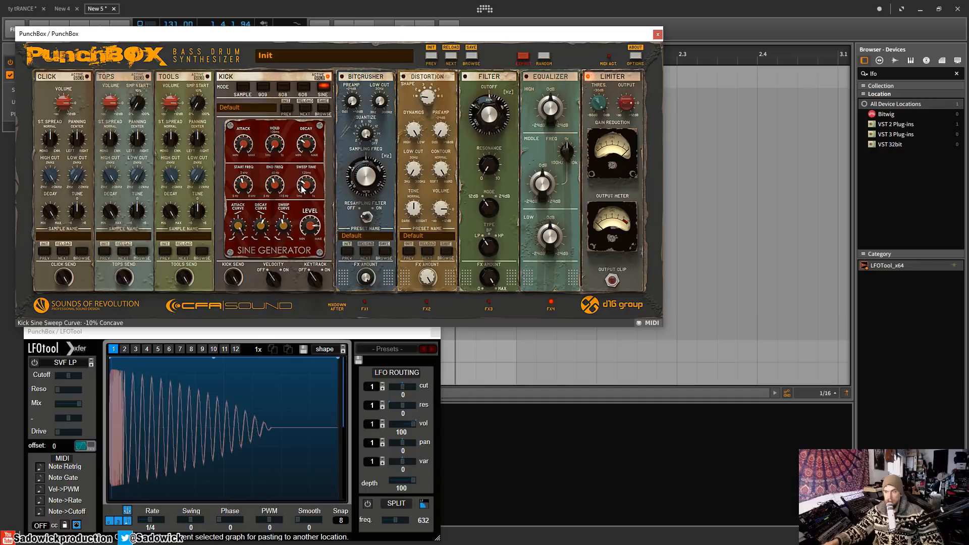
{"action": "left_click_drag", "start_coordinate": [303, 180], "coordinate": [302, 144]}
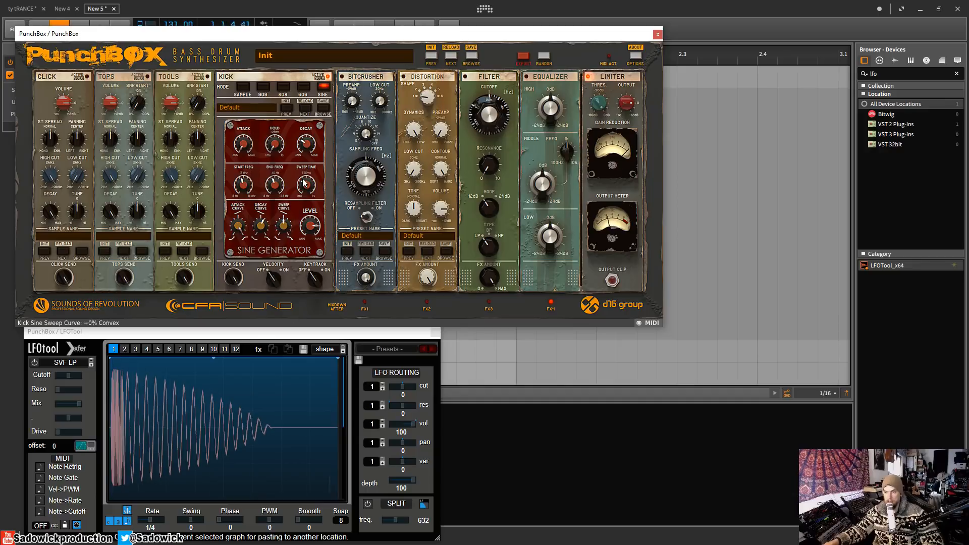
{"action": "left_click_drag", "start_coordinate": [291, 220], "coordinate": [291, 292]}
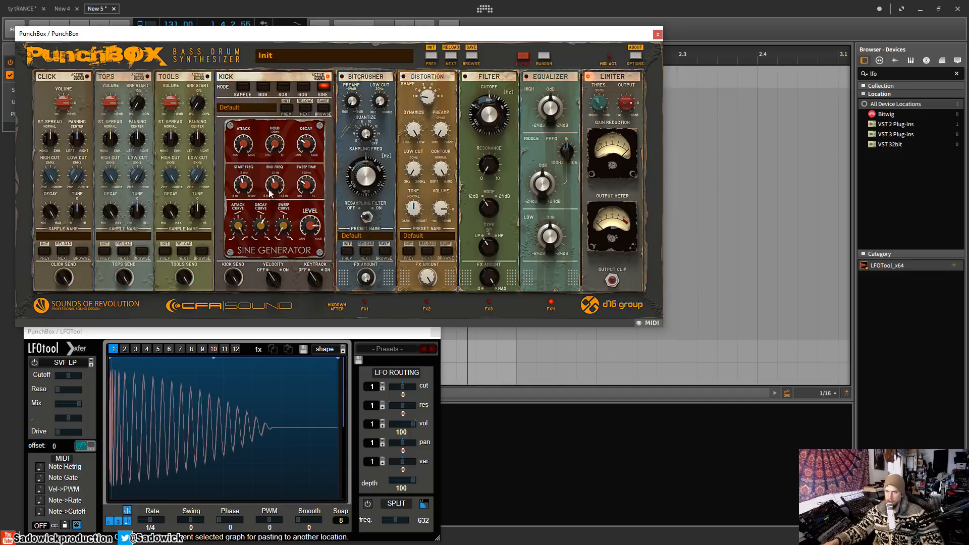
{"action": "key", "text": "space"}
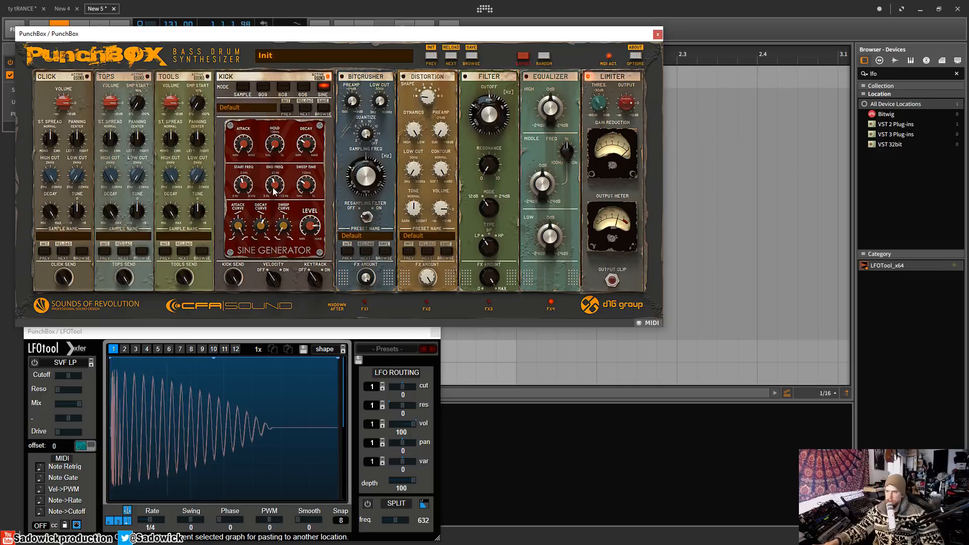
- Audition the sine kick with sweep times of 88.4 ms and 13.5 ms, adjusting its start frequency and a -15% concave decay curve
{"action": "left_click_drag", "start_coordinate": [273, 186], "coordinate": [307, 170]}
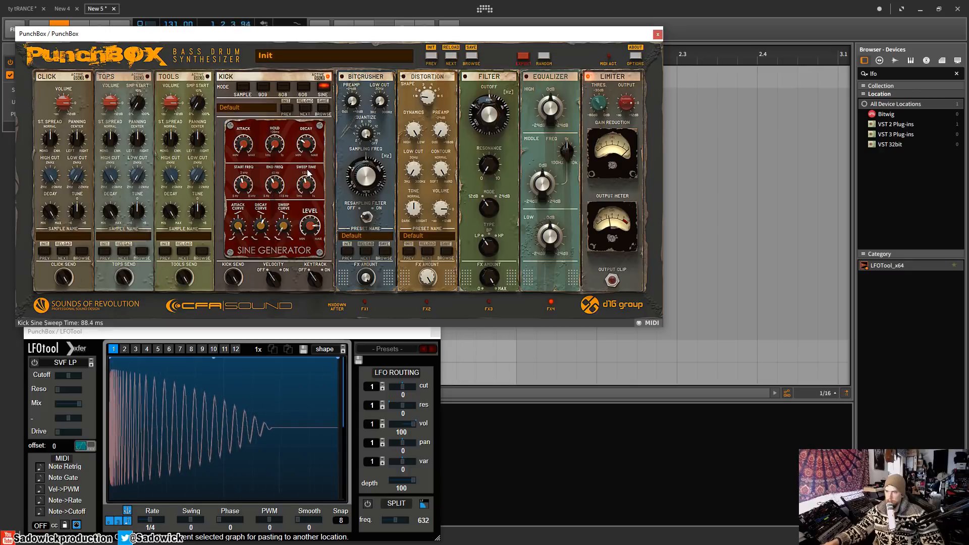
{"action": "mouse_move", "coordinate": [241, 184]}
{"action": "left_mouse_down"}
{"action": "mouse_move", "coordinate": [242, 241]}
{"action": "mouse_move", "coordinate": [243, 186]}
{"action": "left_mouse_up"}
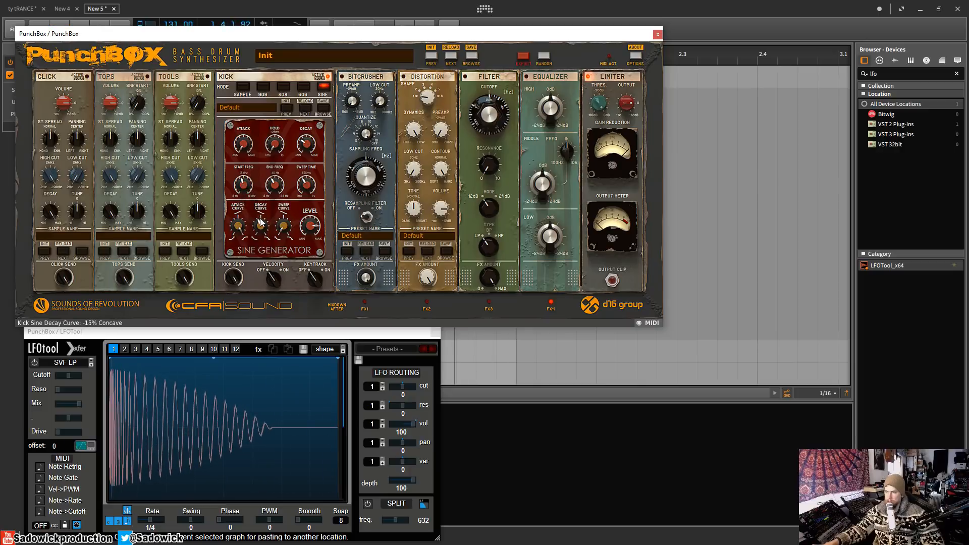
{"action": "left_click_drag", "start_coordinate": [261, 222], "coordinate": [308, 209]}
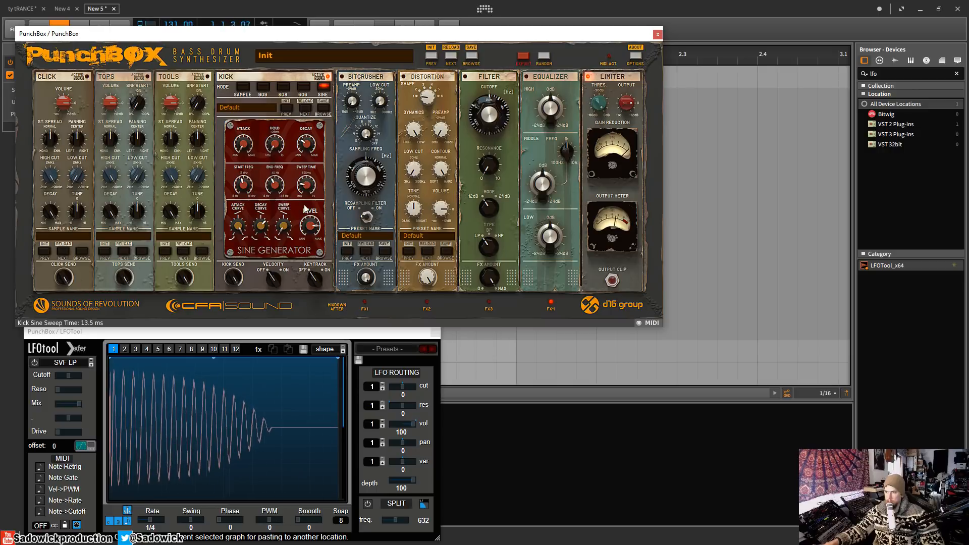
- Try a 156.24 ms attack on the sine kick, and set a +3% convex decay curve with a 50.8 ms sweep time
{"action": "left_click", "coordinate": [247, 130]}
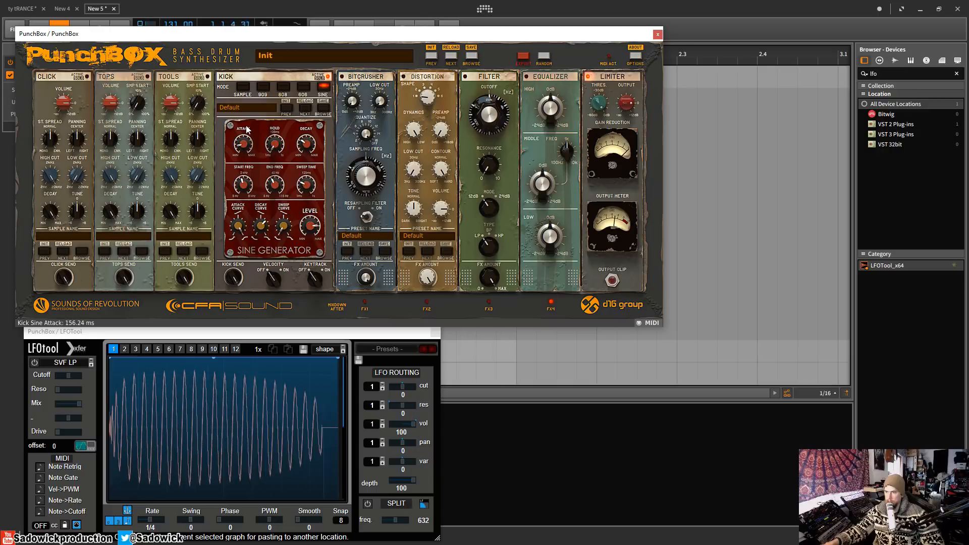
{"action": "left_click_drag", "start_coordinate": [247, 130], "coordinate": [247, 137]}
{"action": "left_click_drag", "start_coordinate": [307, 196], "coordinate": [307, 194]}
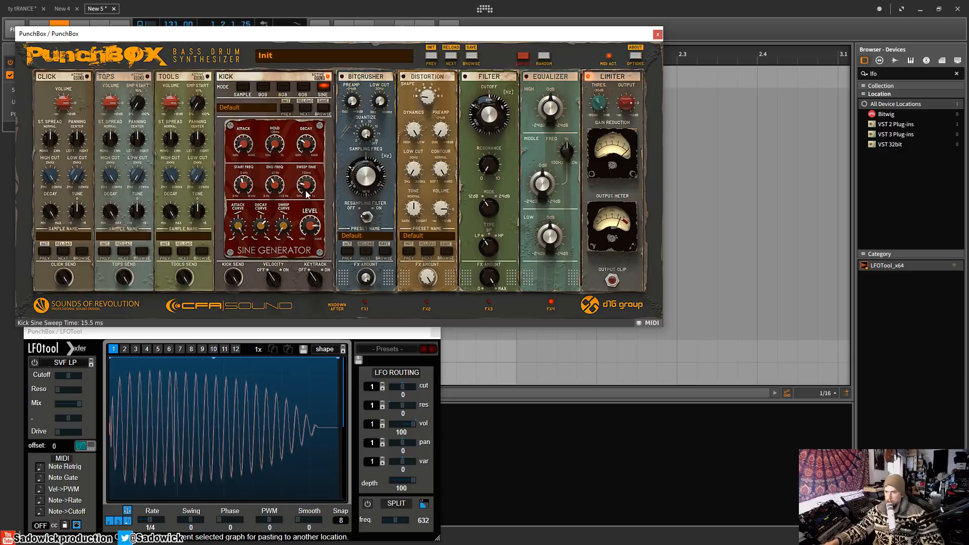
{"action": "left_click_drag", "start_coordinate": [259, 229], "coordinate": [256, 247]}
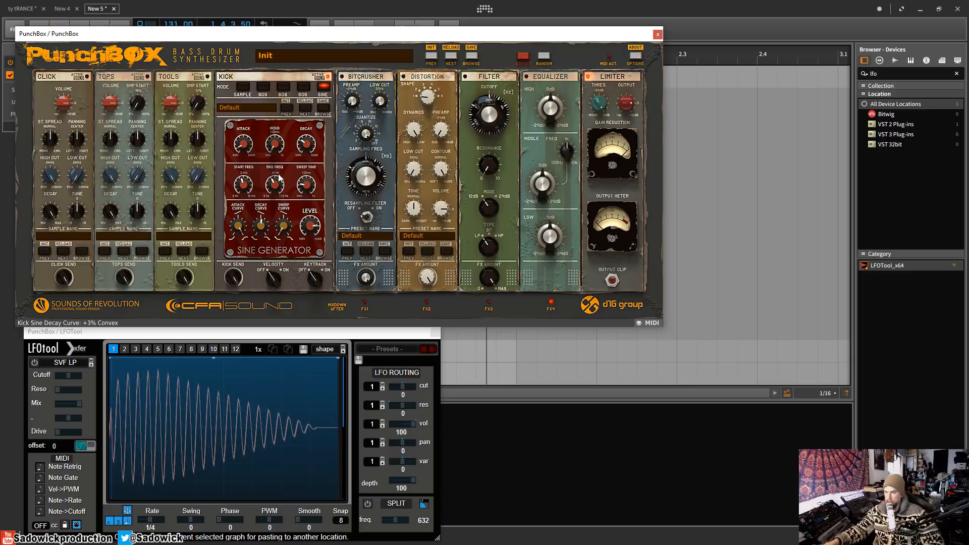
{"action": "mouse_move", "coordinate": [305, 178]}
{"action": "left_mouse_down"}
{"action": "mouse_move", "coordinate": [310, 165]}
{"action": "mouse_move", "coordinate": [310, 174]}
{"action": "left_mouse_up"}
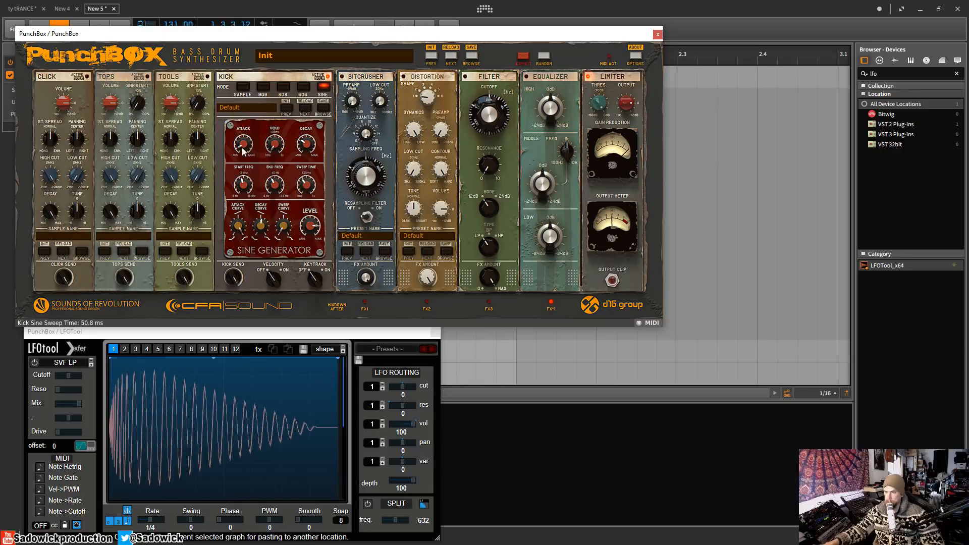
- Audition the sine kick with a -100% concave sweep curve while adjusting its attack and the attack and decay curves
{"action": "mouse_move", "coordinate": [243, 151]}
{"action": "left_mouse_down"}
{"action": "mouse_move", "coordinate": [247, 165]}
{"action": "mouse_move", "coordinate": [256, 147]}
{"action": "left_mouse_up"}
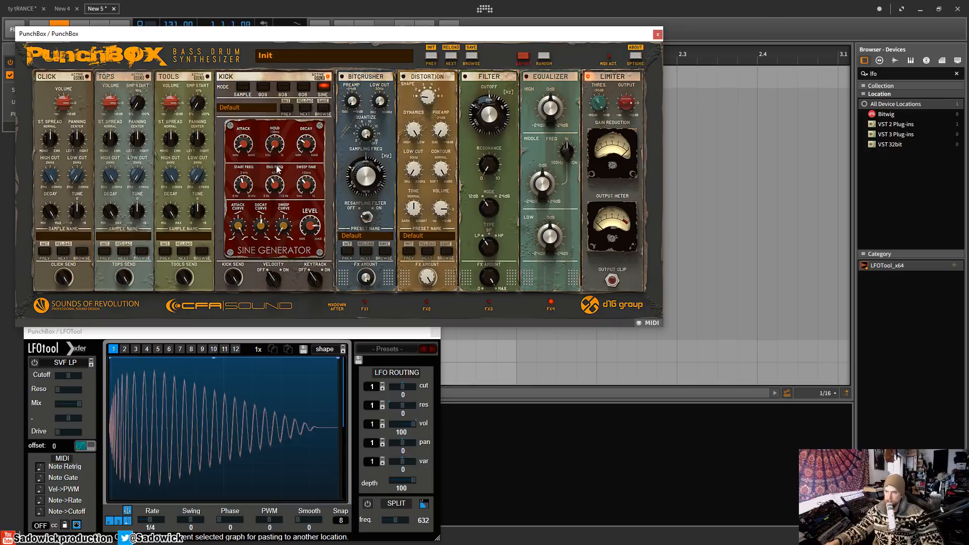
{"action": "key", "text": "space"}
{"action": "left_click_drag", "start_coordinate": [285, 233], "coordinate": [282, 264]}
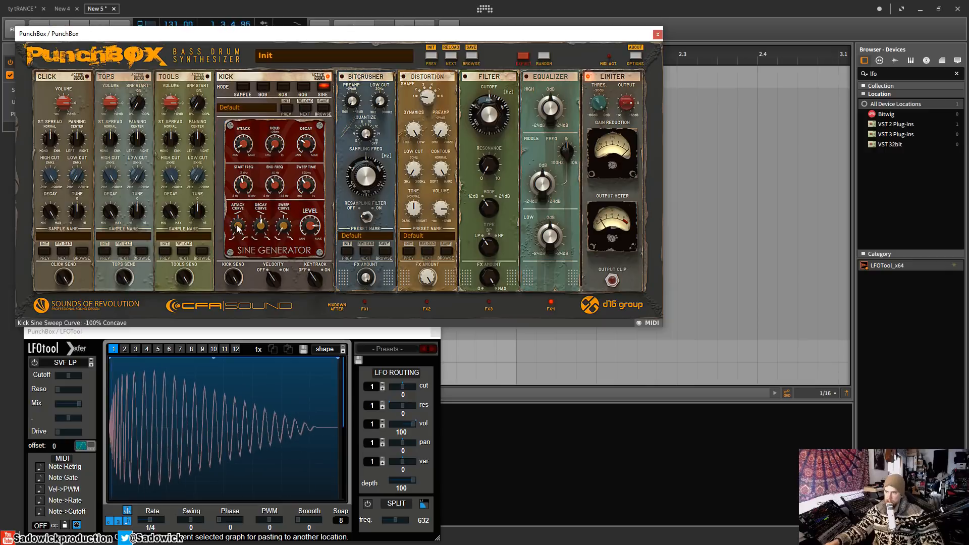
{"action": "left_click_drag", "start_coordinate": [238, 228], "coordinate": [259, 244]}
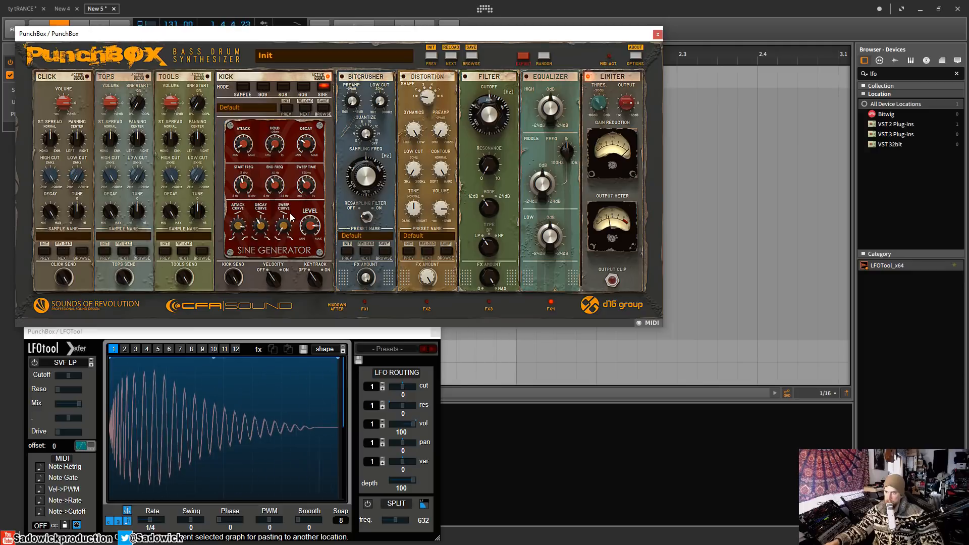
- Adjust the sine kick's attack, setting its end frequency to 49.88 Hz and its level to 96%
{"action": "left_click_drag", "start_coordinate": [241, 143], "coordinate": [246, 147]}
{"action": "mouse_move", "coordinate": [276, 188]}
{"action": "left_mouse_down"}
{"action": "mouse_move", "coordinate": [275, 174]}
{"action": "mouse_move", "coordinate": [276, 190]}
{"action": "left_mouse_up"}
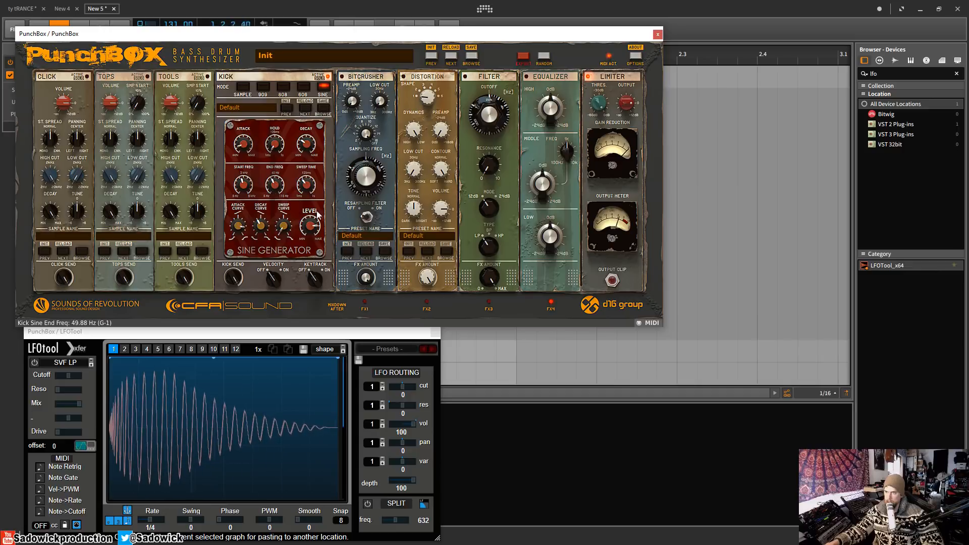
{"action": "left_click_drag", "start_coordinate": [318, 215], "coordinate": [316, 202]}
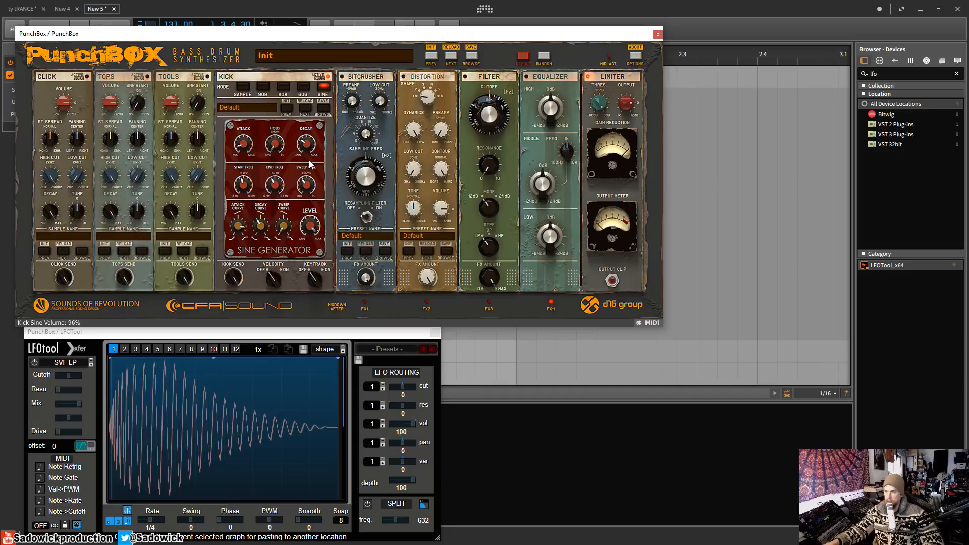
- Lengthen the sine kick's decay envelope with a 2.4 ms hold, and set its sweep curve to -76% concave
{"action": "left_click_drag", "start_coordinate": [310, 150], "coordinate": [276, 129]}
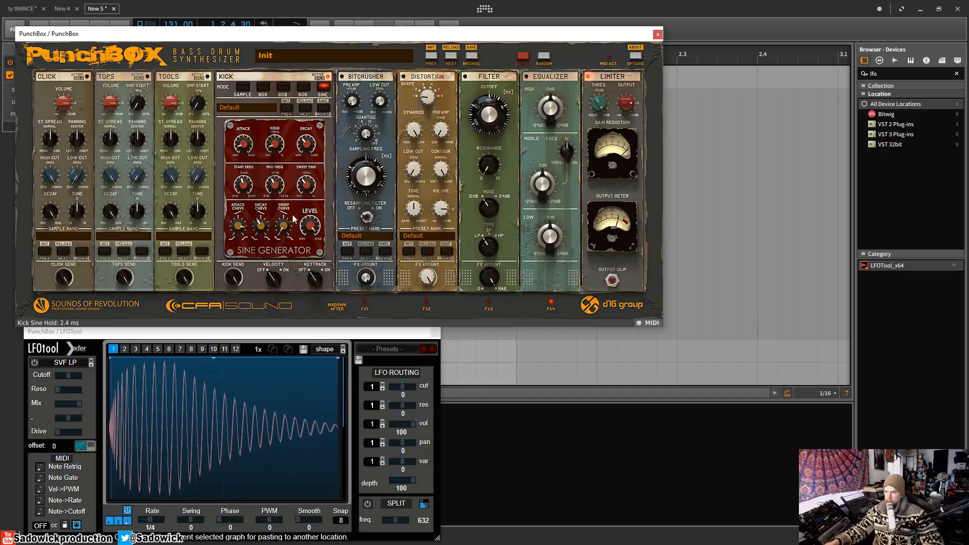
{"action": "left_click_drag", "start_coordinate": [283, 229], "coordinate": [282, 223]}
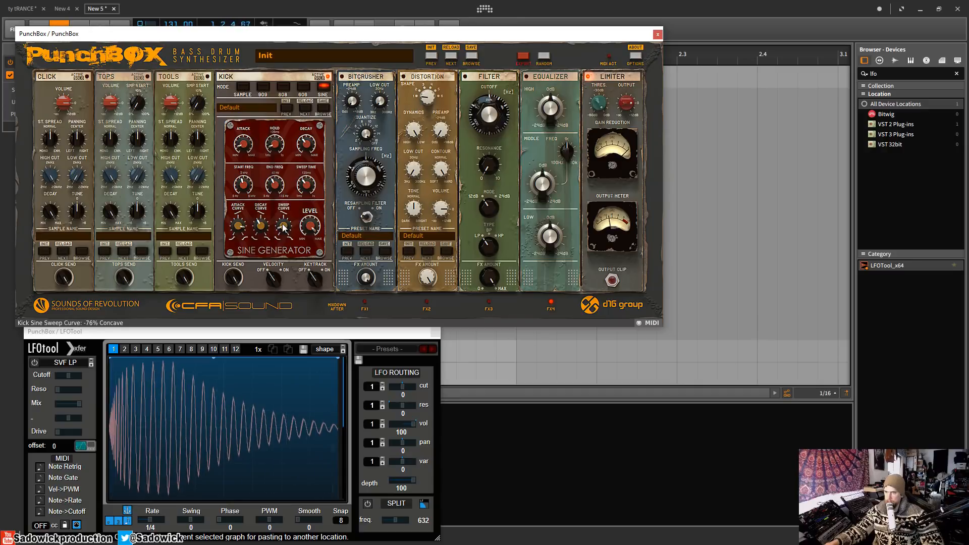
{"action": "left_click_drag", "start_coordinate": [244, 136], "coordinate": [248, 143]}
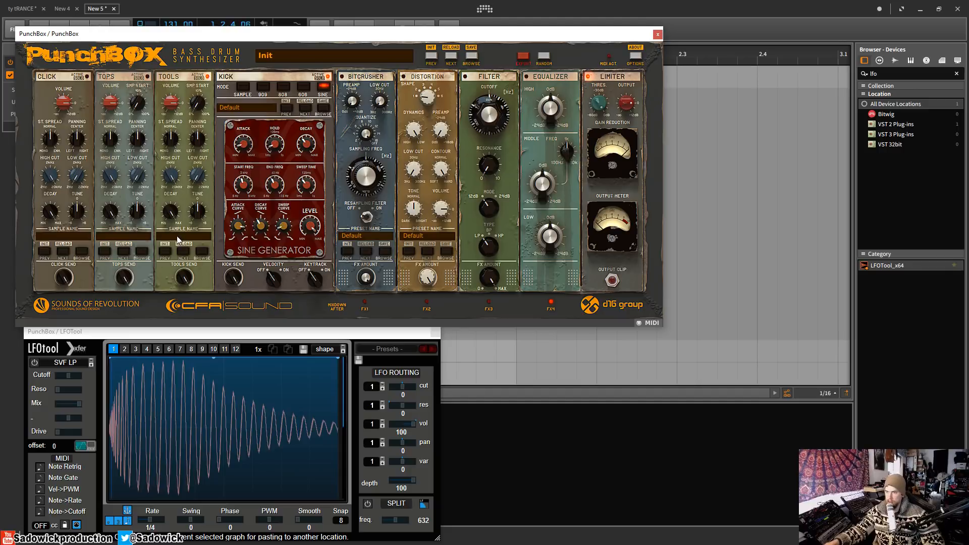
- Audition the Accelerator samples for the Tools layer and load Accelerator 2
{"action": "left_click", "coordinate": [203, 252]}
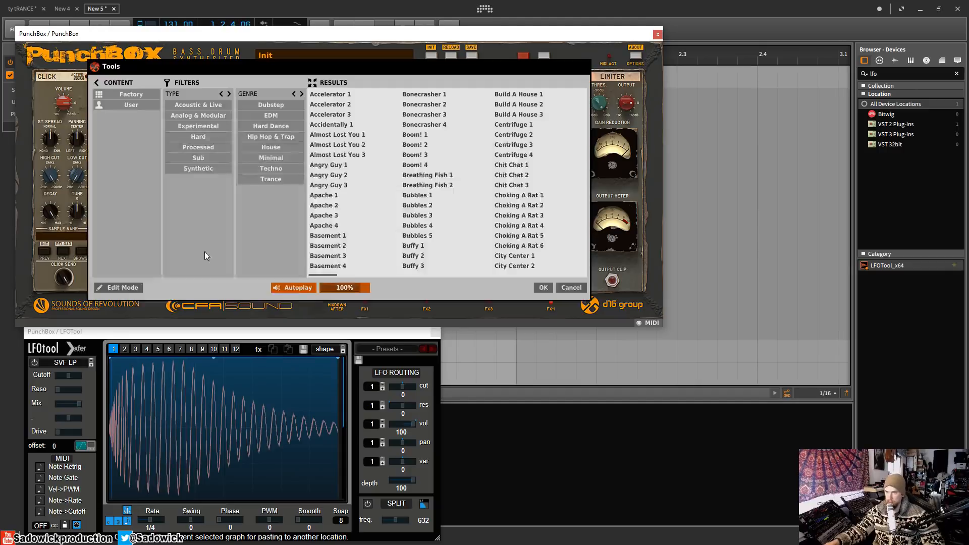
{"action": "left_click", "coordinate": [336, 96]}
{"action": "left_click", "coordinate": [335, 104]}
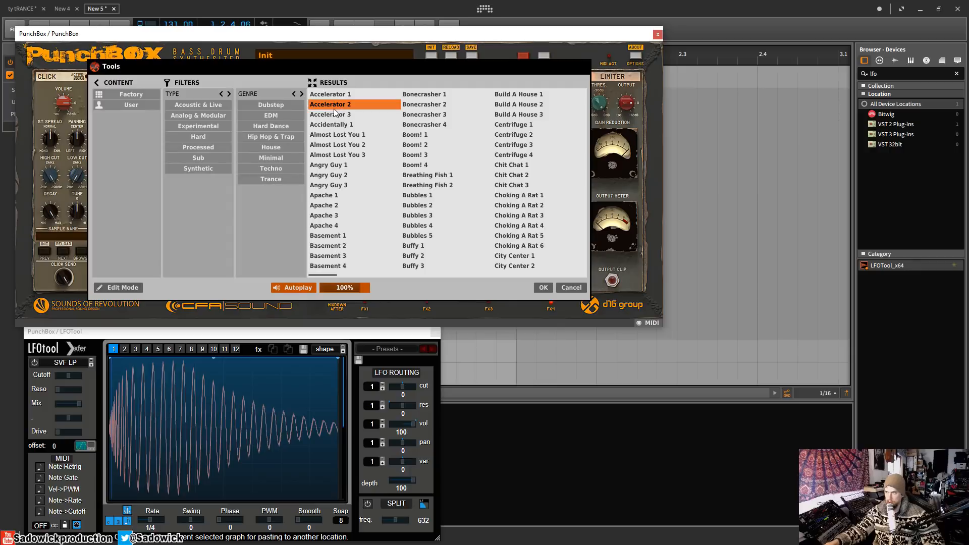
{"action": "left_click", "coordinate": [333, 112]}
{"action": "left_click", "coordinate": [333, 106]}
{"action": "left_click", "coordinate": [549, 290]}
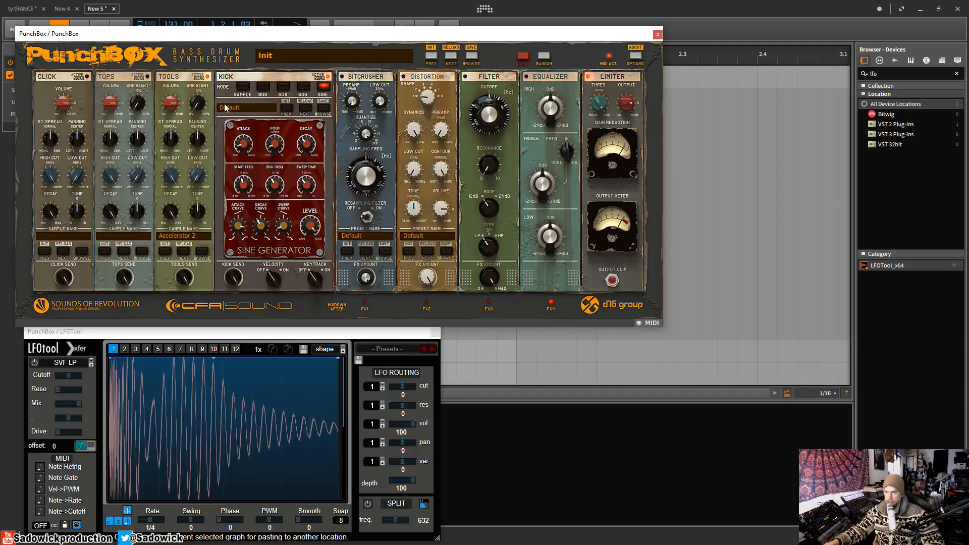
- Adjust the Tools layer's volume and cut filters, comparing its pitch at -6.00 and +2.26 semitones
{"action": "left_click_drag", "start_coordinate": [173, 105], "coordinate": [174, 115]}
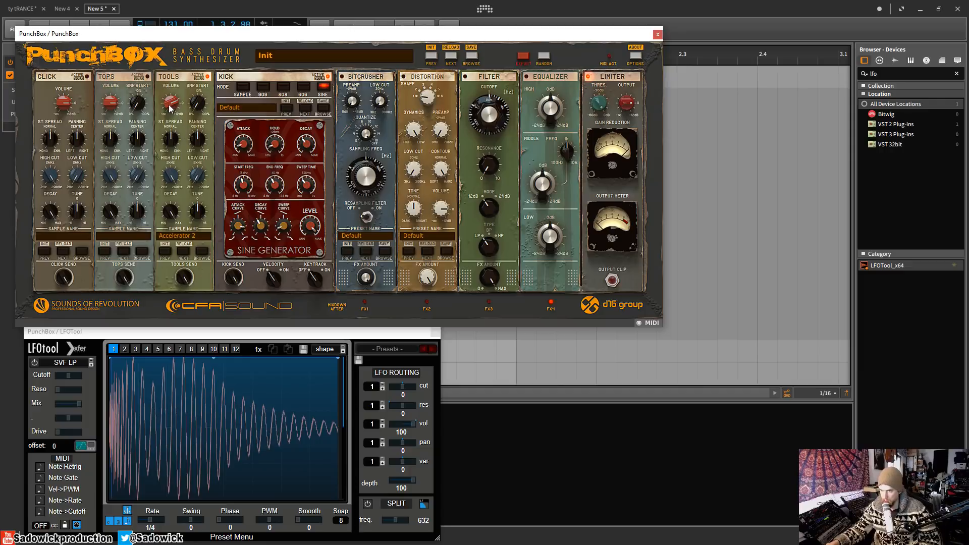
{"action": "mouse_move", "coordinate": [171, 109]}
{"action": "left_mouse_down"}
{"action": "mouse_move", "coordinate": [172, 124]}
{"action": "mouse_move", "coordinate": [177, 106]}
{"action": "left_mouse_up"}
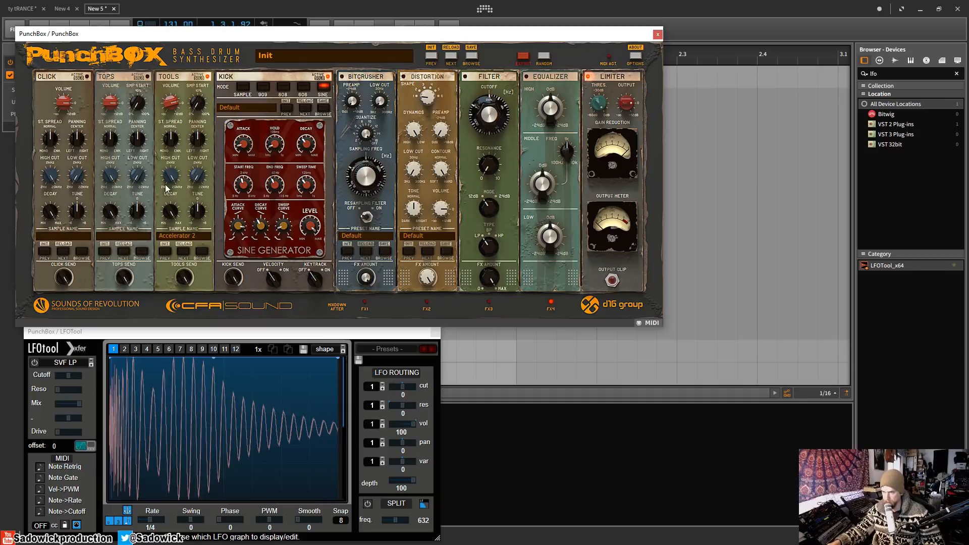
{"action": "left_click_drag", "start_coordinate": [197, 178], "coordinate": [171, 196]}
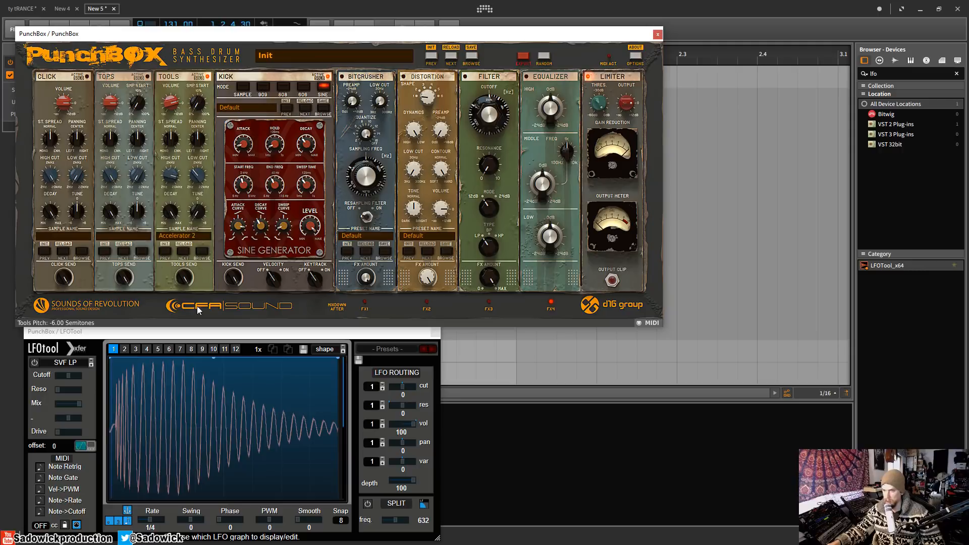
{"action": "left_click_drag", "start_coordinate": [198, 307], "coordinate": [227, 123]}
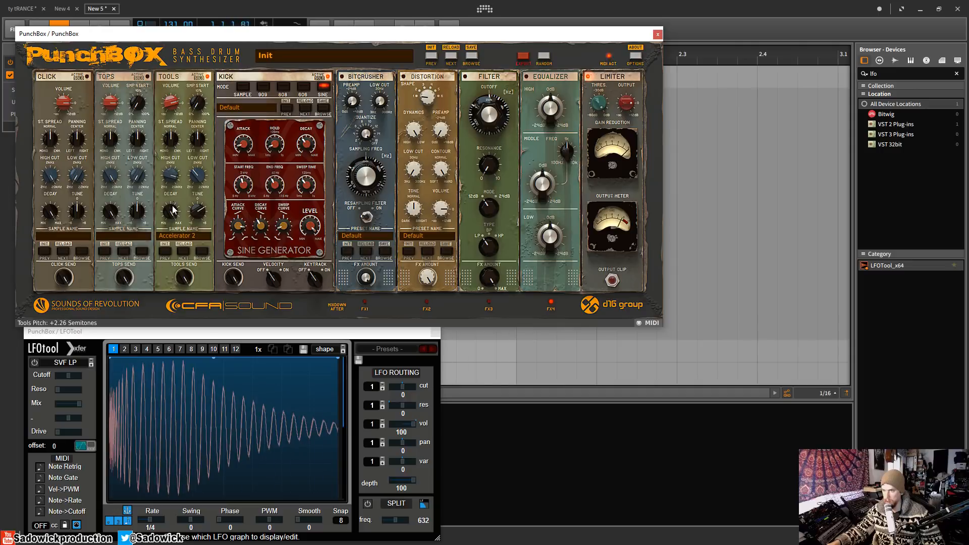
- Compare Tools decay times of 251.86 ms and 301.53 ms while balancing the layer's volume
{"action": "left_click_drag", "start_coordinate": [171, 212], "coordinate": [171, 238]}
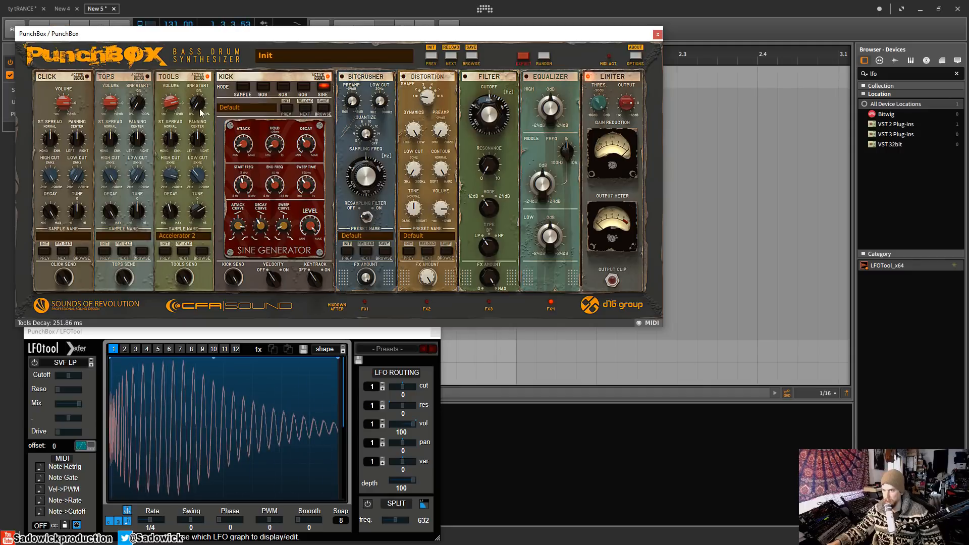
{"action": "mouse_move", "coordinate": [171, 107]}
{"action": "left_mouse_down"}
{"action": "mouse_move", "coordinate": [173, 95]}
{"action": "mouse_move", "coordinate": [174, 117]}
{"action": "left_mouse_up"}
{"action": "left_click_drag", "start_coordinate": [170, 210], "coordinate": [172, 200]}
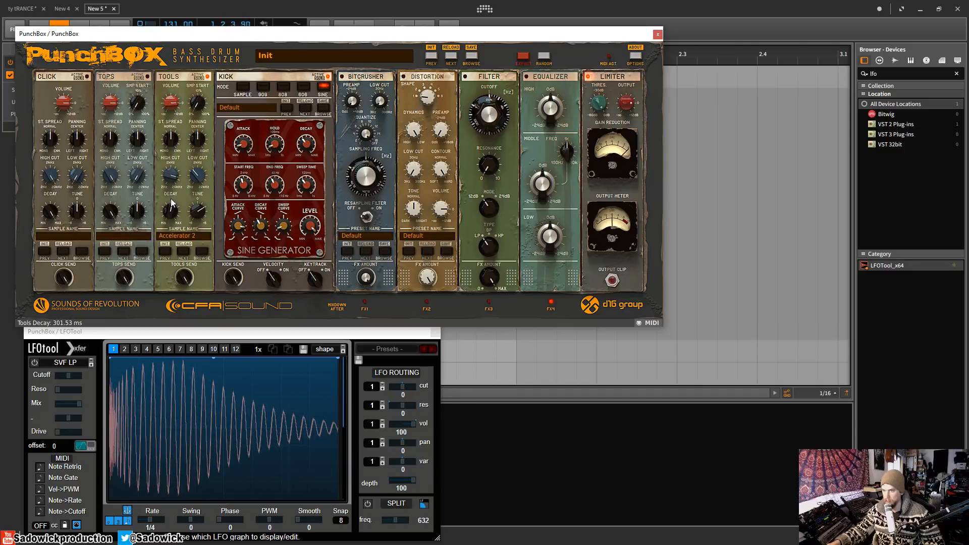
{"action": "left_click_drag", "start_coordinate": [177, 102], "coordinate": [174, 111]}
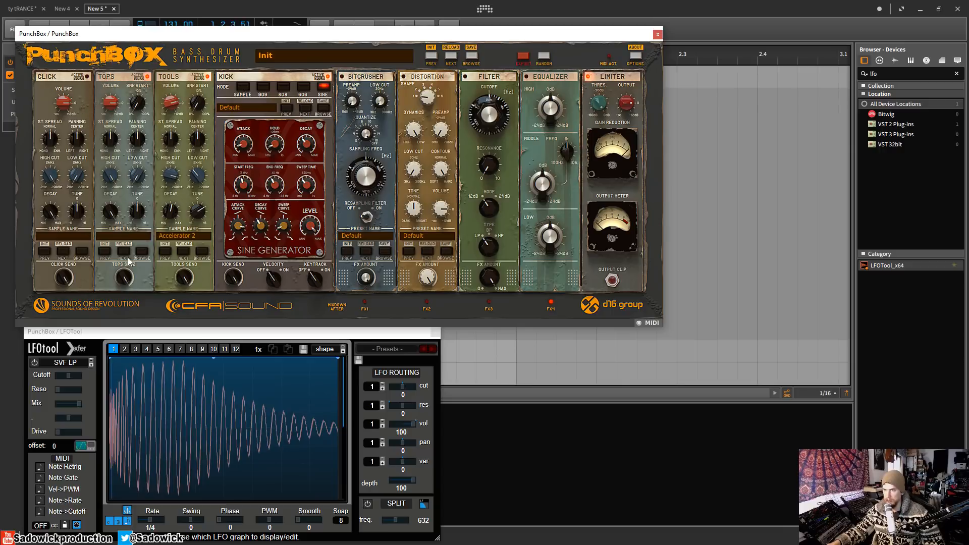
- Audition Tops samples, including Build A House 2 and Close Up 1, and load Close Up 3
{"action": "left_click", "coordinate": [145, 258]}
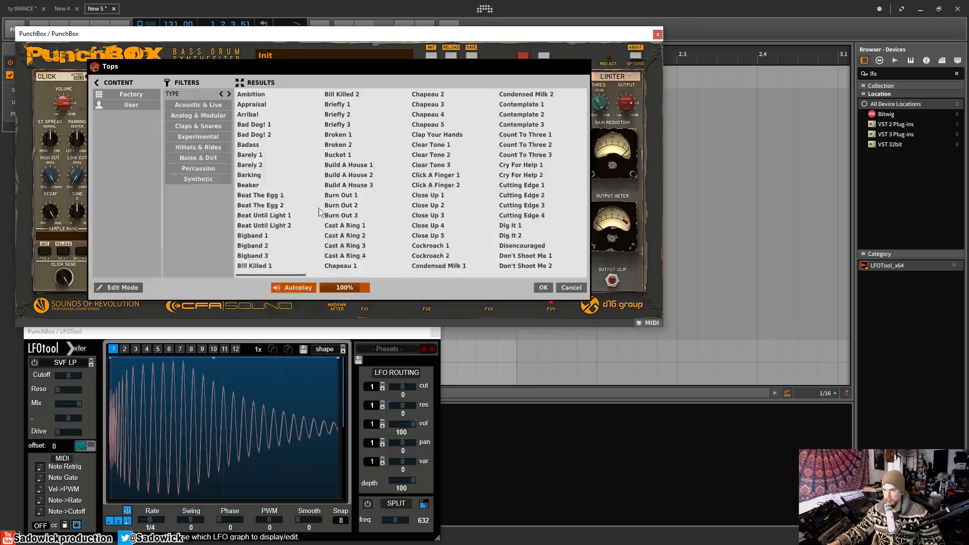
{"action": "left_click", "coordinate": [357, 165]}
{"action": "left_click", "coordinate": [358, 176]}
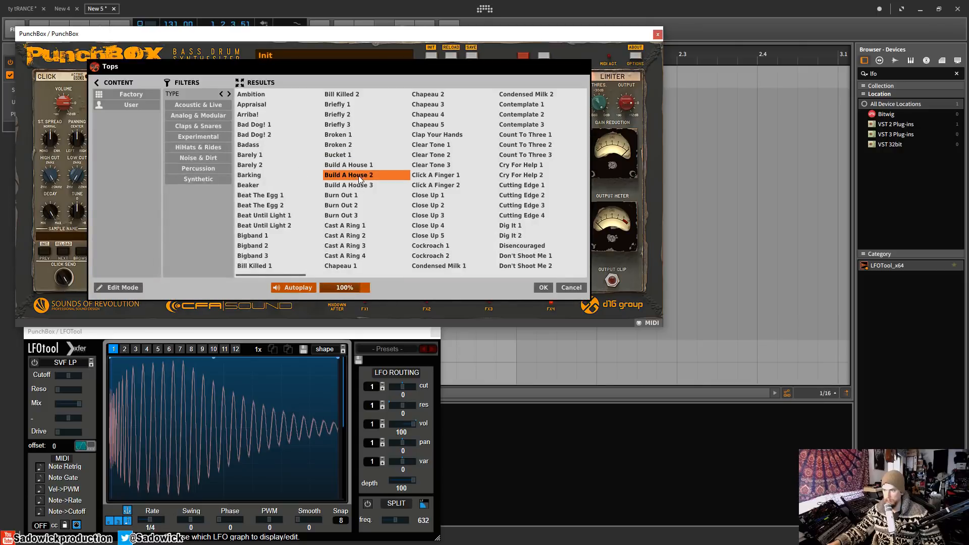
{"action": "left_click", "coordinate": [356, 197]}
{"action": "left_click", "coordinate": [432, 216]}
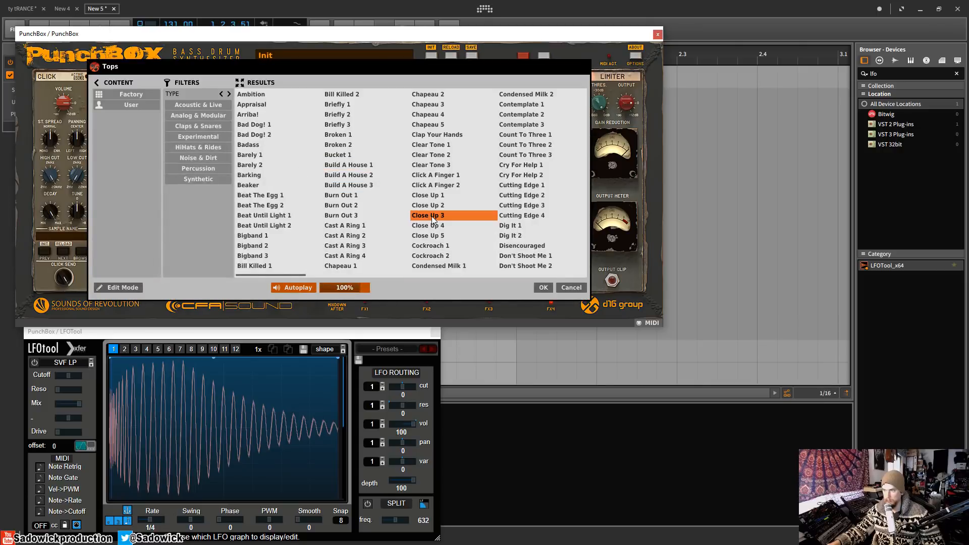
{"action": "left_click", "coordinate": [435, 206]}
{"action": "left_click", "coordinate": [437, 197]}
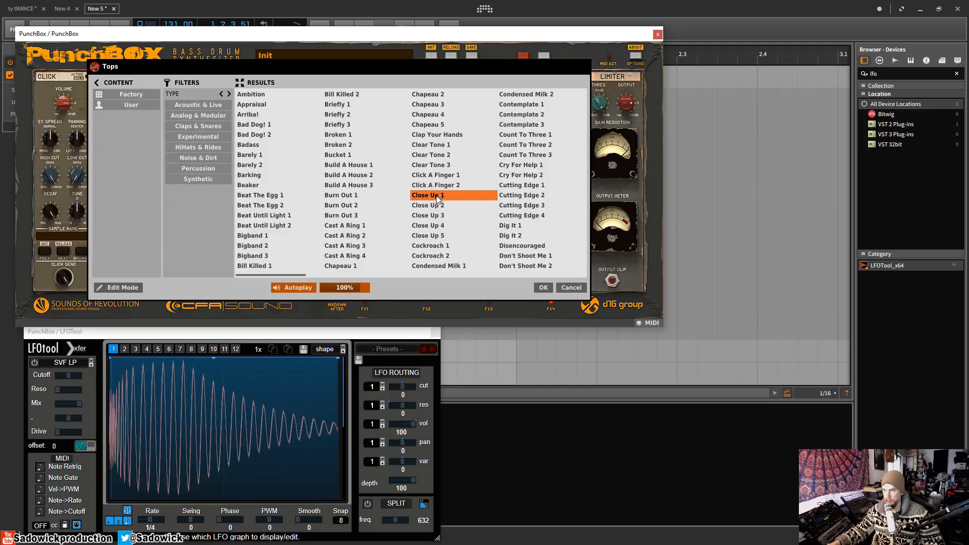
{"action": "left_click", "coordinate": [433, 216]}
{"action": "double_click", "coordinate": [432, 220]}
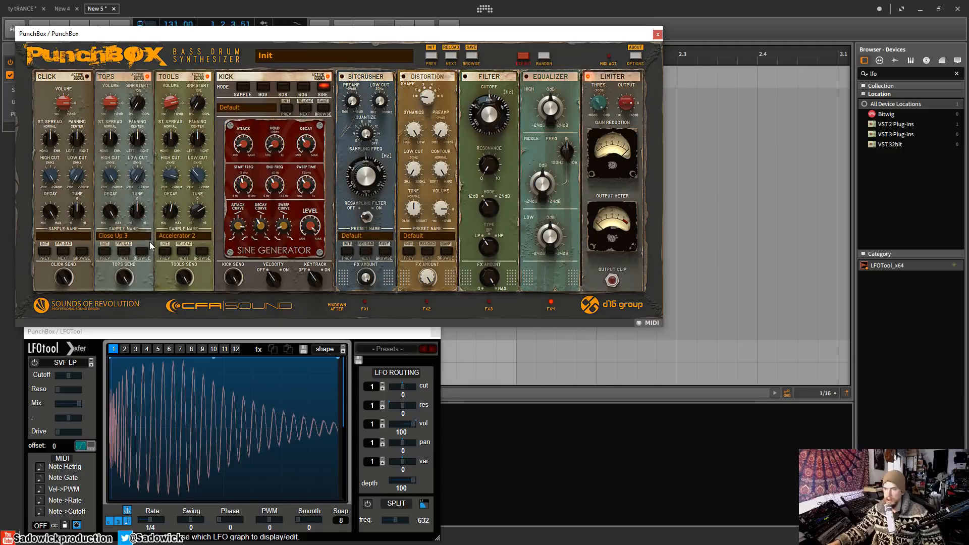
- Set the Tops volume to -12.0 dB and step through its samples to Contemplate 1 during playback
{"action": "mouse_move", "coordinate": [110, 100]}
{"action": "left_mouse_down"}
{"action": "mouse_move", "coordinate": [117, 144]}
{"action": "mouse_move", "coordinate": [119, 77]}
{"action": "mouse_move", "coordinate": [143, 83]}
{"action": "mouse_move", "coordinate": [111, 94]}
{"action": "left_mouse_up"}
{"action": "key", "text": "space"}
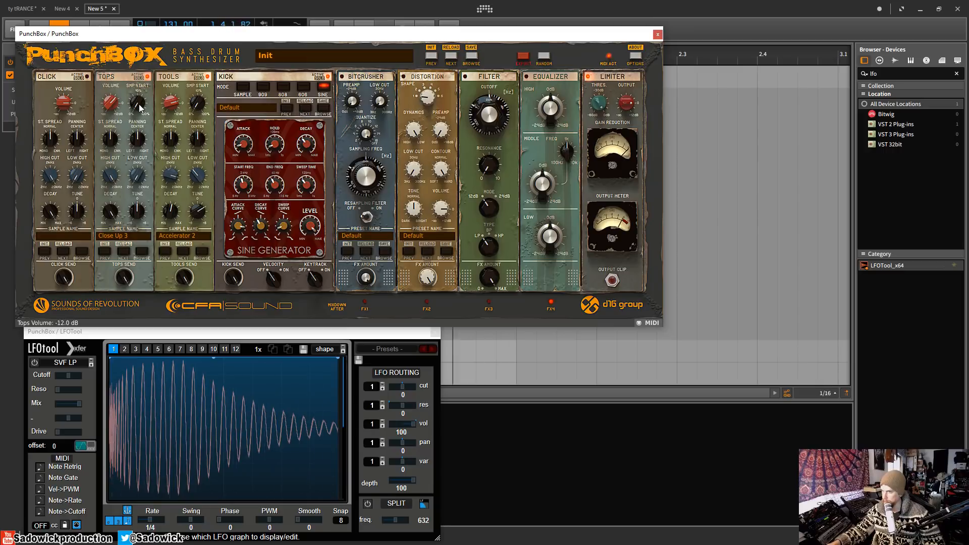
{"action": "left_click", "coordinate": [123, 251]}
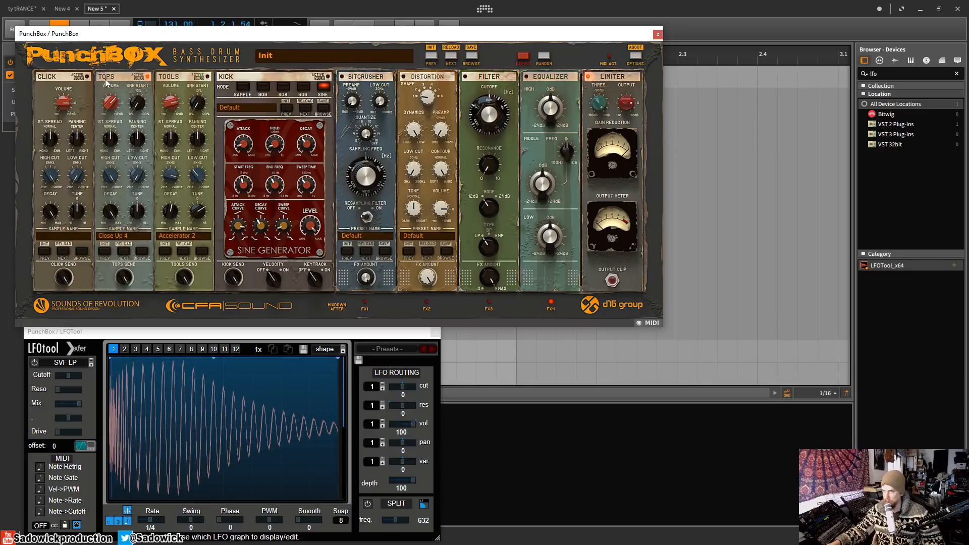
{"action": "left_click", "coordinate": [125, 255]}
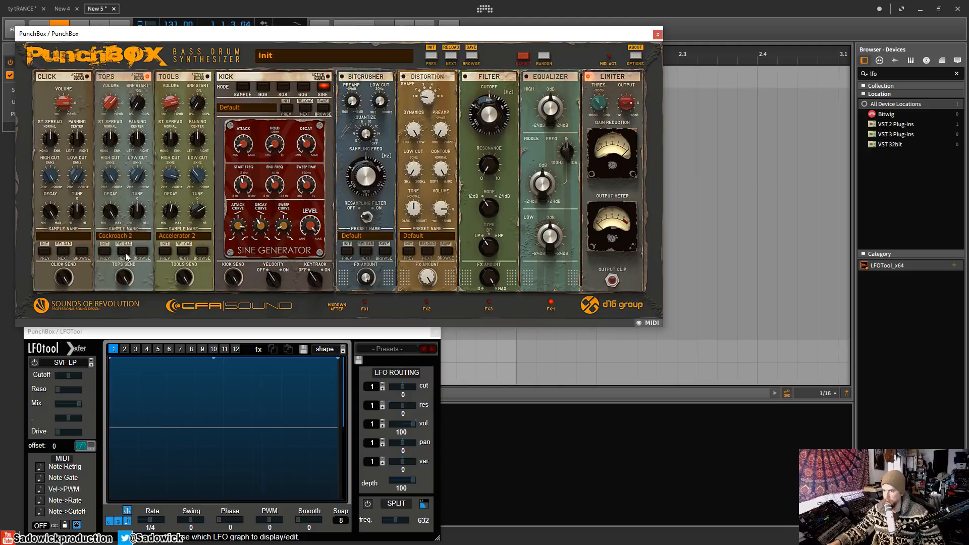
{"action": "left_click", "coordinate": [126, 256]}
{"action": "left_click", "coordinate": [126, 256]}
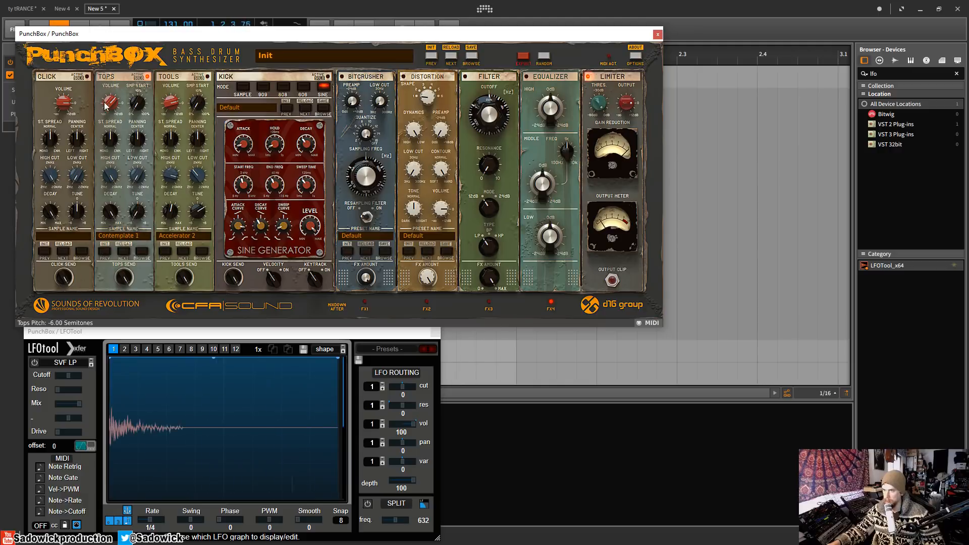
- Set the Tops layer to -9.4 dB and +0.43 semitones, and advance its sample to Contemplate 3
{"action": "left_click_drag", "start_coordinate": [113, 89], "coordinate": [112, 96]}
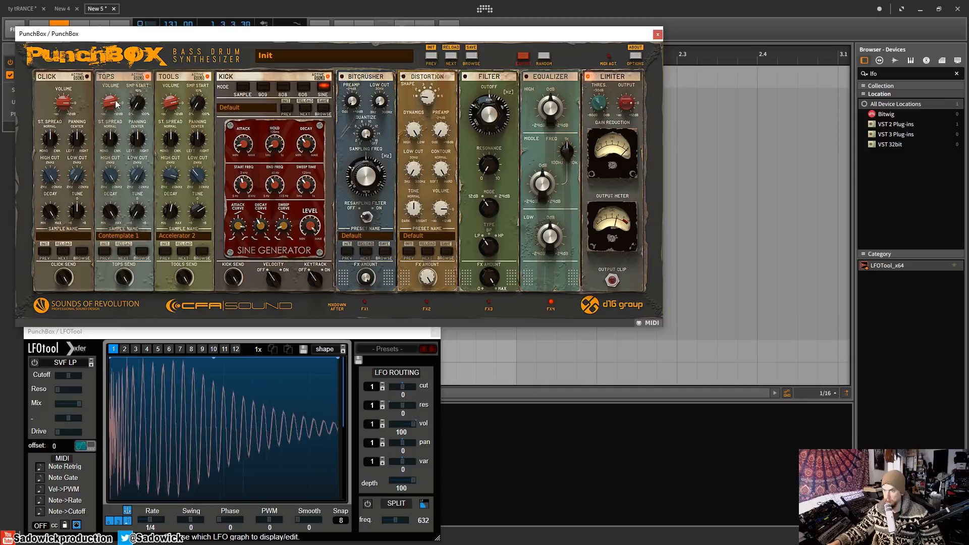
{"action": "left_click_drag", "start_coordinate": [116, 105], "coordinate": [112, 77]}
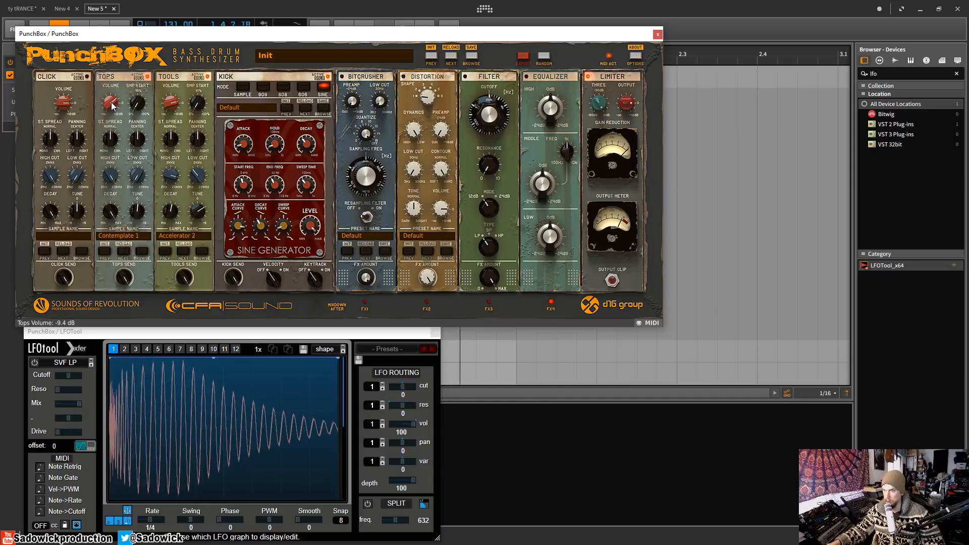
{"action": "mouse_move", "coordinate": [137, 210]}
{"action": "left_mouse_down"}
{"action": "mouse_move", "coordinate": [143, 200]}
{"action": "mouse_move", "coordinate": [141, 209]}
{"action": "left_mouse_up"}
{"action": "left_click", "coordinate": [127, 256]}
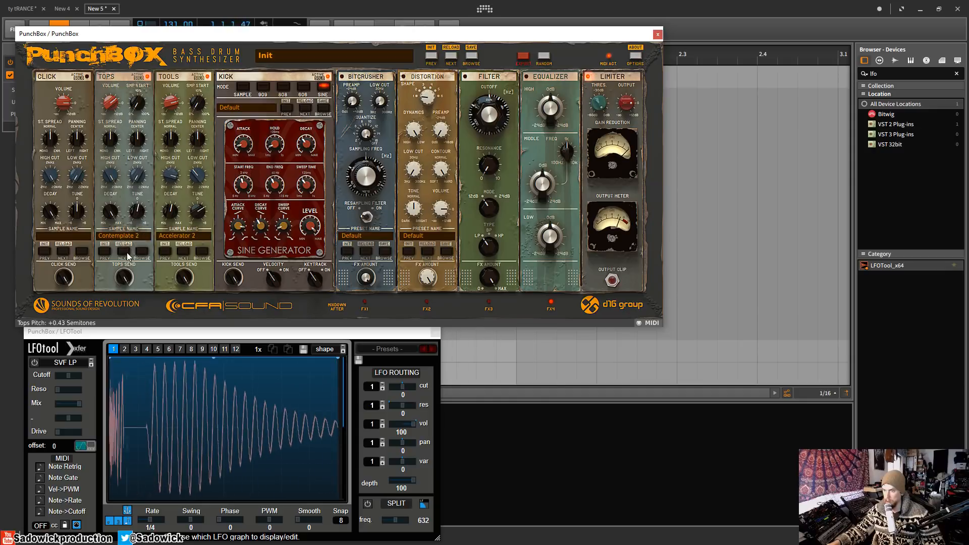
{"action": "left_click", "coordinate": [128, 256]}
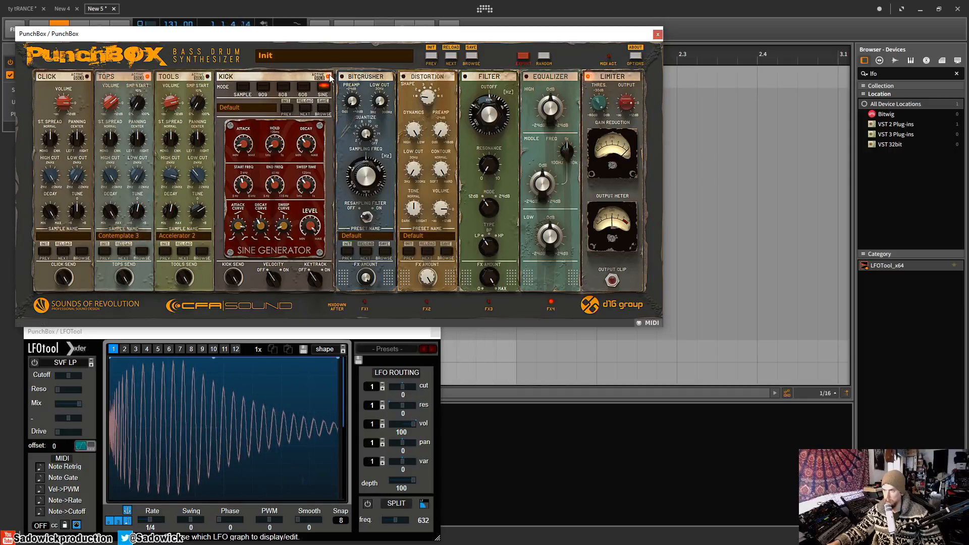
- Solo the Tops layer, try its low cut at 486.36 Hz, and rebalance its volume against the kick
{"action": "left_click", "coordinate": [148, 77]}
{"action": "left_click_drag", "start_coordinate": [110, 102], "coordinate": [108, 93]}
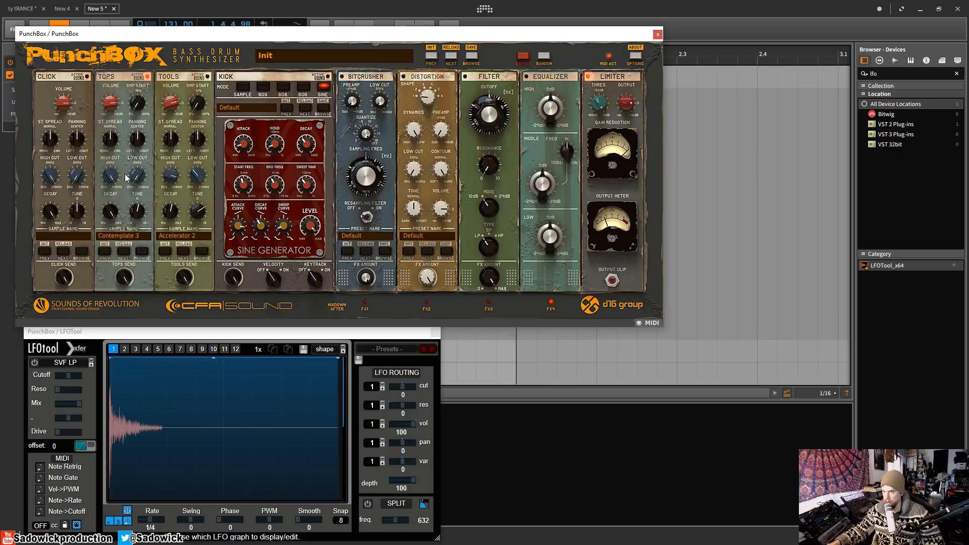
{"action": "left_click_drag", "start_coordinate": [135, 182], "coordinate": [148, 140]}
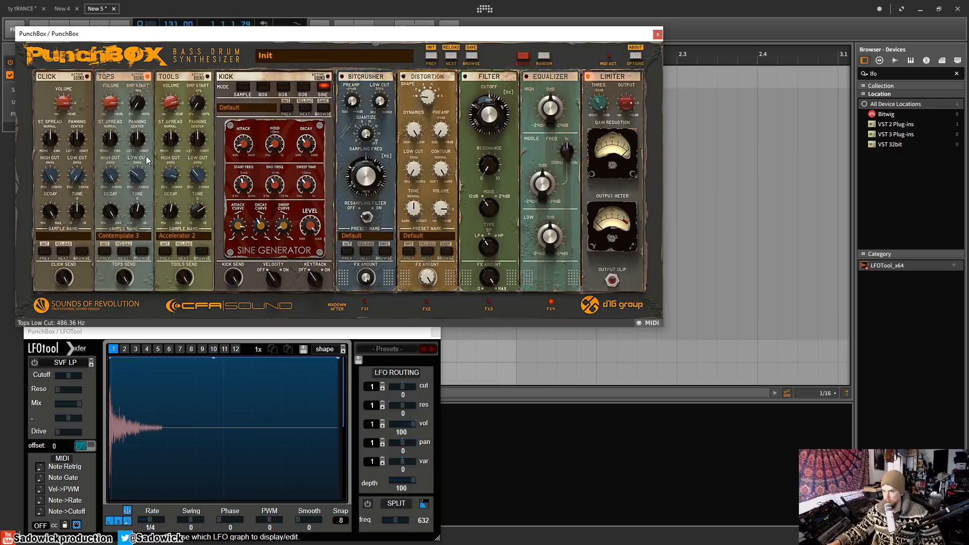
{"action": "left_click_drag", "start_coordinate": [136, 175], "coordinate": [146, 173]}
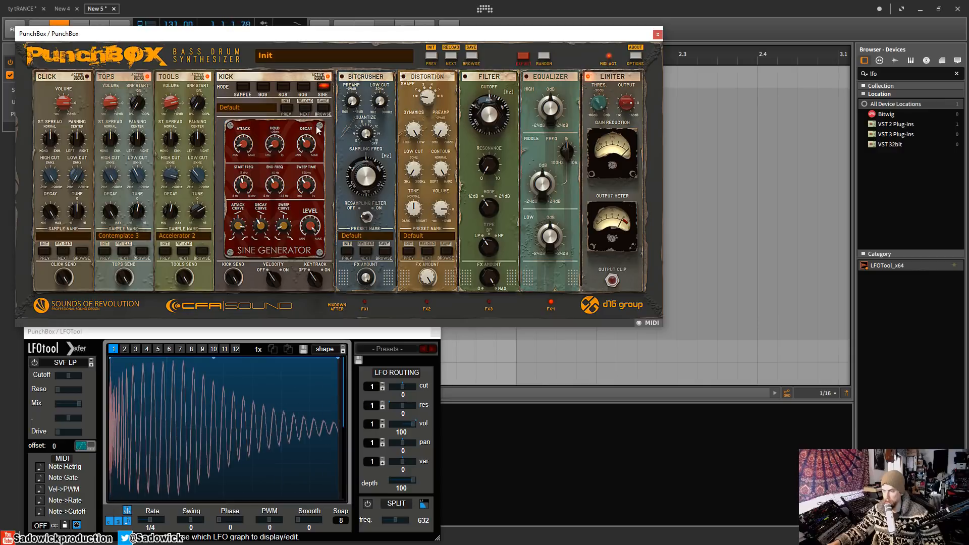
{"action": "left_click_drag", "start_coordinate": [108, 110], "coordinate": [110, 113]}
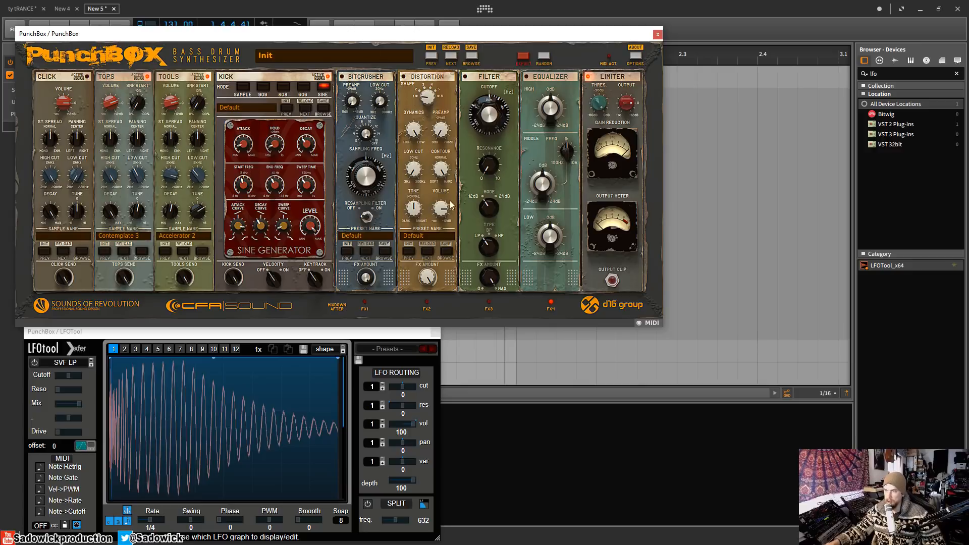
- Enable the Bitcrusher during playback, lower its frequency to 6067.8 Hz, and compare preamp levels of 6.4 dB and 0.0 dB
{"action": "mouse_move", "coordinate": [341, 281]}
{"action": "left_mouse_down"}
{"action": "mouse_move", "coordinate": [372, 277]}
{"action": "mouse_move", "coordinate": [343, 278]}
{"action": "left_mouse_up"}
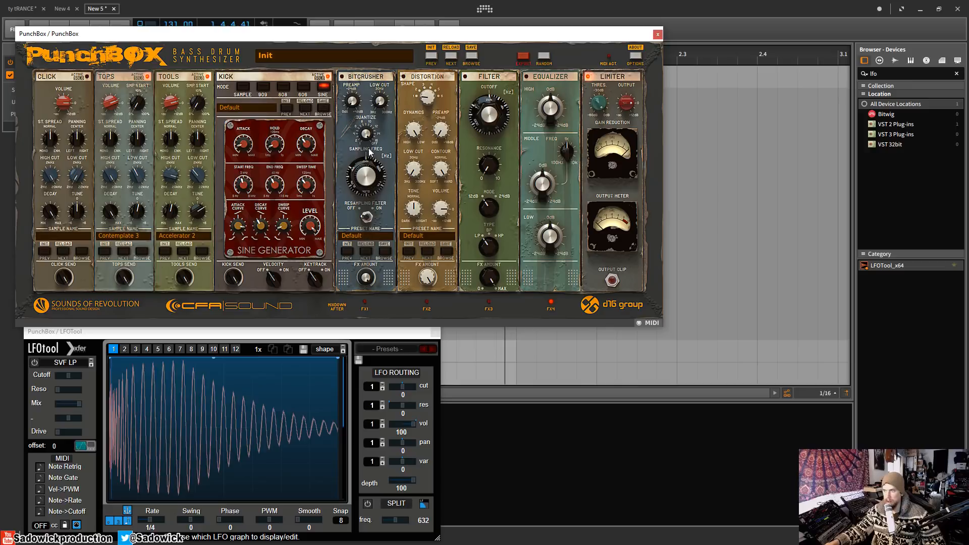
{"action": "left_click", "coordinate": [343, 77]}
{"action": "key", "text": "space"}
{"action": "mouse_move", "coordinate": [364, 176]}
{"action": "left_mouse_down"}
{"action": "mouse_move", "coordinate": [364, 228]}
{"action": "mouse_move", "coordinate": [361, 182]}
{"action": "left_mouse_up"}
{"action": "left_click_drag", "start_coordinate": [353, 102], "coordinate": [349, 120]}
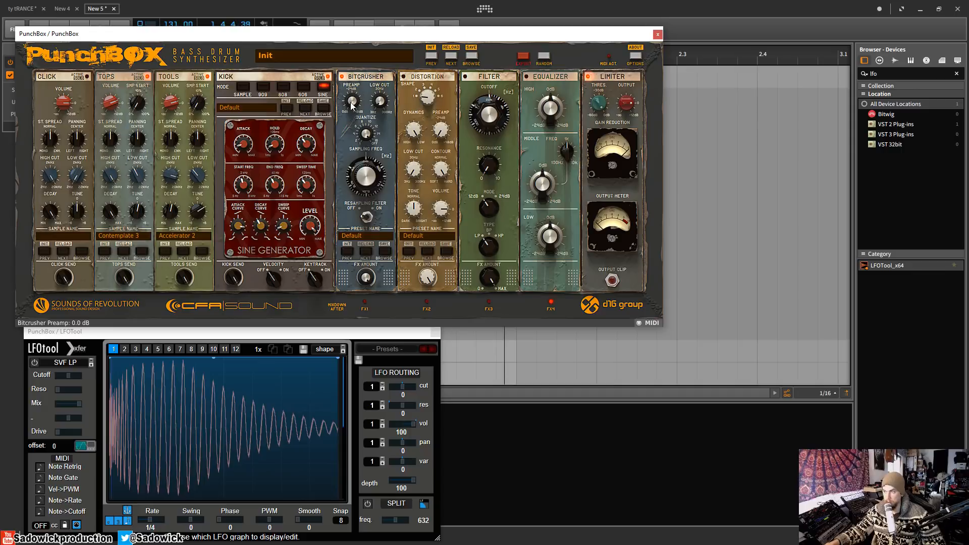
{"action": "left_click_drag", "start_coordinate": [368, 92], "coordinate": [351, 108]}
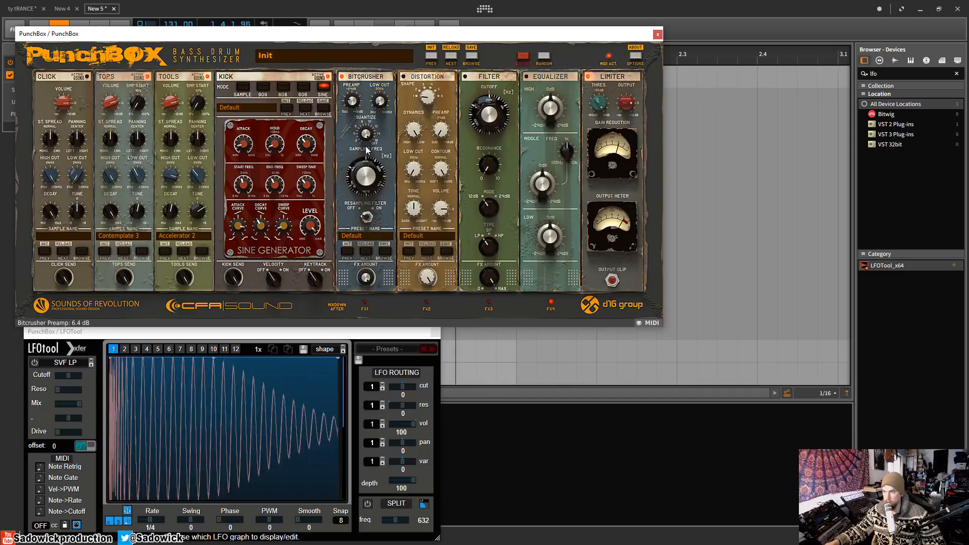
{"action": "mouse_move", "coordinate": [366, 166]}
{"action": "left_mouse_down"}
{"action": "mouse_move", "coordinate": [364, 205]}
{"action": "mouse_move", "coordinate": [367, 162]}
{"action": "left_mouse_up"}
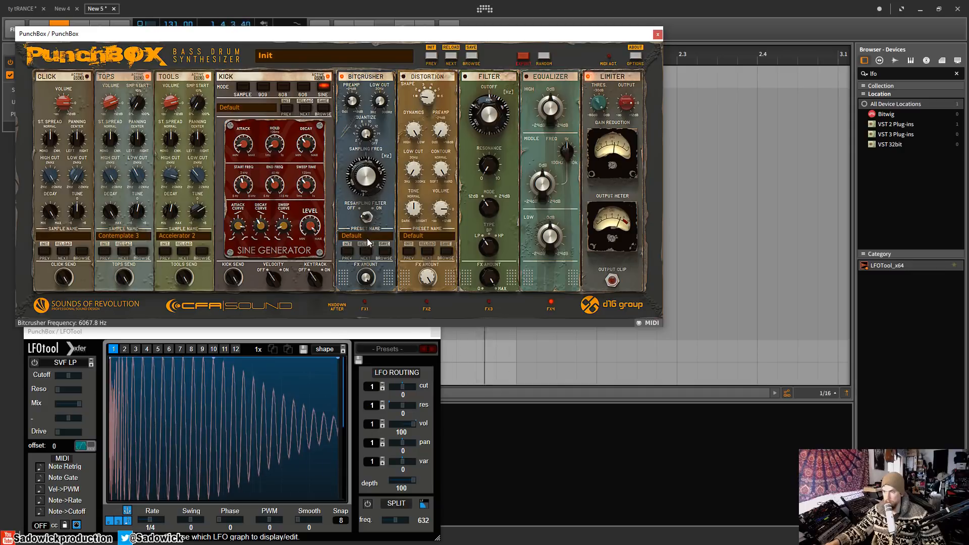
{"action": "left_click_drag", "start_coordinate": [353, 105], "coordinate": [374, 199]}
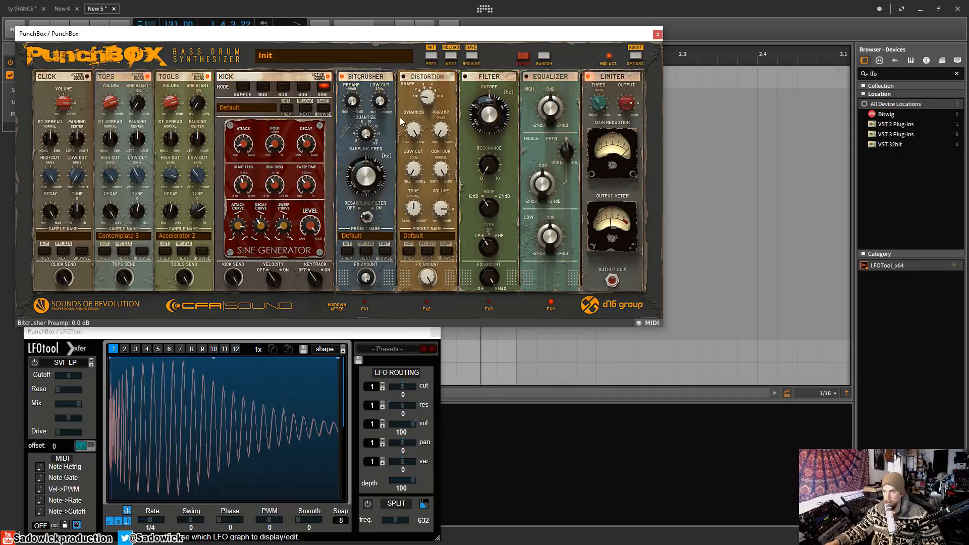
- Compare Bitcrusher frequencies of 6237.2 Hz and 16719.5 Hz, and FX amounts of 36% and 100% wet
{"action": "left_click_drag", "start_coordinate": [377, 101], "coordinate": [381, 76]}
{"action": "left_click_drag", "start_coordinate": [374, 170], "coordinate": [365, 258]}
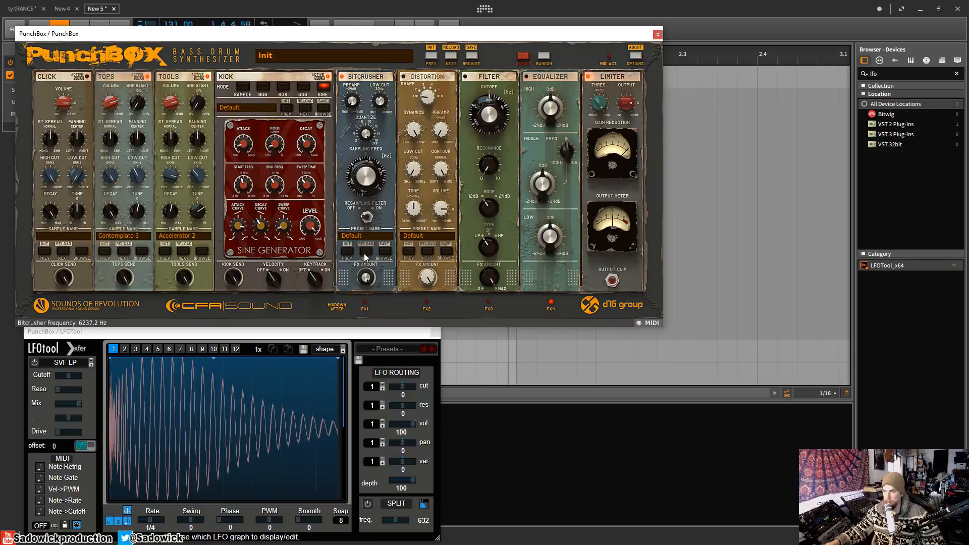
{"action": "left_click_drag", "start_coordinate": [355, 107], "coordinate": [355, 80]}
{"action": "left_click_drag", "start_coordinate": [366, 277], "coordinate": [361, 306]}
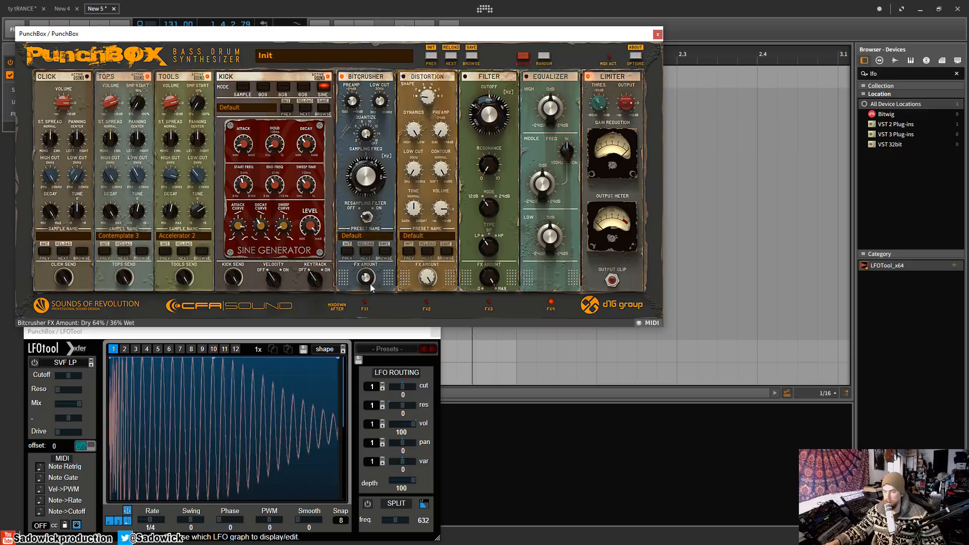
{"action": "left_click_drag", "start_coordinate": [369, 286], "coordinate": [370, 266]}
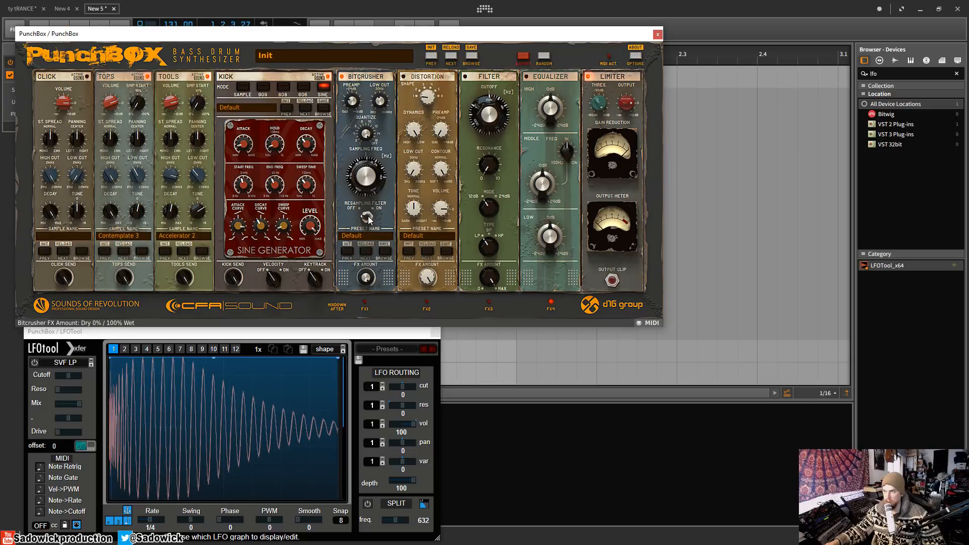
{"action": "left_click_drag", "start_coordinate": [367, 177], "coordinate": [365, 154]}
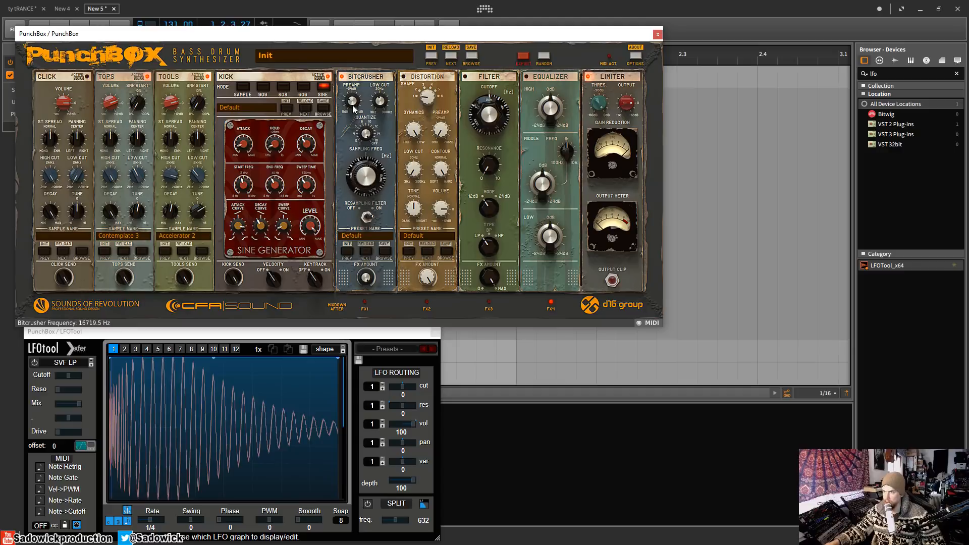
{"action": "mouse_move", "coordinate": [366, 174]}
{"action": "left_mouse_down"}
{"action": "mouse_move", "coordinate": [365, 166]}
{"action": "mouse_move", "coordinate": [362, 174]}
{"action": "left_mouse_up"}
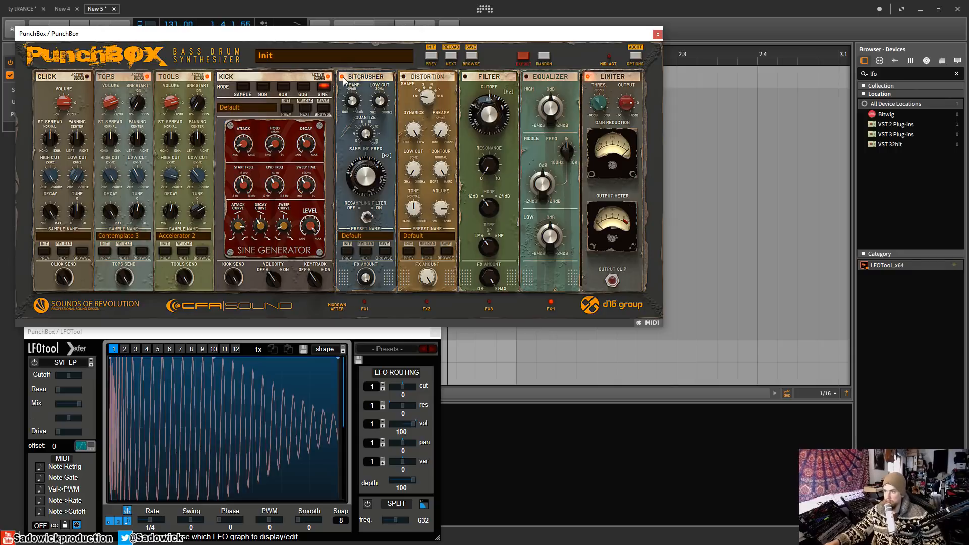
- Enable the Distortion, set its preamp to 0.0 dB, and try its volume at different levels before resetting it to +0.0 dB
{"action": "left_click", "coordinate": [404, 77]}
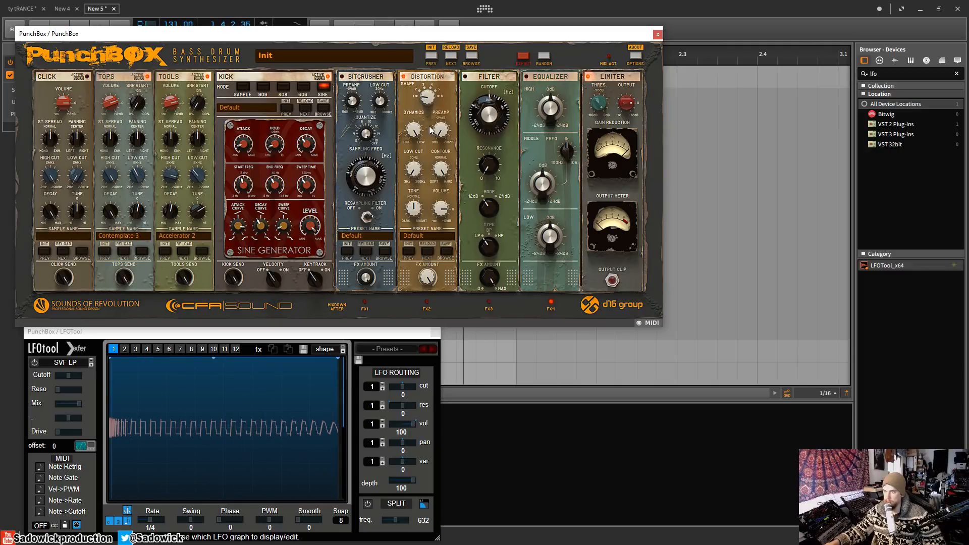
{"action": "left_click_drag", "start_coordinate": [444, 130], "coordinate": [444, 177]}
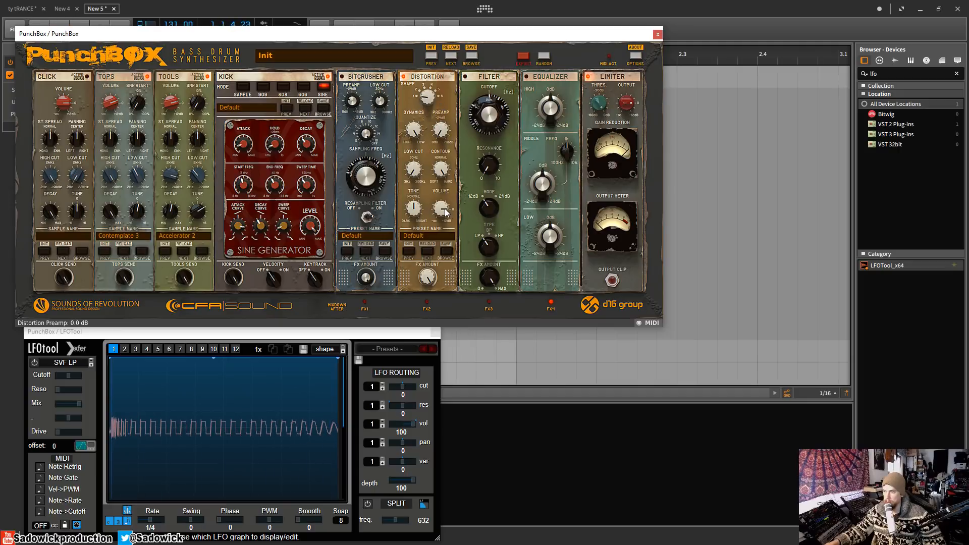
{"action": "left_click_drag", "start_coordinate": [446, 211], "coordinate": [443, 192]}
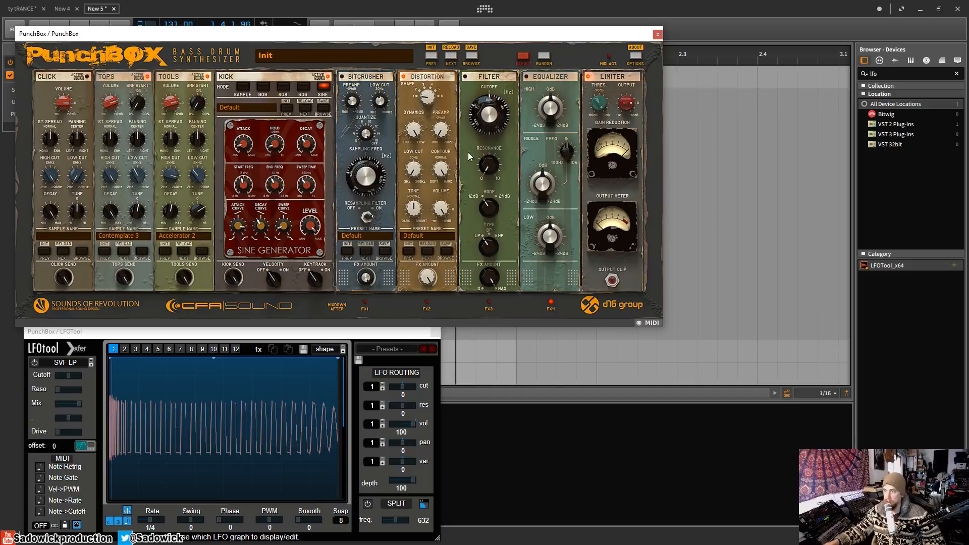
{"action": "left_click_drag", "start_coordinate": [440, 211], "coordinate": [453, 218]}
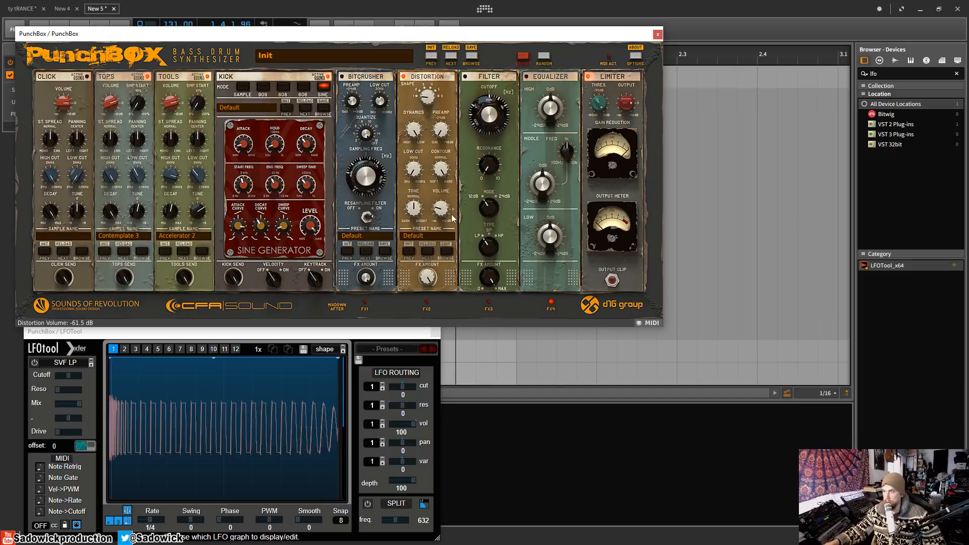
{"action": "left_click", "coordinate": [411, 132]}
{"action": "double_click", "coordinate": [442, 213]}
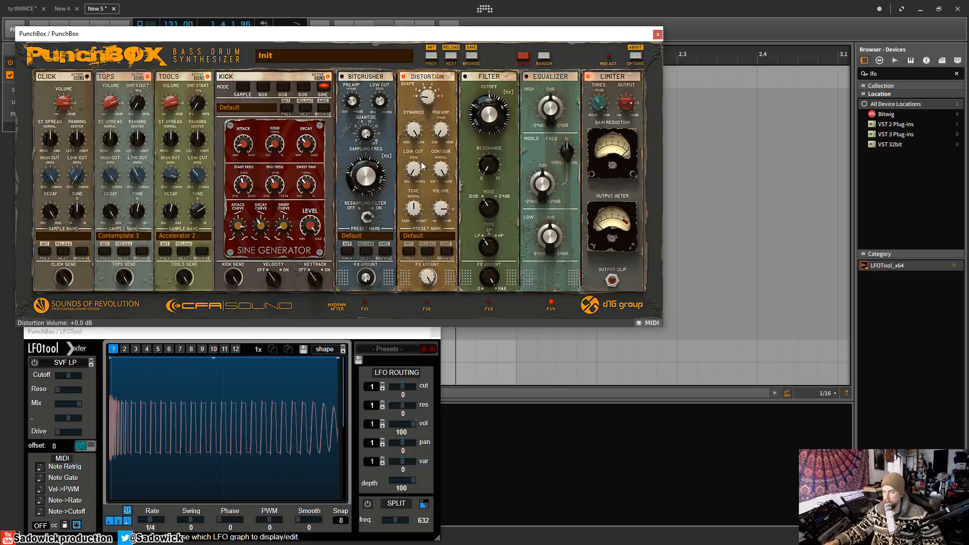
- Compare the Distortion shapes, including Model 2 and Model 5, while adjusting the volume, and return to Model 1
{"action": "left_click", "coordinate": [433, 87]}
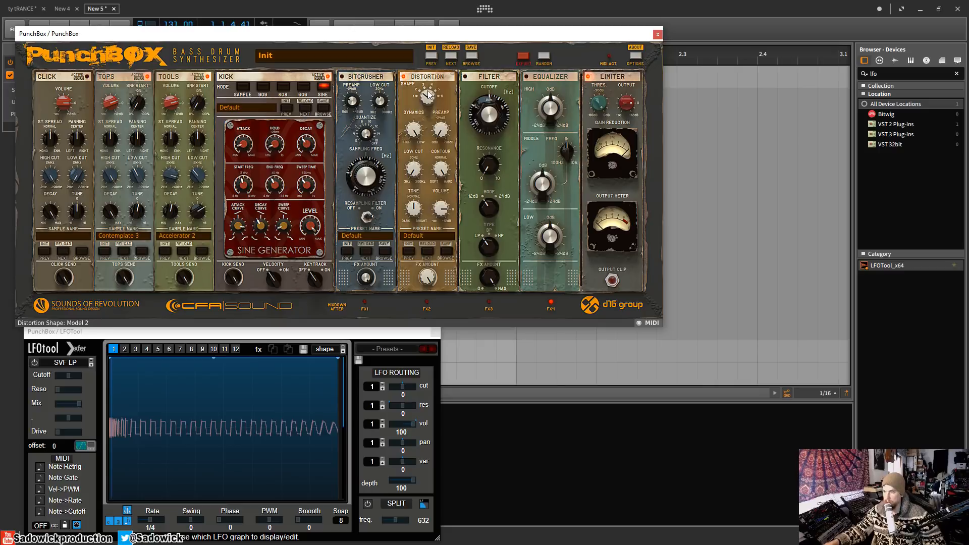
{"action": "left_click_drag", "start_coordinate": [430, 97], "coordinate": [436, 16]}
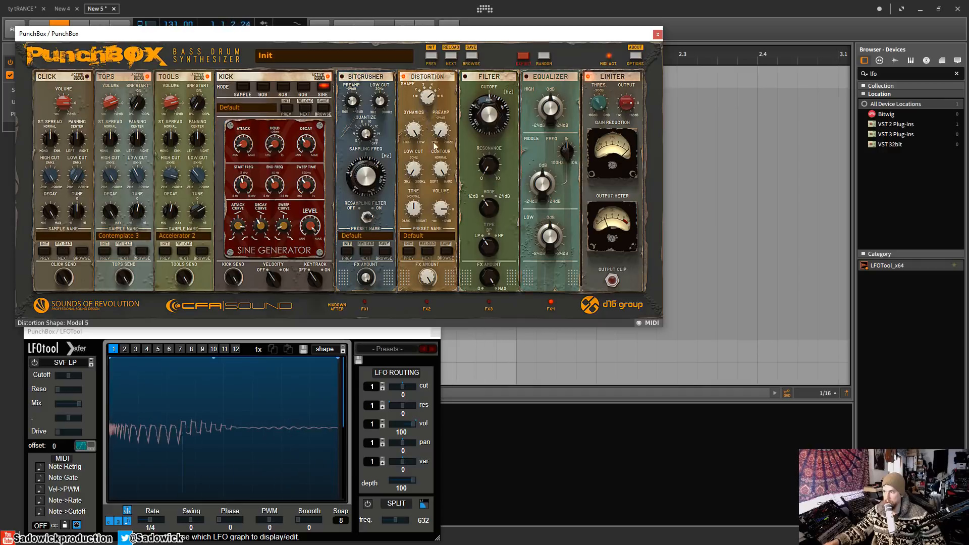
{"action": "left_click_drag", "start_coordinate": [443, 213], "coordinate": [442, 101]}
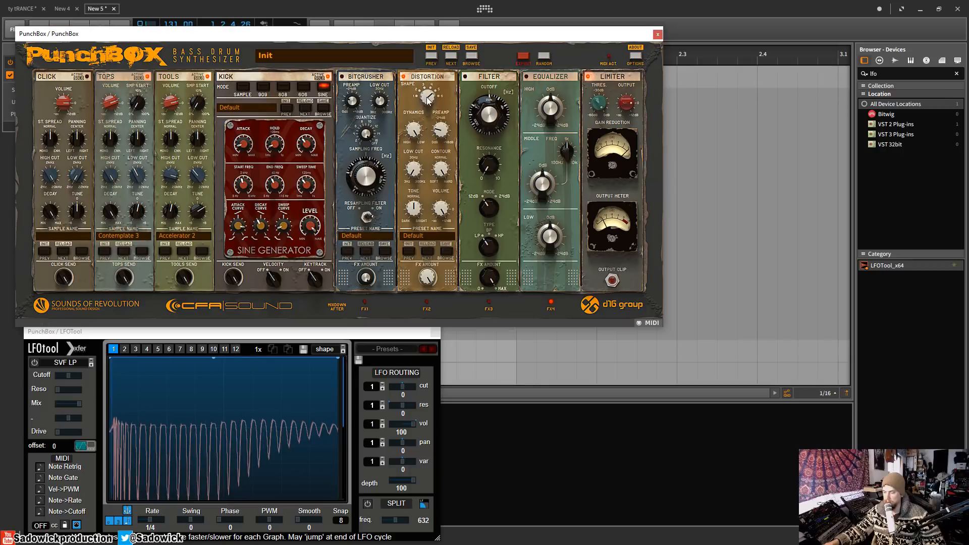
{"action": "left_click_drag", "start_coordinate": [429, 101], "coordinate": [430, 138]}
{"action": "key", "text": "space"}
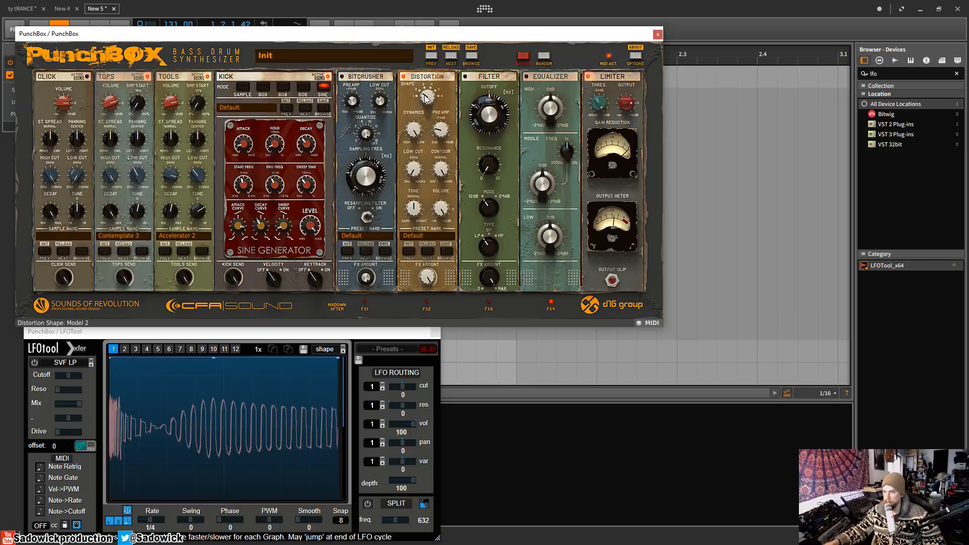
{"action": "left_click_drag", "start_coordinate": [424, 98], "coordinate": [427, 145]}
{"action": "key", "text": "space"}
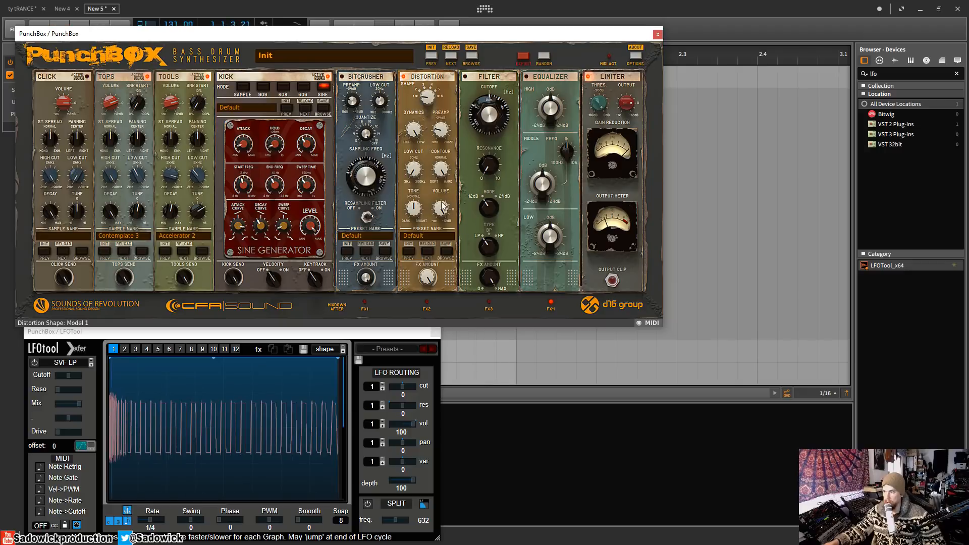
- Lower the Distortion volume and compare dynamics settings of 100% and 73%
{"action": "left_click_drag", "start_coordinate": [441, 204], "coordinate": [440, 239]}
{"action": "left_click_drag", "start_coordinate": [415, 132], "coordinate": [414, 90]}
{"action": "key", "text": "space"}
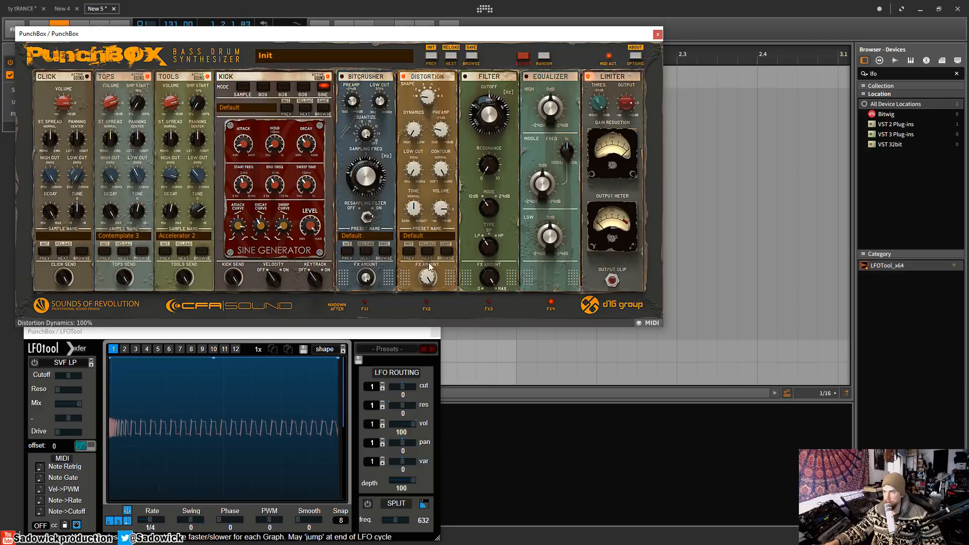
{"action": "left_click_drag", "start_coordinate": [414, 129], "coordinate": [413, 80]}
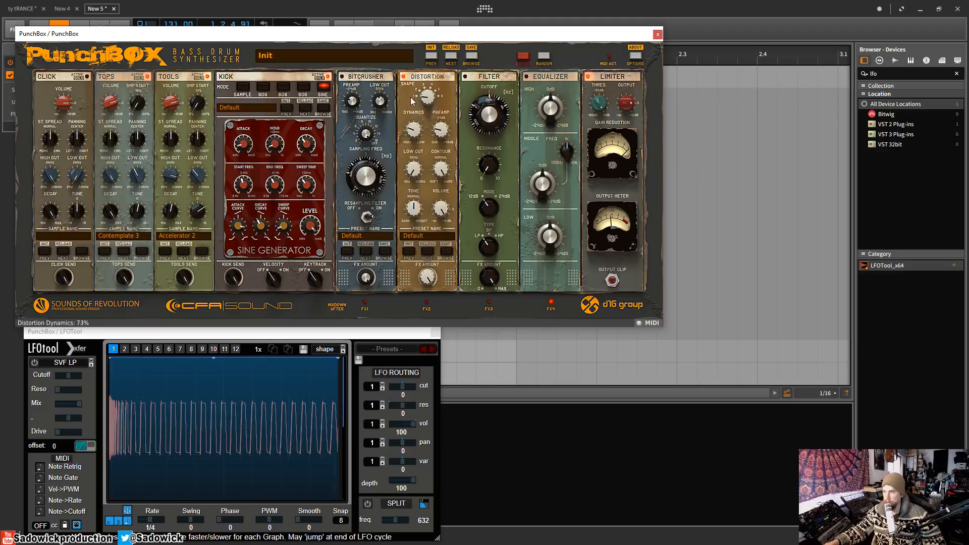
- Set the Distortion contour to normal, readjust its preamp and dynamics, and raise its volume to +8.9 dB
{"action": "mouse_move", "coordinate": [440, 135]}
{"action": "left_mouse_down"}
{"action": "mouse_move", "coordinate": [440, 67]}
{"action": "mouse_move", "coordinate": [443, 128]}
{"action": "left_mouse_up"}
{"action": "mouse_move", "coordinate": [440, 173]}
{"action": "left_mouse_down"}
{"action": "mouse_move", "coordinate": [443, 247]}
{"action": "mouse_move", "coordinate": [446, 167]}
{"action": "left_mouse_up"}
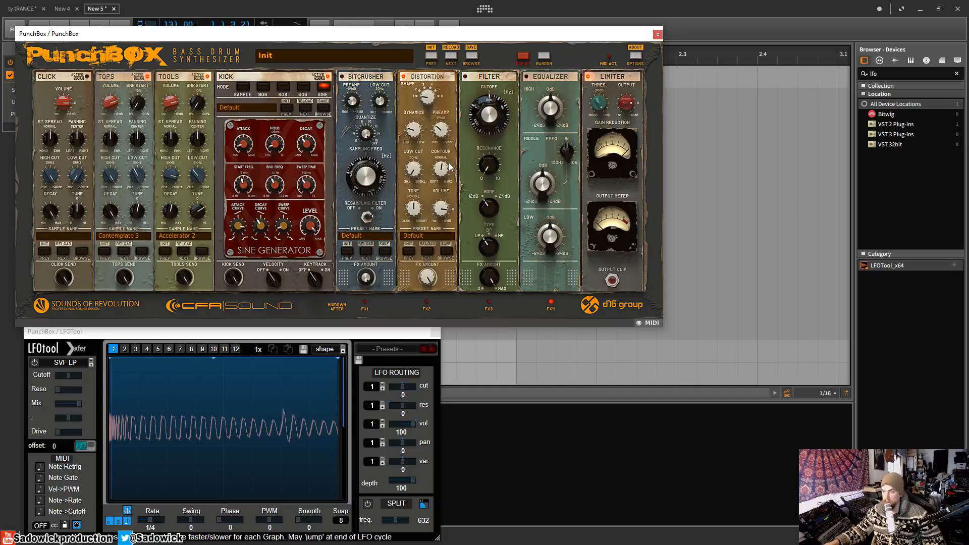
{"action": "left_click_drag", "start_coordinate": [442, 213], "coordinate": [443, 206]}
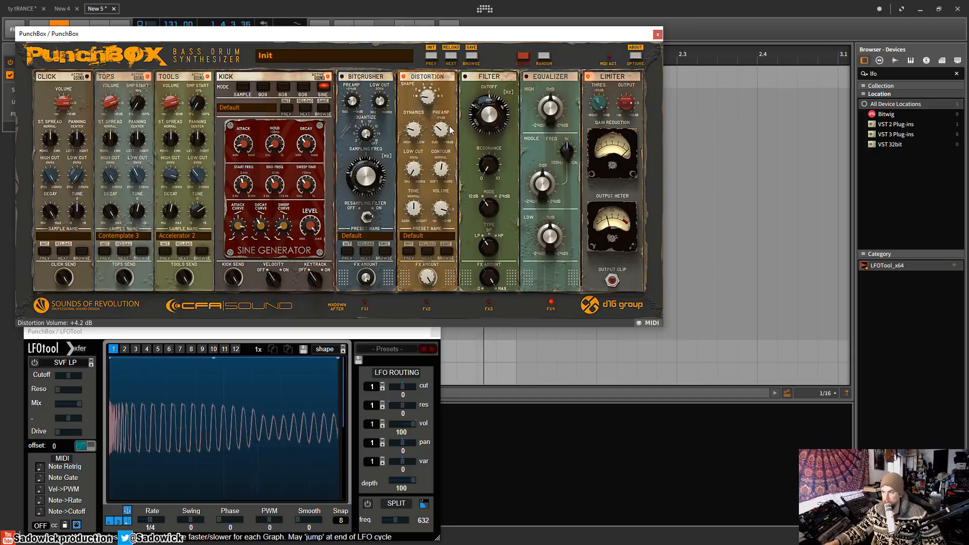
{"action": "left_click_drag", "start_coordinate": [438, 130], "coordinate": [411, 131]}
{"action": "mouse_move", "coordinate": [441, 208]}
{"action": "left_mouse_down"}
{"action": "mouse_move", "coordinate": [443, 259]}
{"action": "mouse_move", "coordinate": [443, 170]}
{"action": "mouse_move", "coordinate": [443, 209]}
{"action": "left_mouse_up"}
- Compare the kick with the Distortion bypassed and active, and reset the Distortion's tone
{"action": "left_click", "coordinate": [404, 76]}
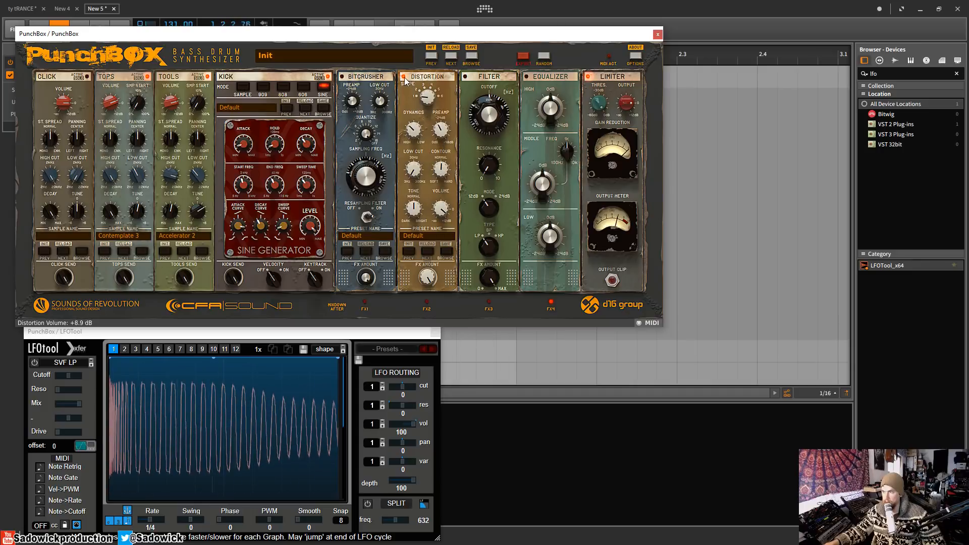
{"action": "left_click", "coordinate": [404, 77]}
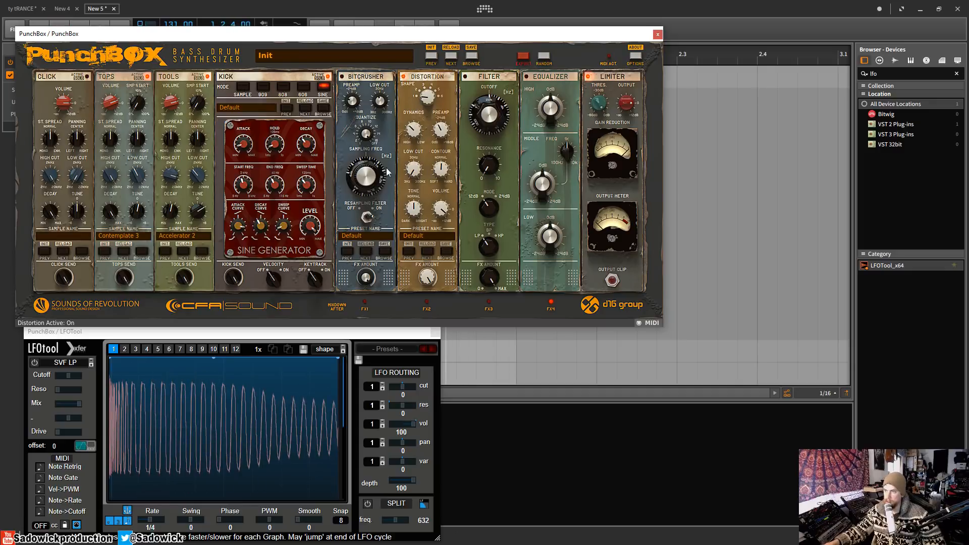
{"action": "mouse_move", "coordinate": [416, 212]}
{"action": "left_mouse_down"}
{"action": "mouse_move", "coordinate": [429, 148]}
{"action": "mouse_move", "coordinate": [415, 212]}
{"action": "left_mouse_up"}
{"action": "double_click", "coordinate": [415, 212]}
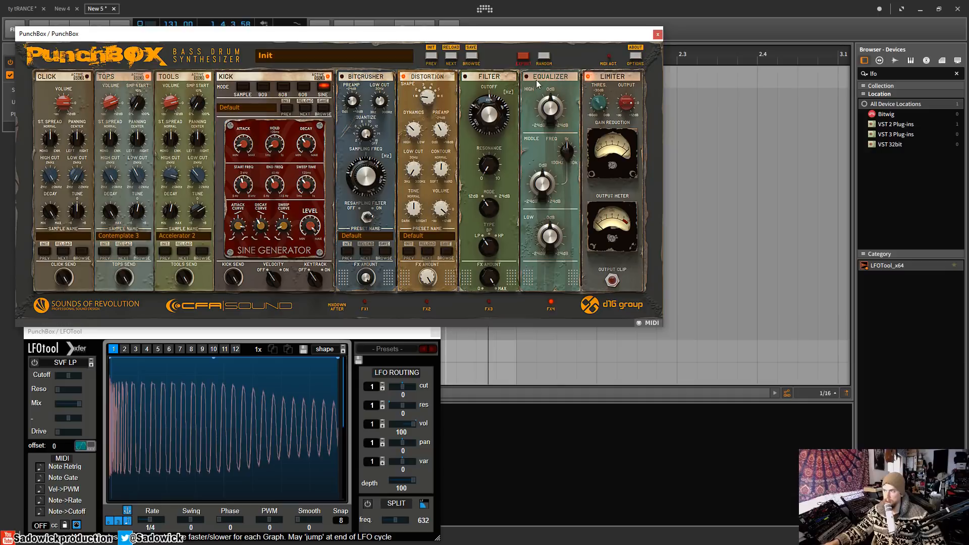
- Move the Equalizer ahead of the Distortion and try its middle frequency and gain plus a low gain of -2.5 dB
{"action": "left_click_drag", "start_coordinate": [574, 281], "coordinate": [452, 280]}
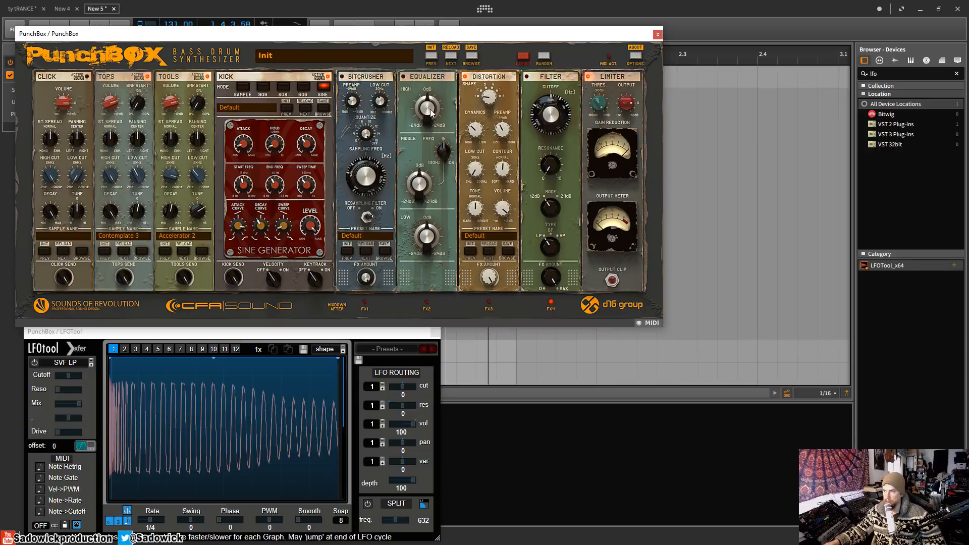
{"action": "left_click_drag", "start_coordinate": [446, 153], "coordinate": [447, 149]}
{"action": "key", "text": "space"}
{"action": "left_click_drag", "start_coordinate": [424, 183], "coordinate": [426, 240]}
{"action": "double_click", "coordinate": [423, 193]}
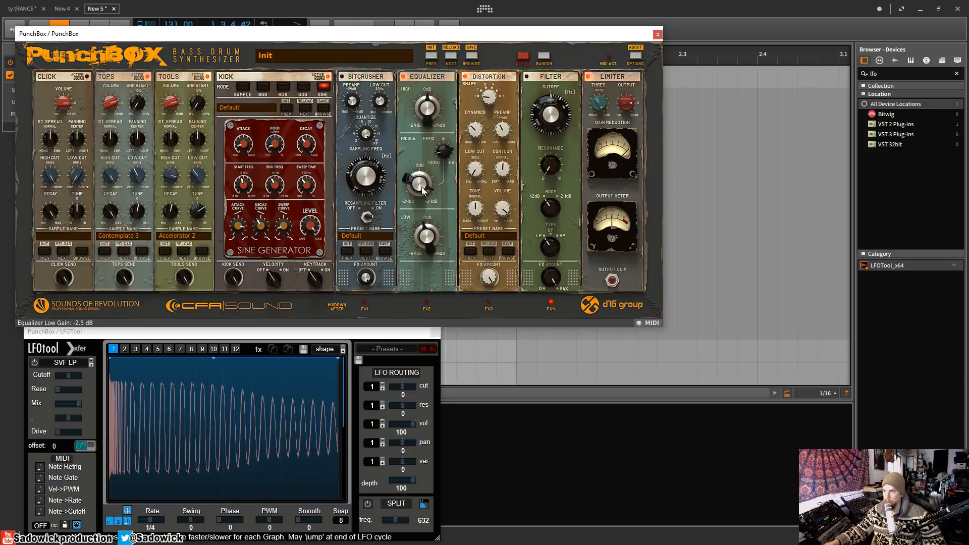
- Deactivate the Equalizer and reorder the effects chain so the Distortion follows the Filter
{"action": "left_click", "coordinate": [404, 76]}
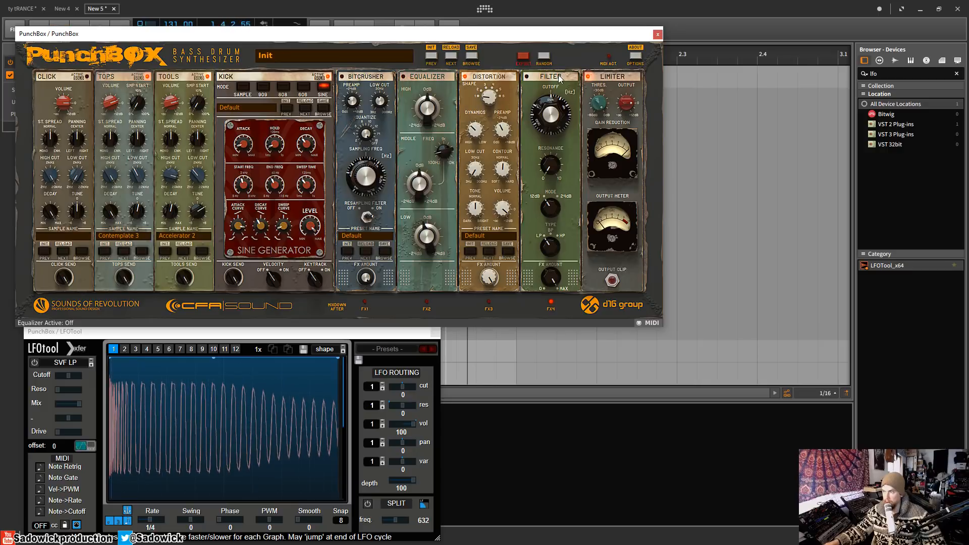
{"action": "left_click_drag", "start_coordinate": [502, 77], "coordinate": [550, 77]}
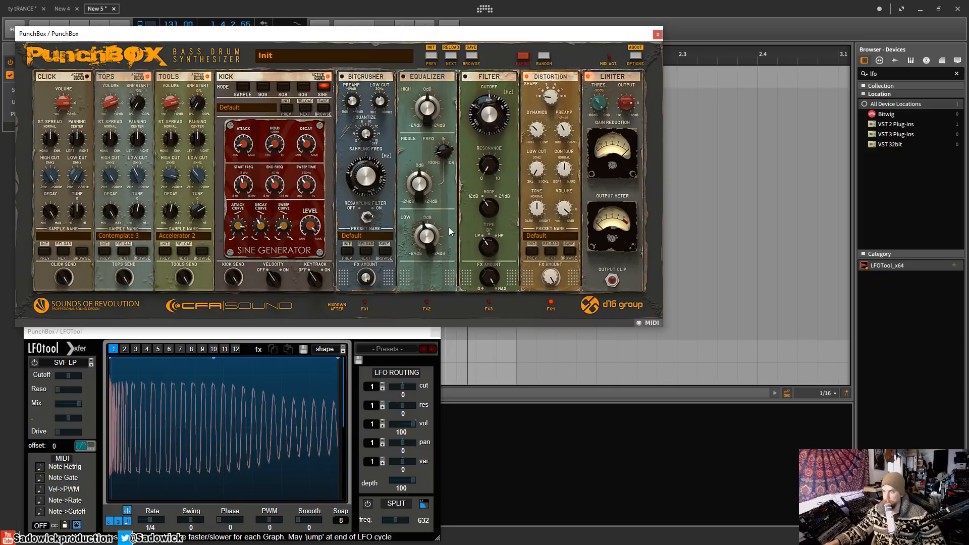
- Try different Filter cutoff and slope mode settings, and start playback of the kick
{"action": "left_click_drag", "start_coordinate": [502, 132], "coordinate": [475, 152]}
{"action": "left_click_drag", "start_coordinate": [482, 110], "coordinate": [486, 81]}
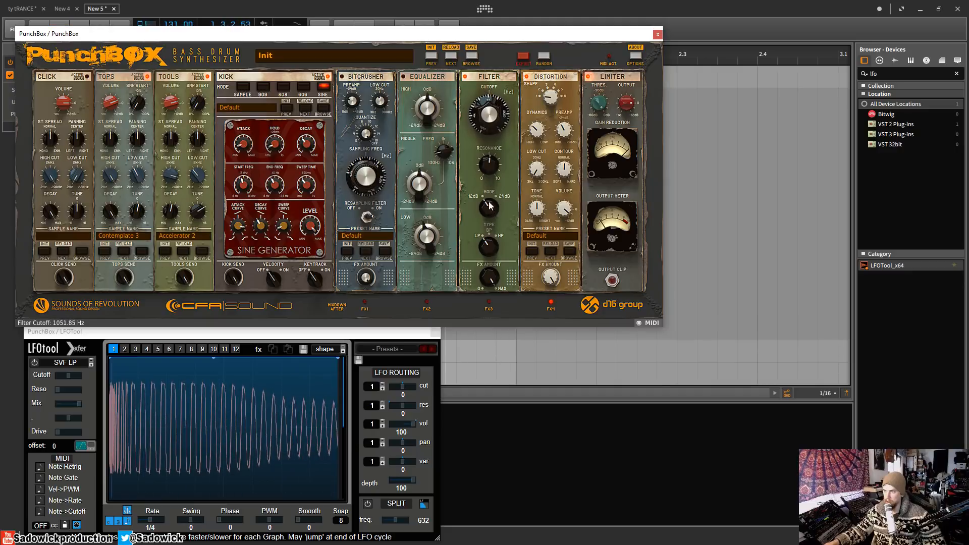
{"action": "left_click_drag", "start_coordinate": [490, 205], "coordinate": [498, 188]}
{"action": "key", "text": "space"}
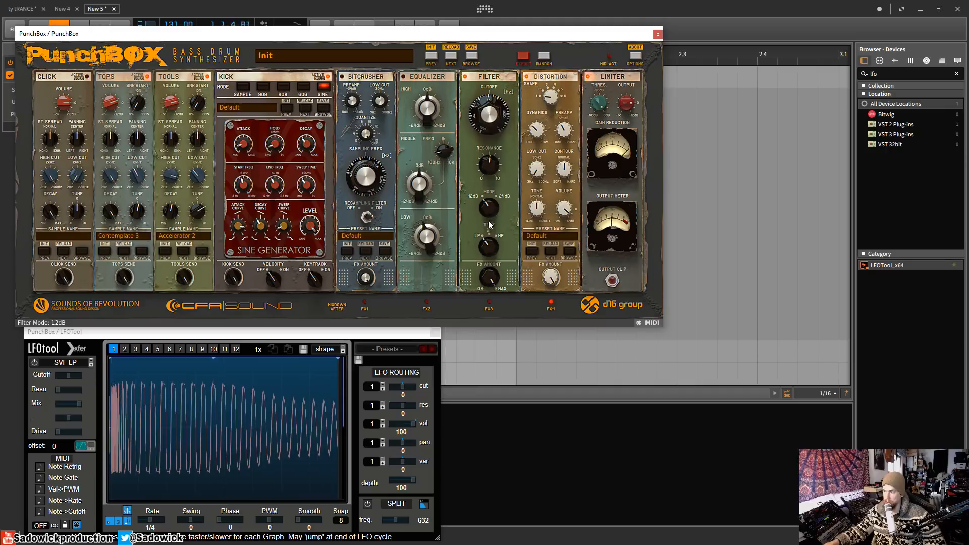
- Audition Distortion shapes Model 4 and Model 2 while readjusting the Filter cutoff and setting its resonance to 76%
{"action": "left_click_drag", "start_coordinate": [548, 103], "coordinate": [559, 51]}
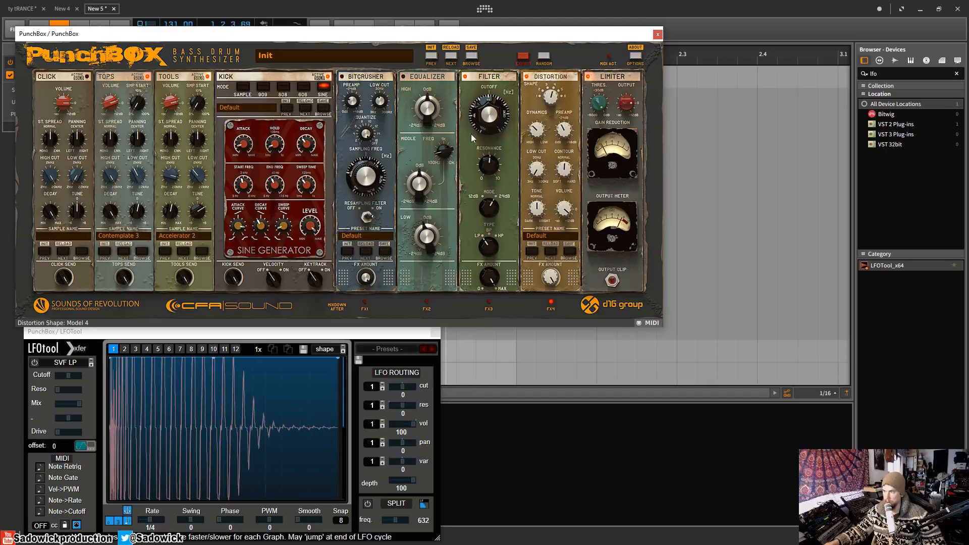
{"action": "left_click_drag", "start_coordinate": [487, 114], "coordinate": [485, 137]}
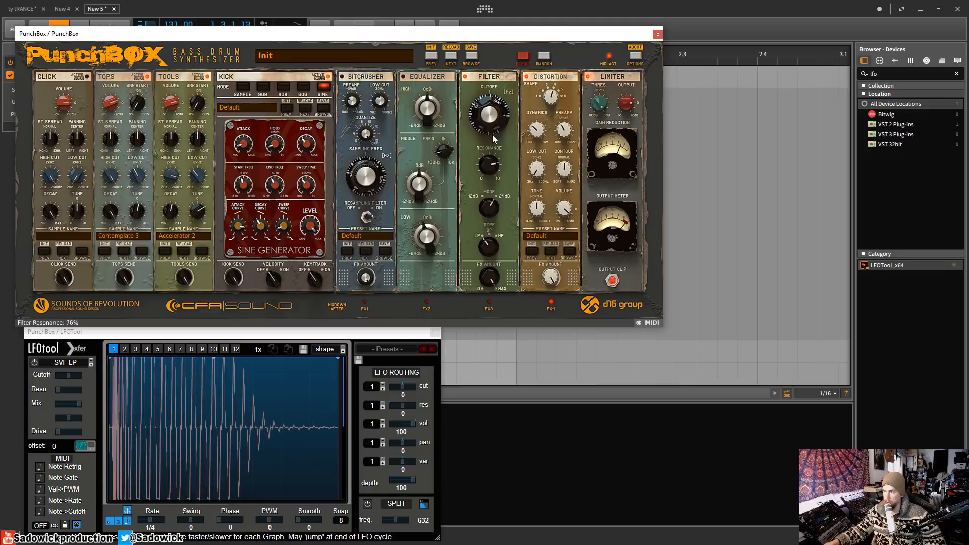
{"action": "left_click_drag", "start_coordinate": [554, 101], "coordinate": [557, 129]}
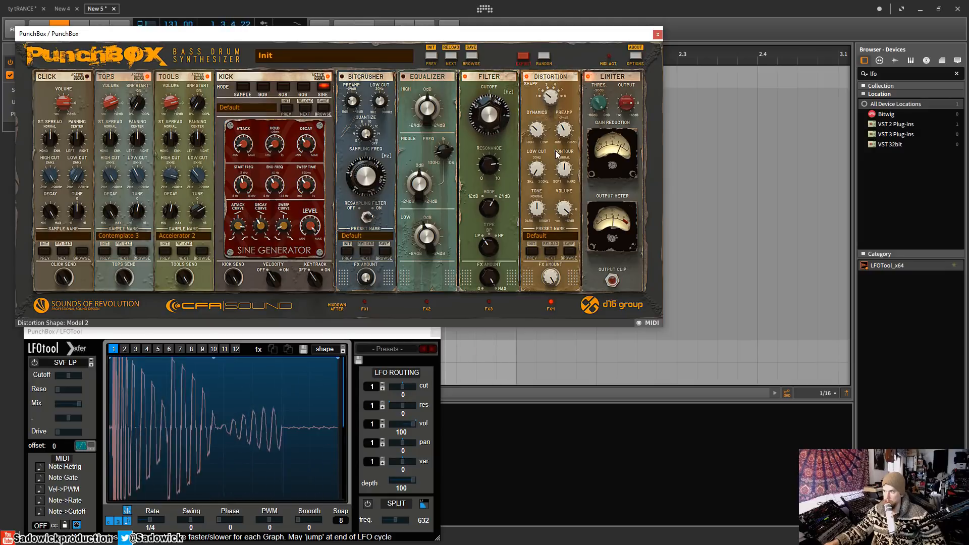
- Sweep the Filter cutoff to hear its effect, set the resonance to 43%, and toggle playback
{"action": "mouse_move", "coordinate": [491, 114]}
{"action": "left_mouse_down"}
{"action": "mouse_move", "coordinate": [493, 103]}
{"action": "mouse_move", "coordinate": [494, 141]}
{"action": "mouse_move", "coordinate": [494, 96]}
{"action": "left_mouse_up"}
{"action": "left_click_drag", "start_coordinate": [497, 170], "coordinate": [497, 215]}
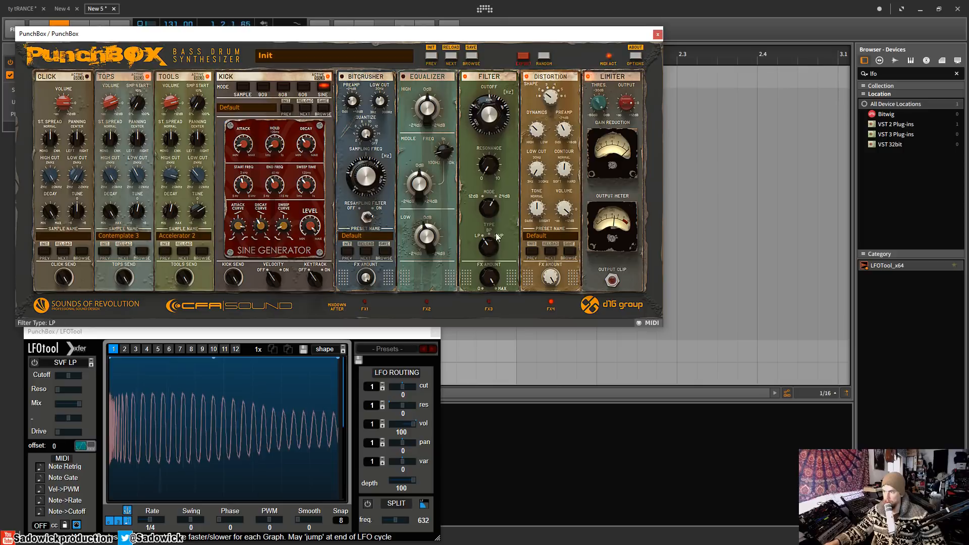
{"action": "left_click_drag", "start_coordinate": [493, 91], "coordinate": [485, 171]}
{"action": "scroll", "coordinate": [492, 115], "scroll_direction": "down", "scroll_amount": 2}
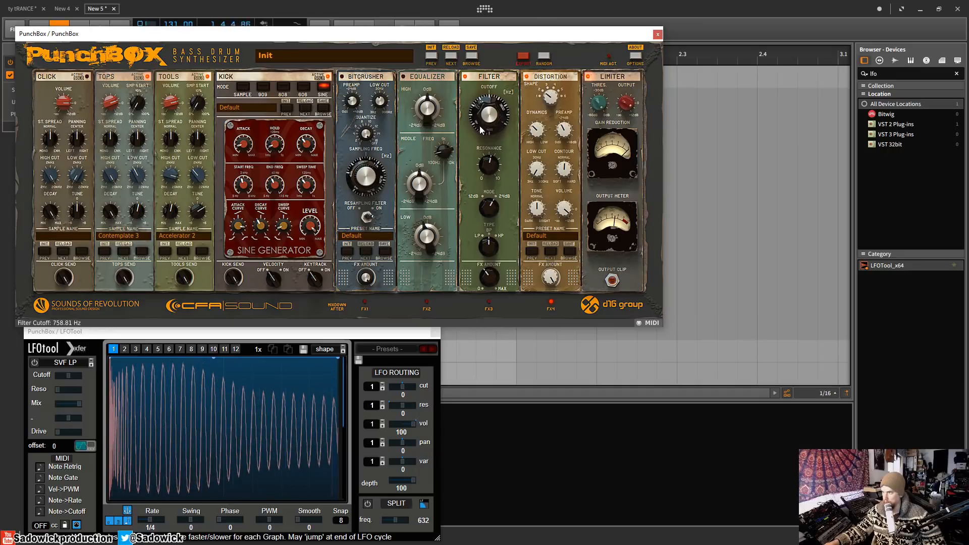
{"action": "left_click_drag", "start_coordinate": [481, 131], "coordinate": [486, 118]}
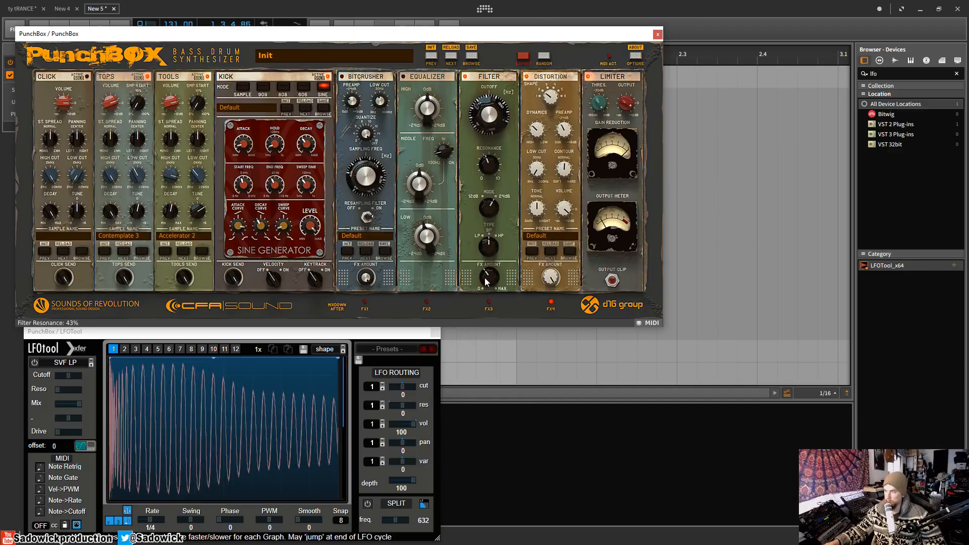
{"action": "key", "text": "space"}
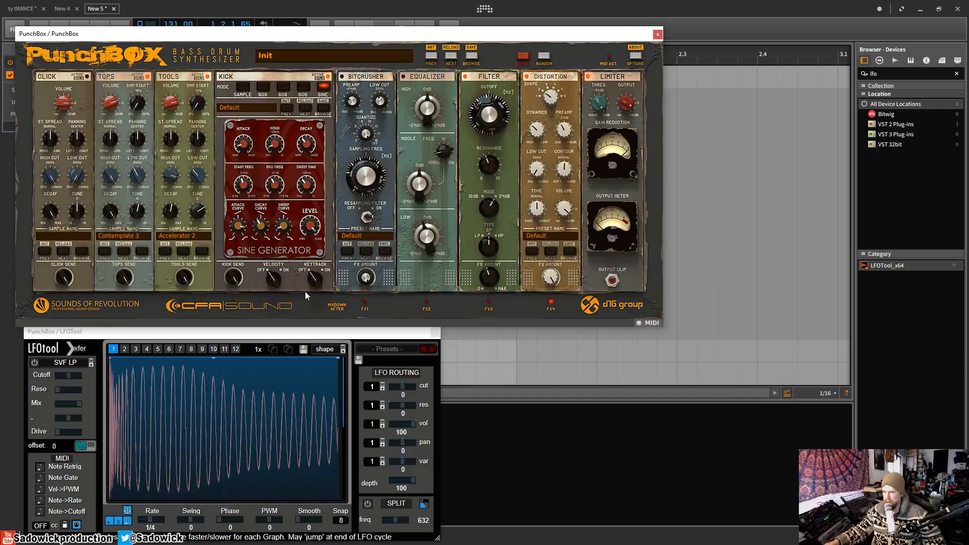
- Move the LFOTool window up slightly and readjust the kick's decay, the Distortion preamp and the Tops volume
{"action": "mouse_move", "coordinate": [299, 335]}
{"action": "left_mouse_down"}
{"action": "mouse_move", "coordinate": [301, 314]}
{"action": "mouse_move", "coordinate": [291, 318]}
{"action": "left_mouse_up"}
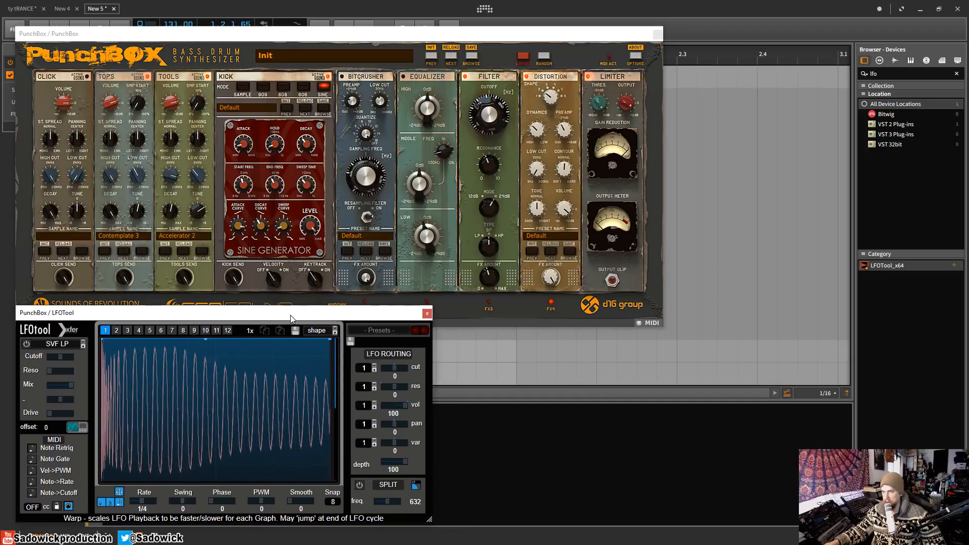
{"action": "left_click", "coordinate": [309, 155]}
{"action": "left_click_drag", "start_coordinate": [309, 161], "coordinate": [309, 150]}
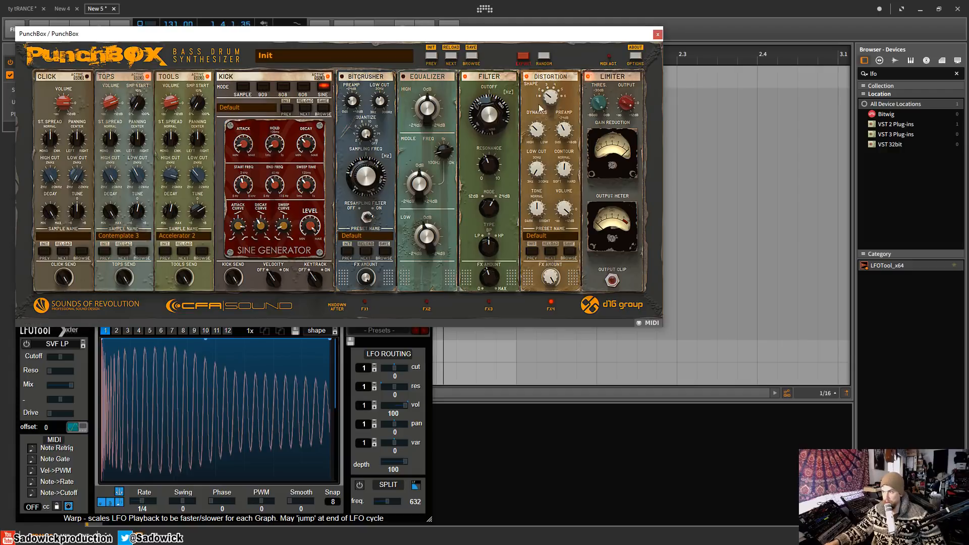
{"action": "left_click_drag", "start_coordinate": [568, 135], "coordinate": [566, 133]}
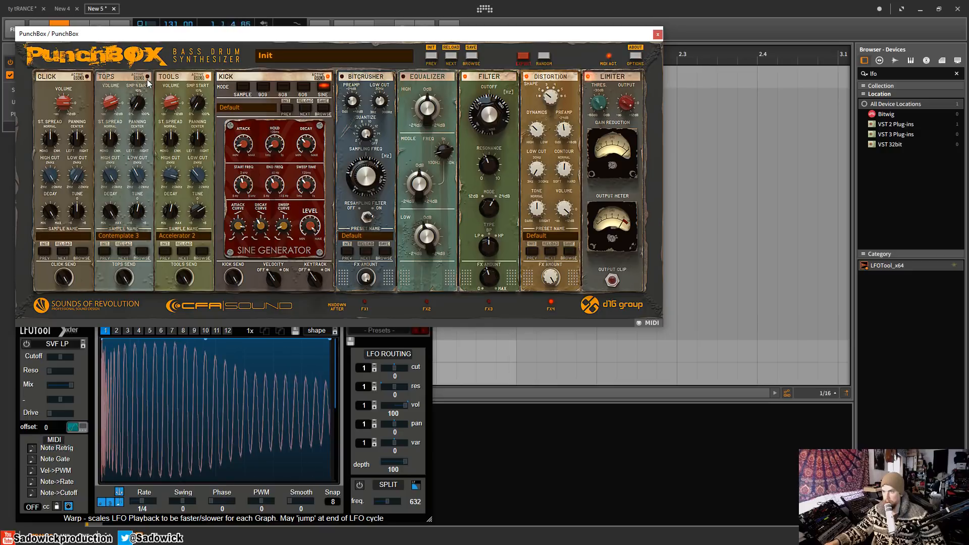
{"action": "left_click_drag", "start_coordinate": [119, 101], "coordinate": [109, 117]}
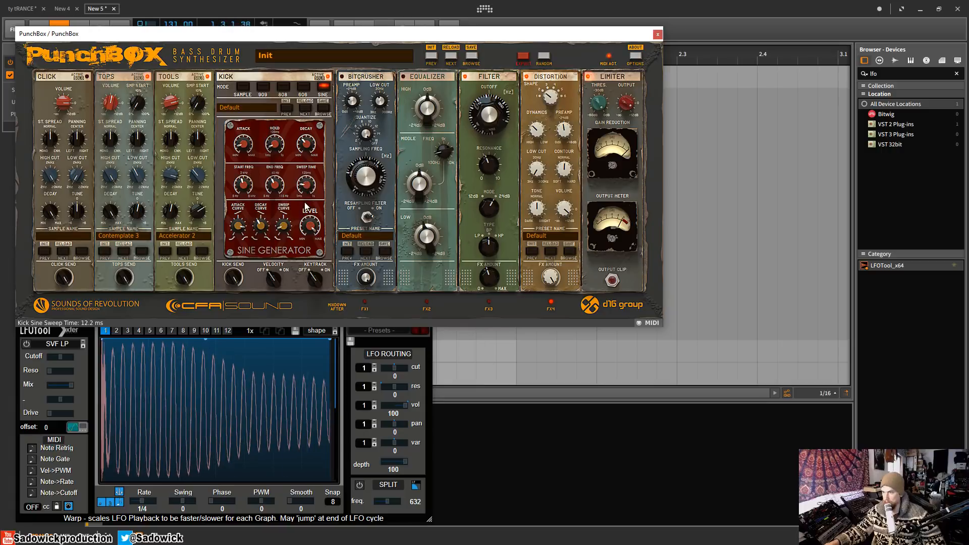
- Set the sine kick's sweep curve to -76% concave, decay curve to -21% concave and sweep time to 79.3 ms
{"action": "mouse_move", "coordinate": [305, 202]}
{"action": "left_mouse_down"}
{"action": "mouse_move", "coordinate": [306, 178]}
{"action": "mouse_move", "coordinate": [305, 188]}
{"action": "left_mouse_up"}
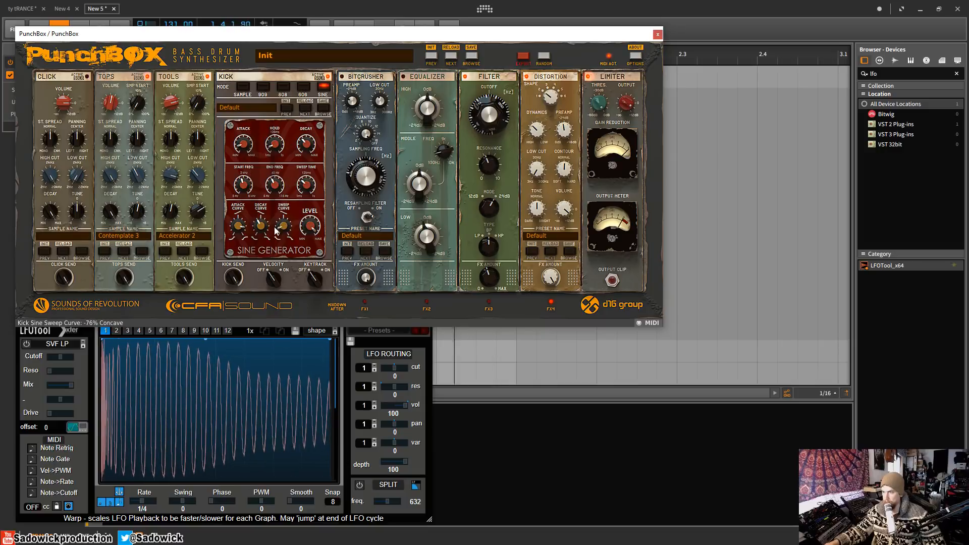
{"action": "left_click_drag", "start_coordinate": [260, 239], "coordinate": [258, 201]}
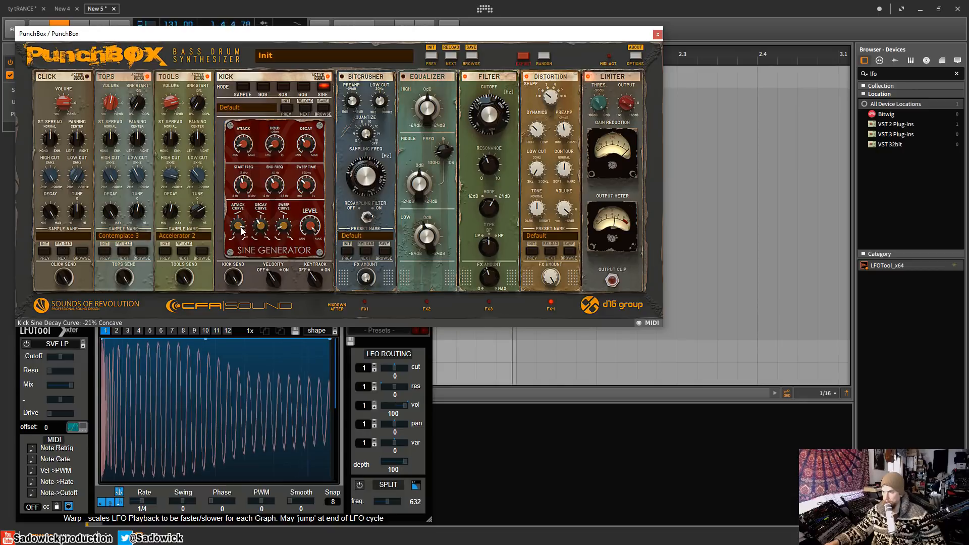
{"action": "left_click_drag", "start_coordinate": [234, 263], "coordinate": [236, 222]}
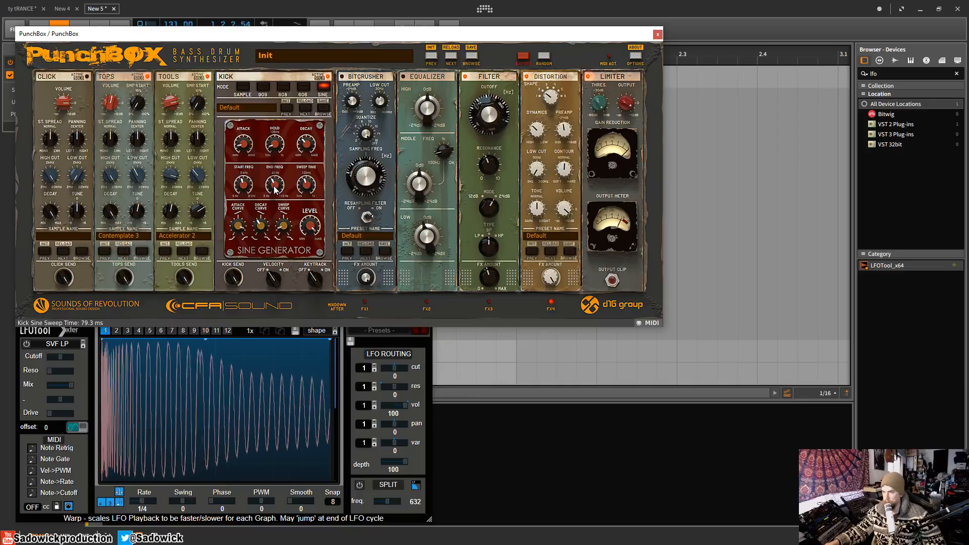
- Set the sine kick's start frequency to 1581.10 Hz, attack to 172.16 ms and decay to 259.72 ms
{"action": "left_click_drag", "start_coordinate": [273, 188], "coordinate": [247, 188]}
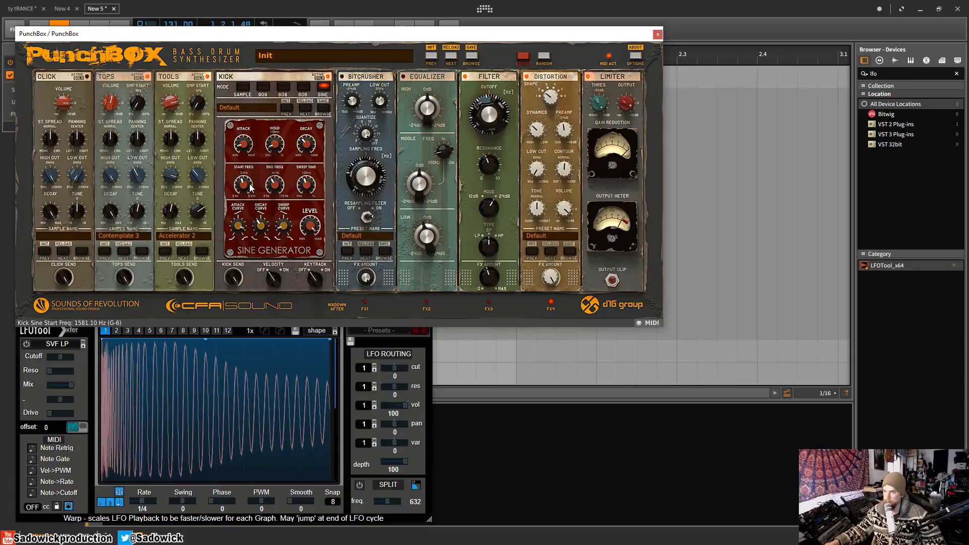
{"action": "left_click_drag", "start_coordinate": [244, 143], "coordinate": [244, 154]}
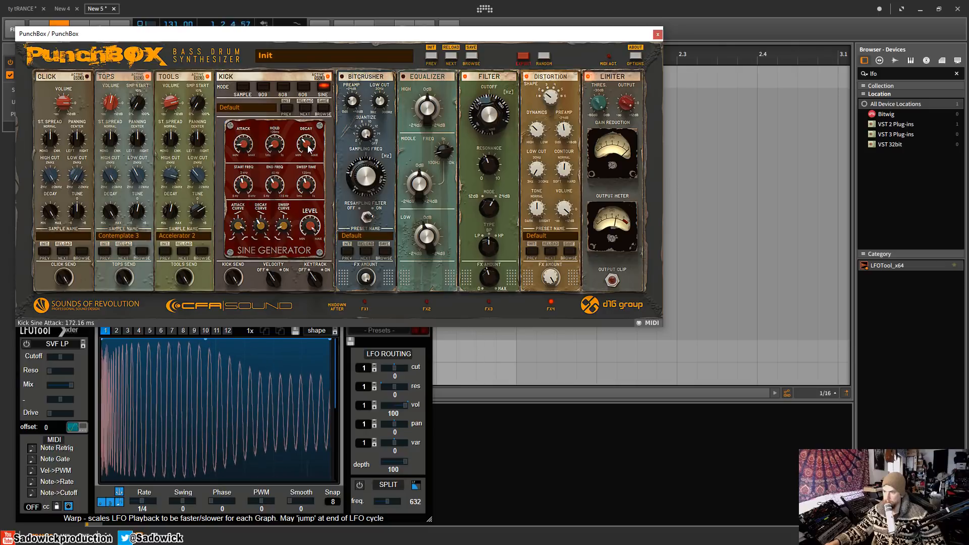
{"action": "left_click_drag", "start_coordinate": [306, 145], "coordinate": [309, 162]}
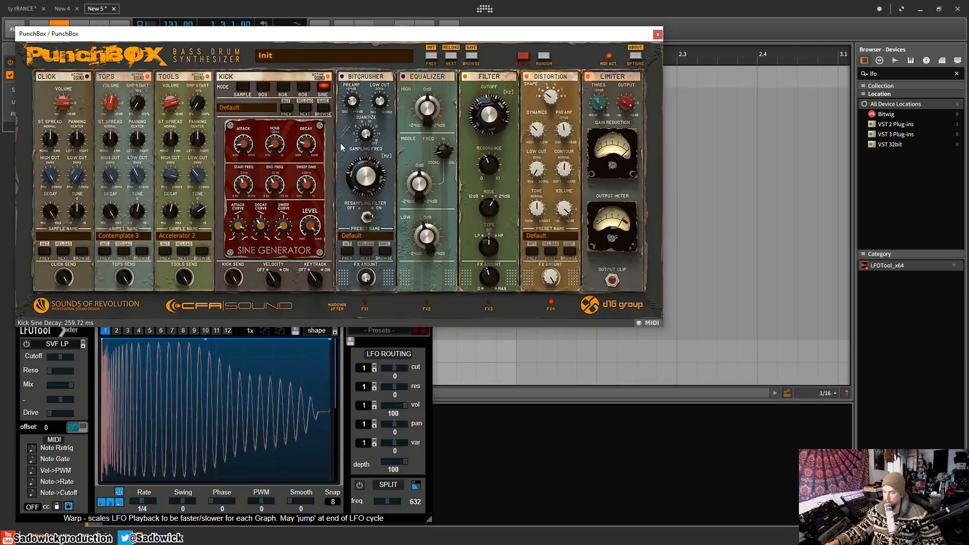
- Set the Distortion preamp to 12.8 dB, reduce its FX amount, and readjust the Filter cutoff and Tops volume
{"action": "mouse_move", "coordinate": [566, 132]}
{"action": "left_mouse_down"}
{"action": "mouse_move", "coordinate": [566, 150]}
{"action": "mouse_move", "coordinate": [568, 126]}
{"action": "left_mouse_up"}
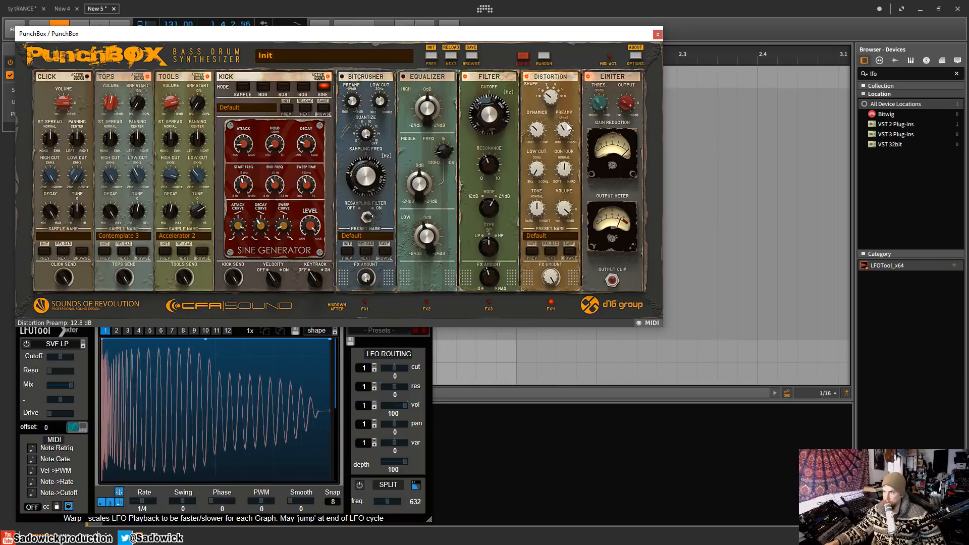
{"action": "mouse_move", "coordinate": [553, 278]}
{"action": "left_mouse_down"}
{"action": "mouse_move", "coordinate": [553, 314]}
{"action": "mouse_move", "coordinate": [551, 279]}
{"action": "left_mouse_up"}
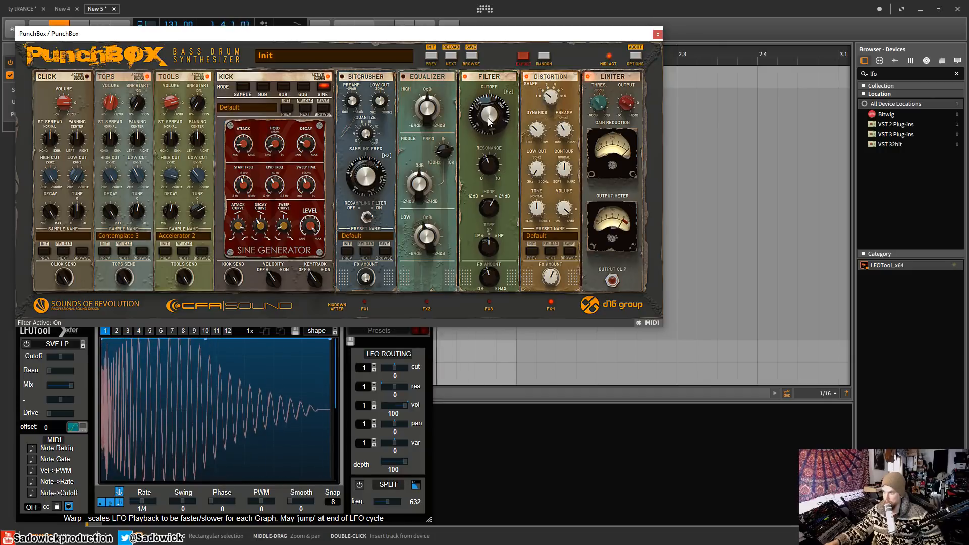
{"action": "mouse_move", "coordinate": [488, 119]}
{"action": "left_mouse_down"}
{"action": "mouse_move", "coordinate": [490, 136]}
{"action": "mouse_move", "coordinate": [482, 122]}
{"action": "left_mouse_up"}
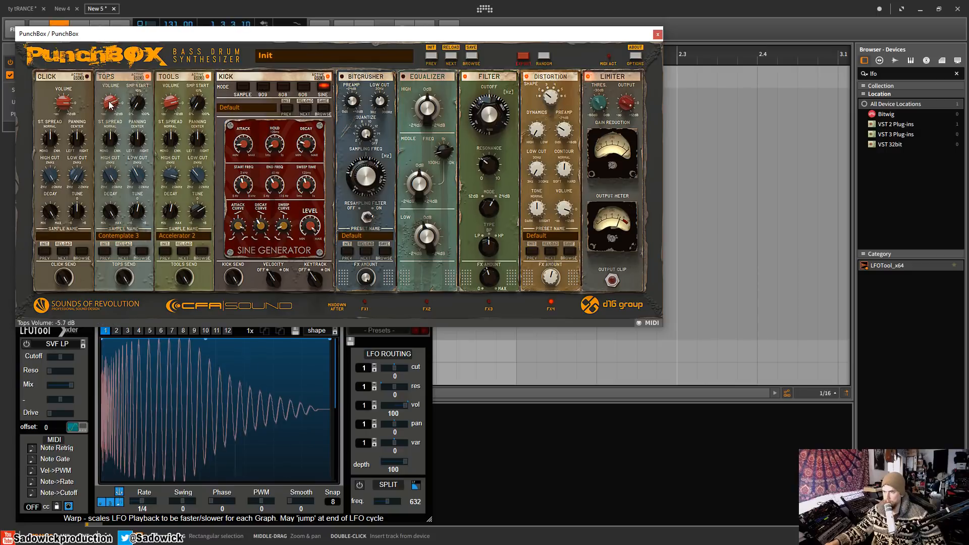
{"action": "left_click_drag", "start_coordinate": [110, 103], "coordinate": [109, 110]}
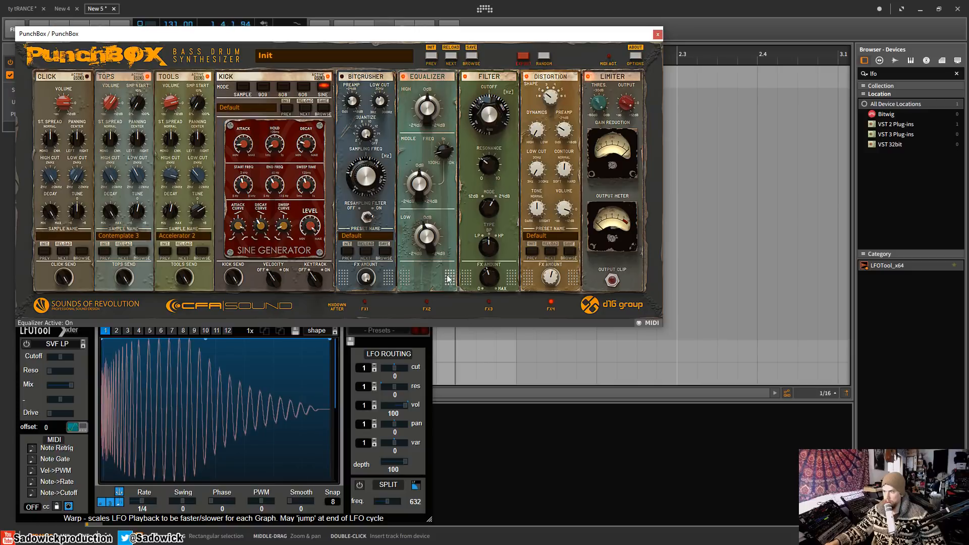
- Move the Equalizer to the end of the effects chain with high +3.8 dB, mid +2.1 dB and low +1.9 dB gain
{"action": "left_click_drag", "start_coordinate": [447, 278], "coordinate": [538, 158]}
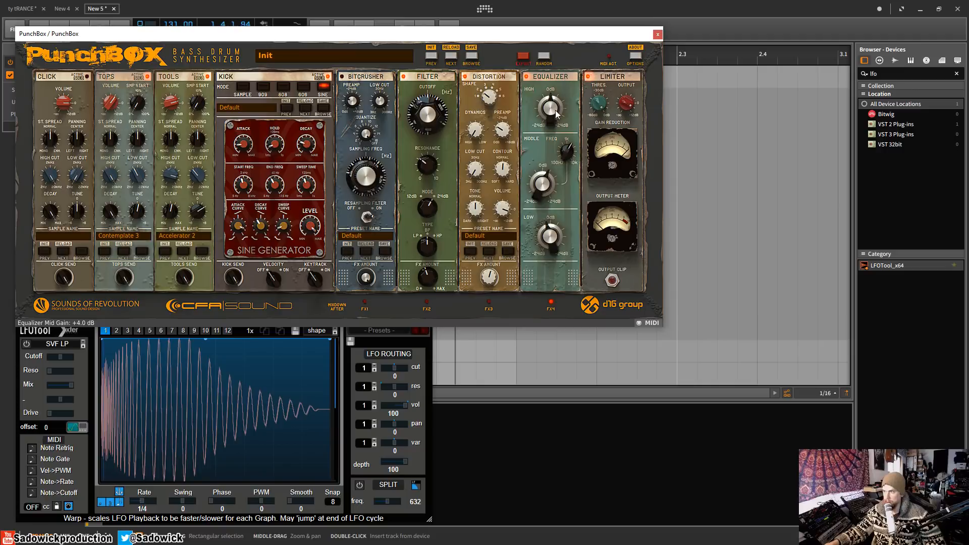
{"action": "left_click_drag", "start_coordinate": [551, 120], "coordinate": [549, 112]}
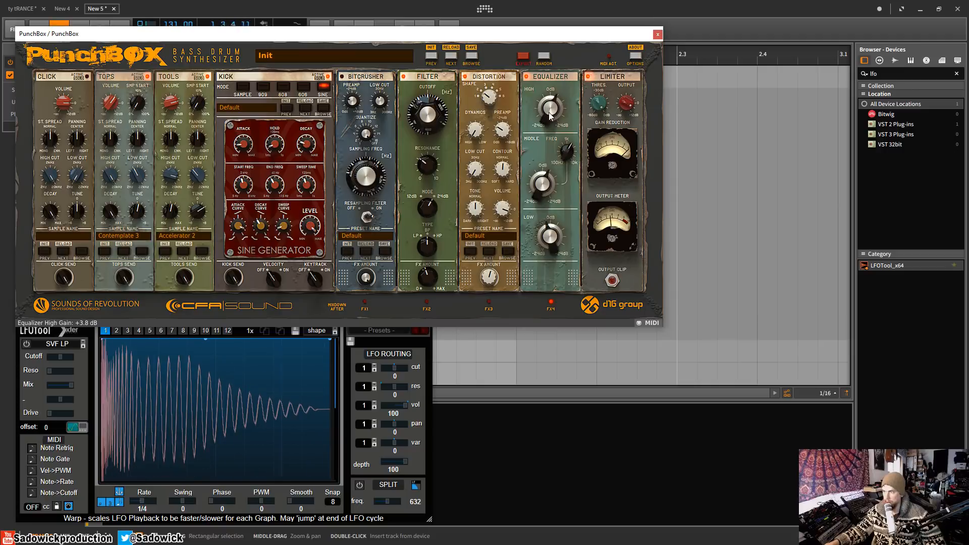
{"action": "left_click_drag", "start_coordinate": [546, 183], "coordinate": [571, 138]}
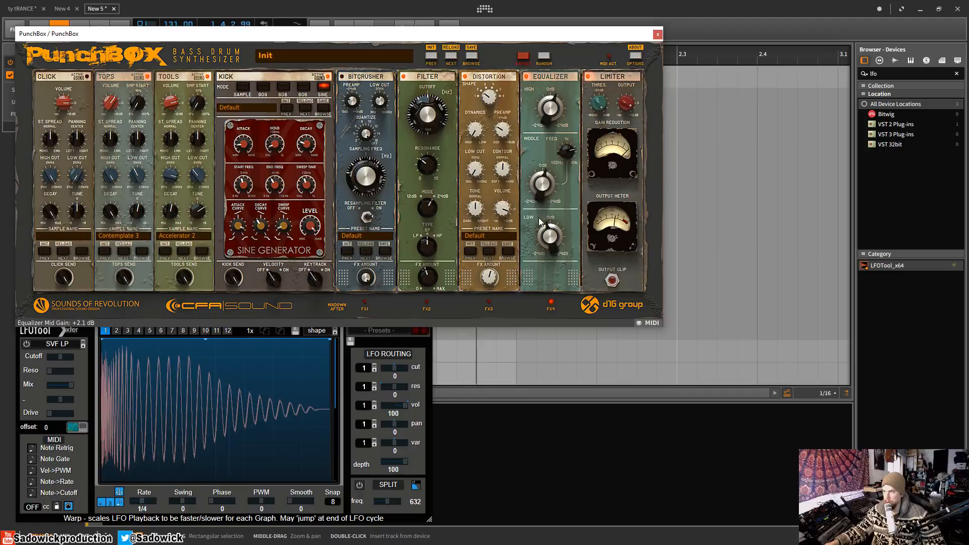
{"action": "left_click_drag", "start_coordinate": [553, 241], "coordinate": [556, 233]}
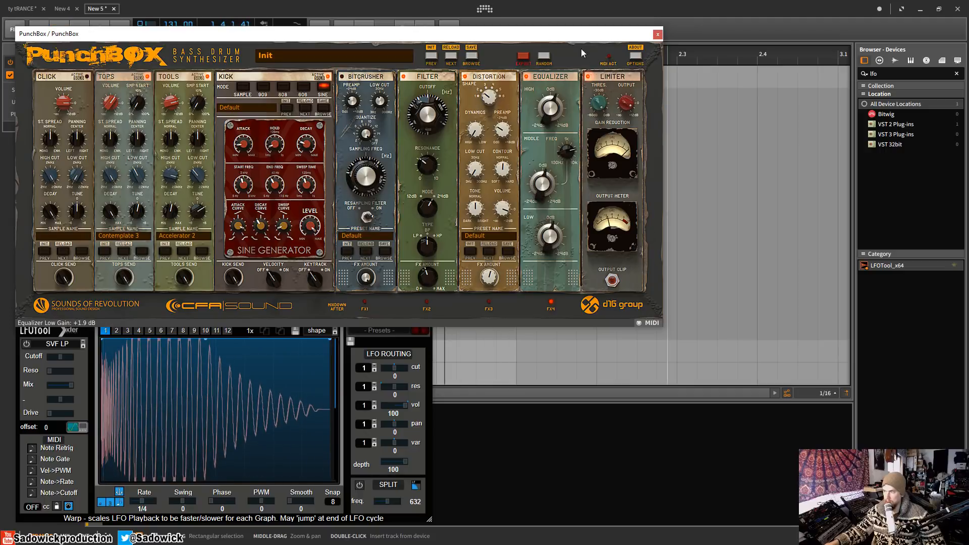
- Export the kick at 44.1 kHz, 16-bit onto a new audio track at bar 2 of the arranger, and enlarge that track
{"action": "left_click_drag", "start_coordinate": [597, 105], "coordinate": [618, 22]}
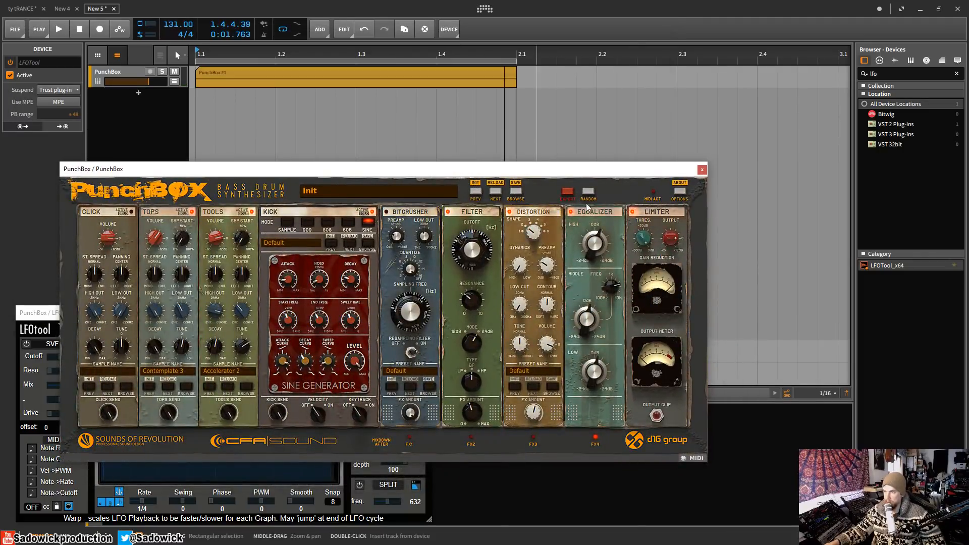
{"action": "left_click", "coordinate": [568, 194]}
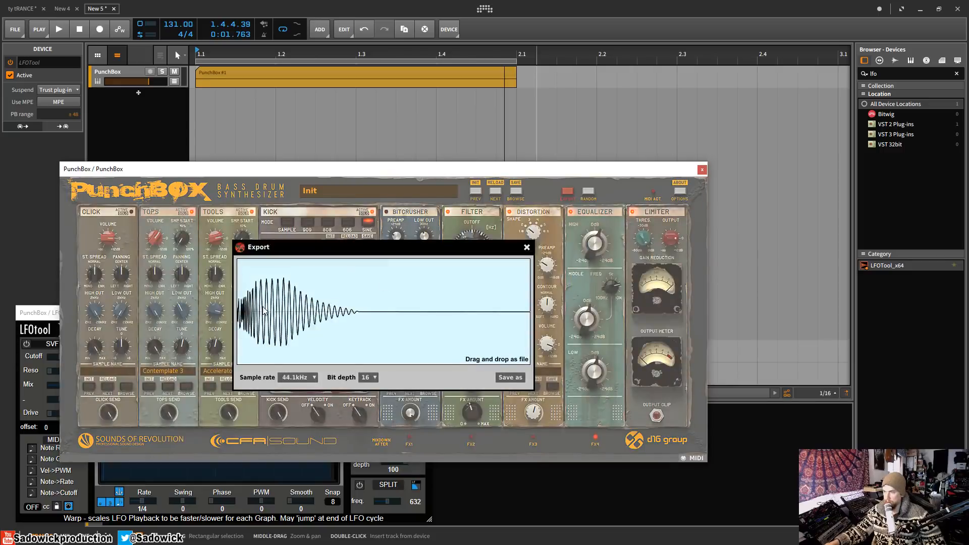
{"action": "left_click_drag", "start_coordinate": [268, 314], "coordinate": [573, 98]}
{"action": "left_click_drag", "start_coordinate": [165, 111], "coordinate": [163, 170]}
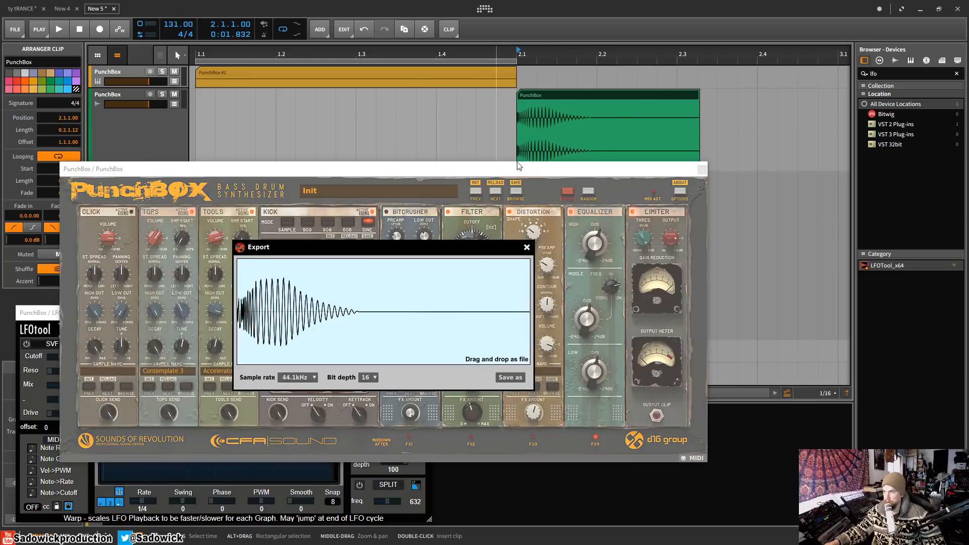
{"action": "left_click", "coordinate": [526, 247]}
{"action": "left_click_drag", "start_coordinate": [492, 171], "coordinate": [506, 201]}
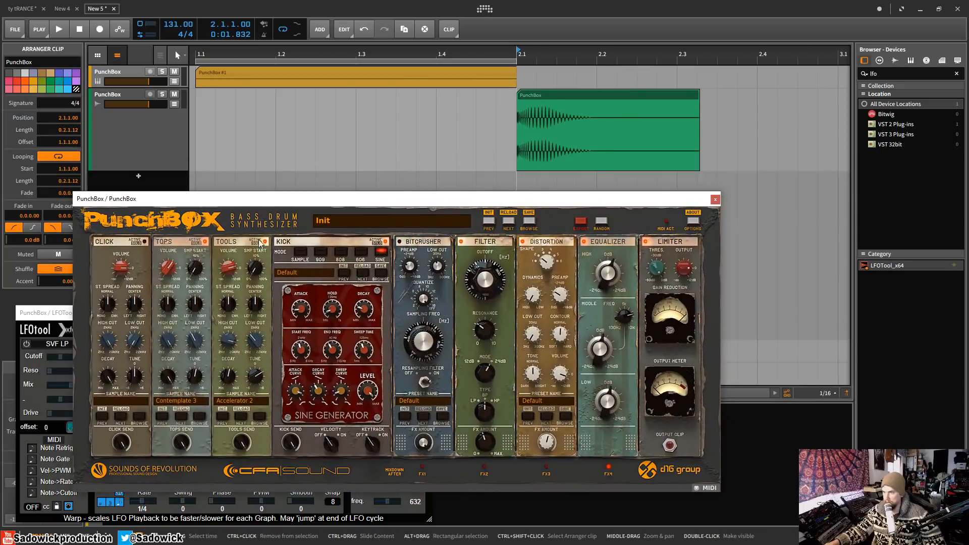
- Initialize the preset with the kick in Sample mode and open the kick sample browser
{"action": "left_click", "coordinate": [301, 252]}
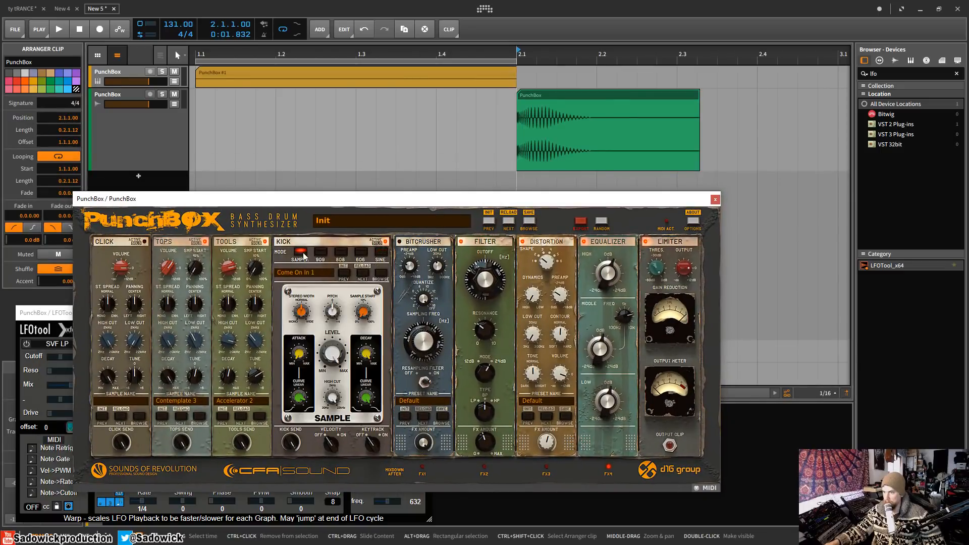
{"action": "left_click", "coordinate": [488, 224]}
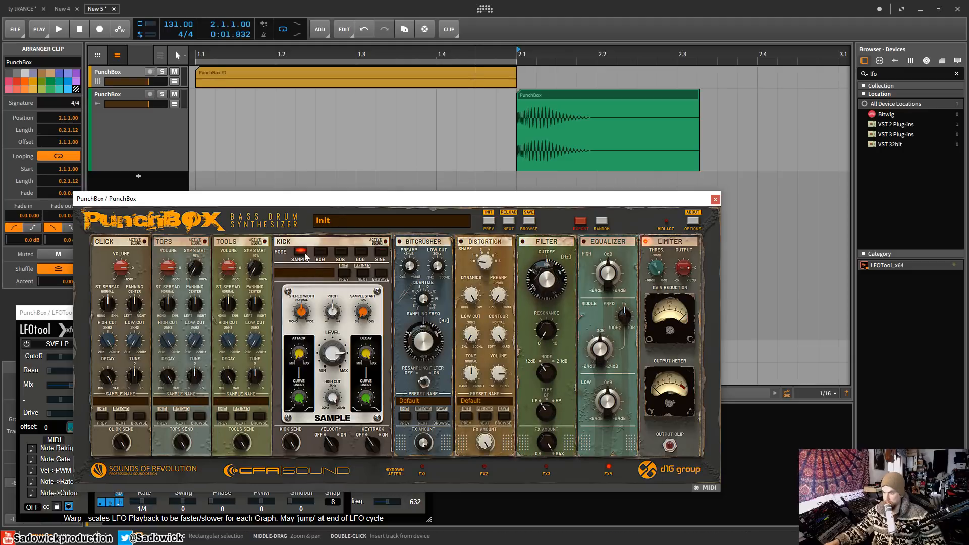
{"action": "left_click", "coordinate": [317, 274]}
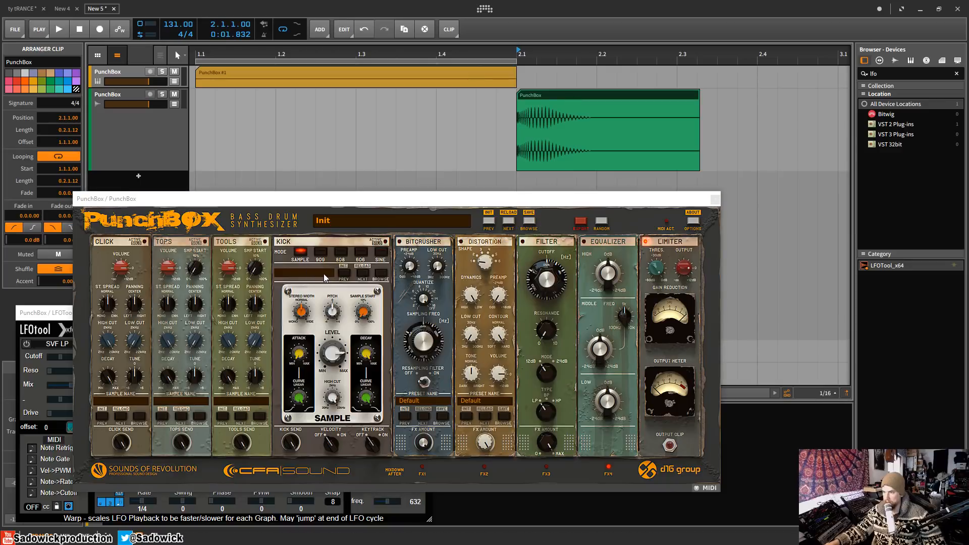
{"action": "left_click", "coordinate": [384, 274]}
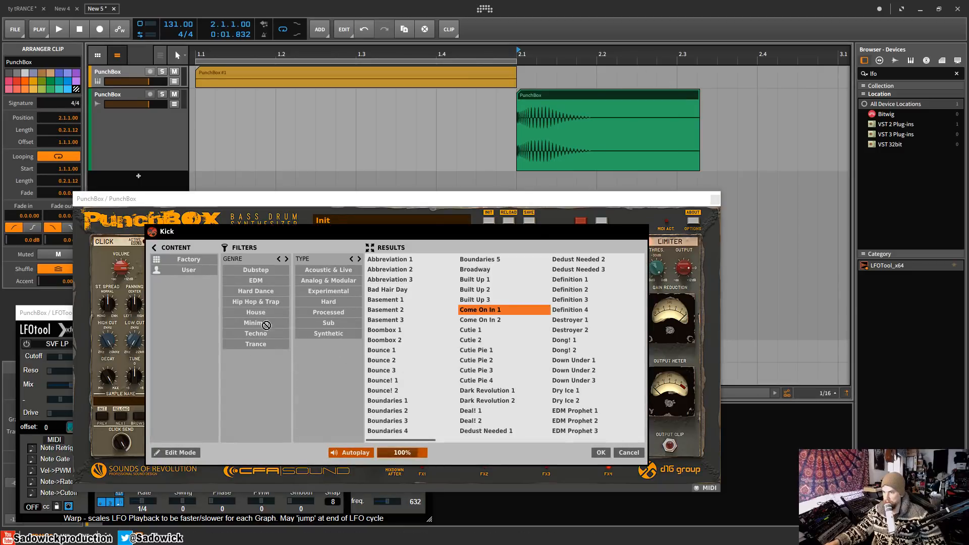
- Cancel the kick sample browser, switch the kick to 909 mode, and play the pattern from the start
{"action": "left_click", "coordinate": [629, 451]}
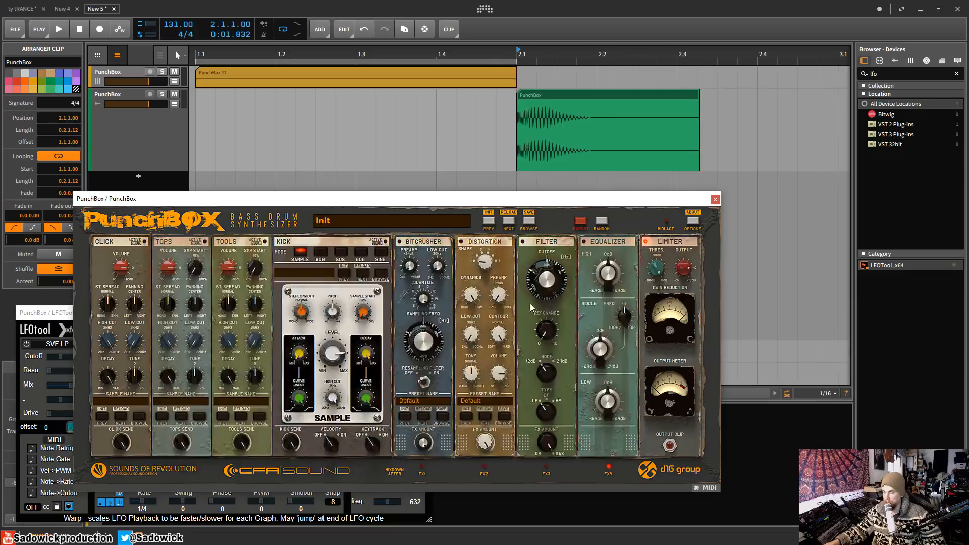
{"action": "left_click", "coordinate": [329, 255]}
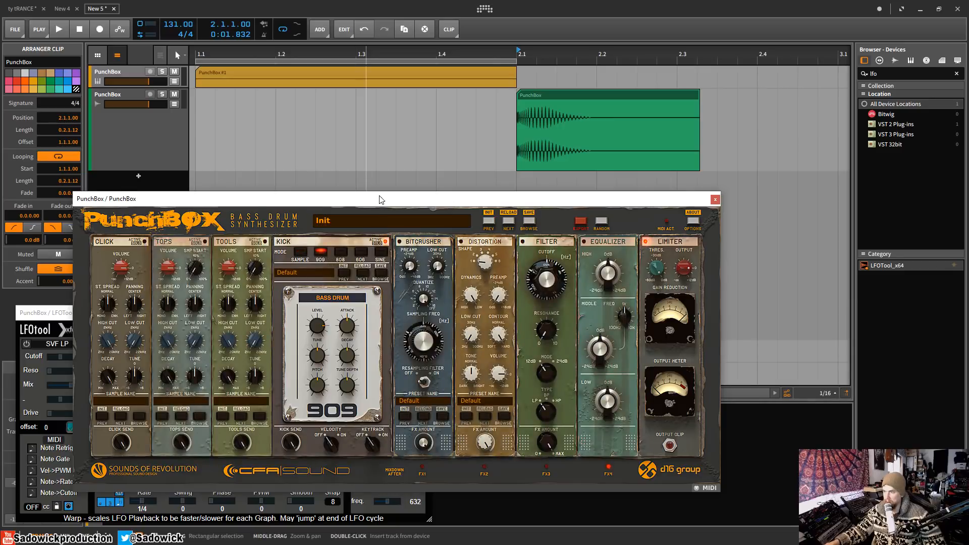
{"action": "left_click_drag", "start_coordinate": [381, 199], "coordinate": [426, 144]}
{"action": "key", "text": "space"}
{"action": "key", "text": "space"}
{"action": "left_click", "coordinate": [293, 75]}
{"action": "left_click", "coordinate": [198, 71]}
{"action": "key", "text": "space"}
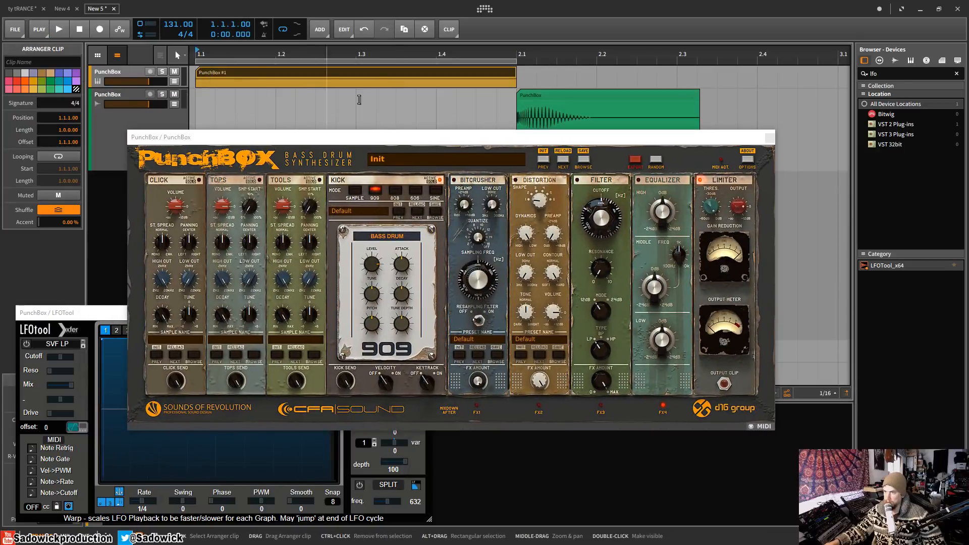
{"action": "left_click_drag", "start_coordinate": [426, 136], "coordinate": [349, 74]}
{"action": "key", "text": "space"}
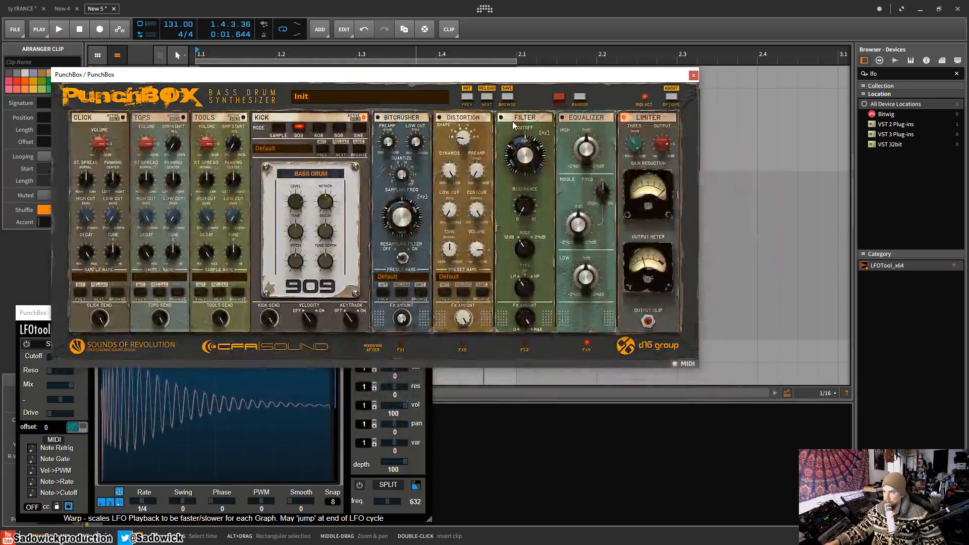
- Enable Distortion with 57% dynamics, +12.0 dB volume and the Model 6 shape while auditioning the 909 kick
{"action": "key", "text": "space"}
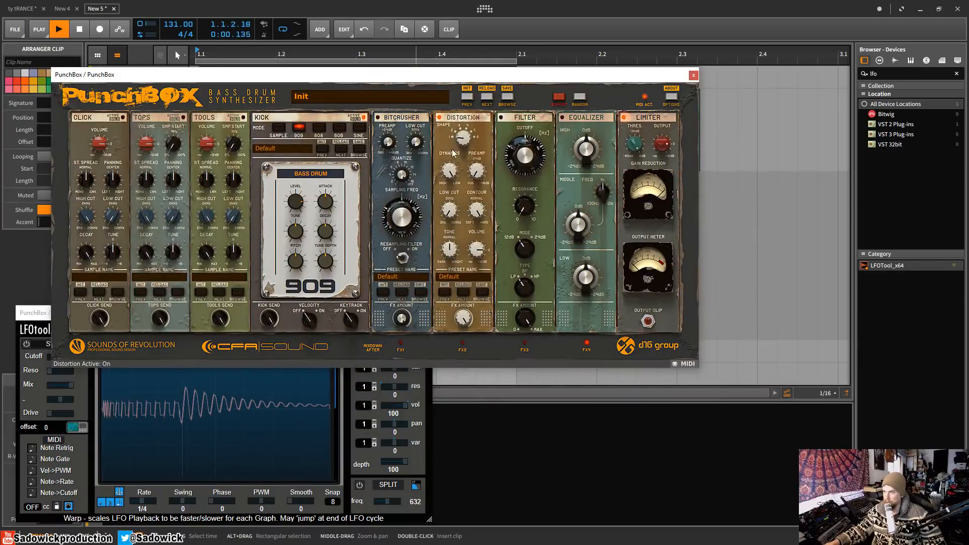
{"action": "key", "text": "space"}
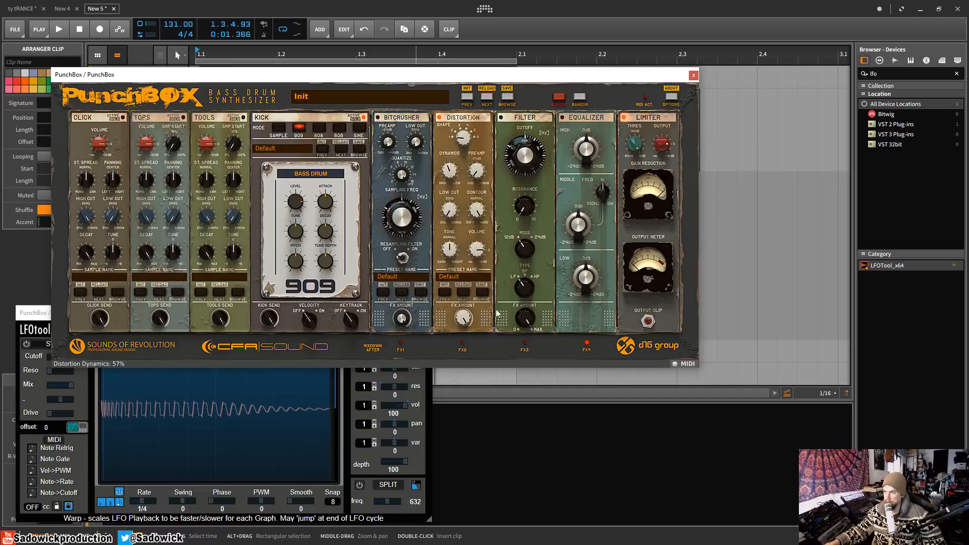
{"action": "key", "text": "space"}
{"action": "left_click_drag", "start_coordinate": [484, 112], "coordinate": [482, 146]}
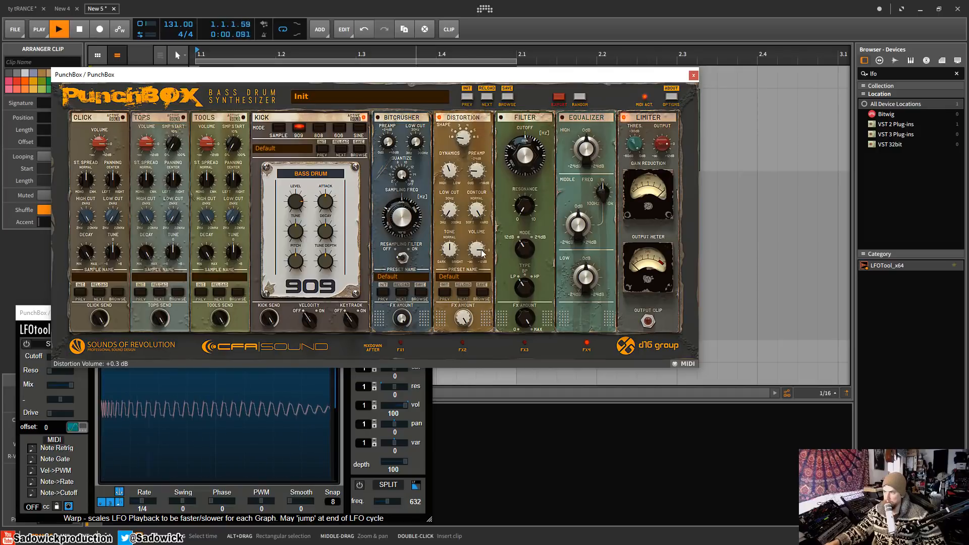
{"action": "left_click_drag", "start_coordinate": [480, 247], "coordinate": [491, 188]}
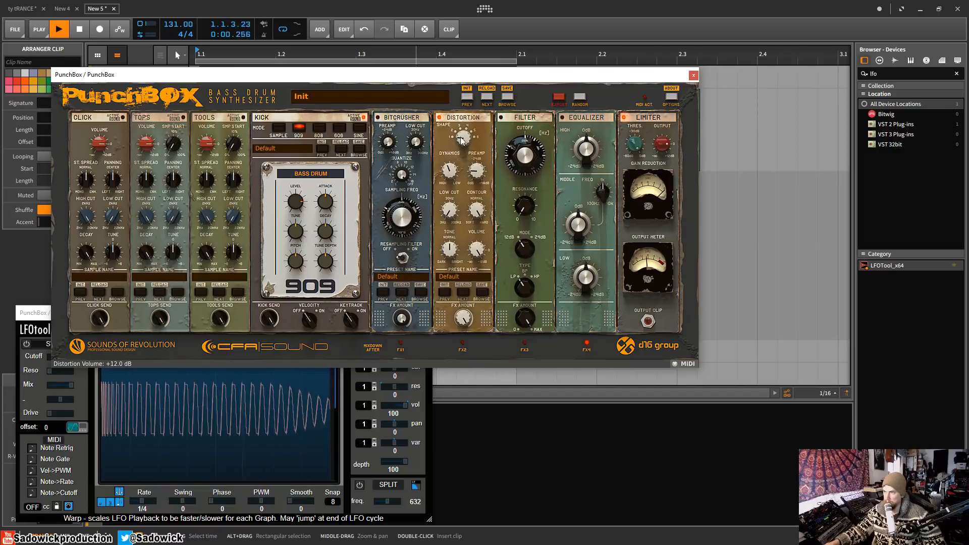
{"action": "left_click_drag", "start_coordinate": [461, 142], "coordinate": [474, 31]}
{"action": "left_click_drag", "start_coordinate": [462, 138], "coordinate": [466, 115]}
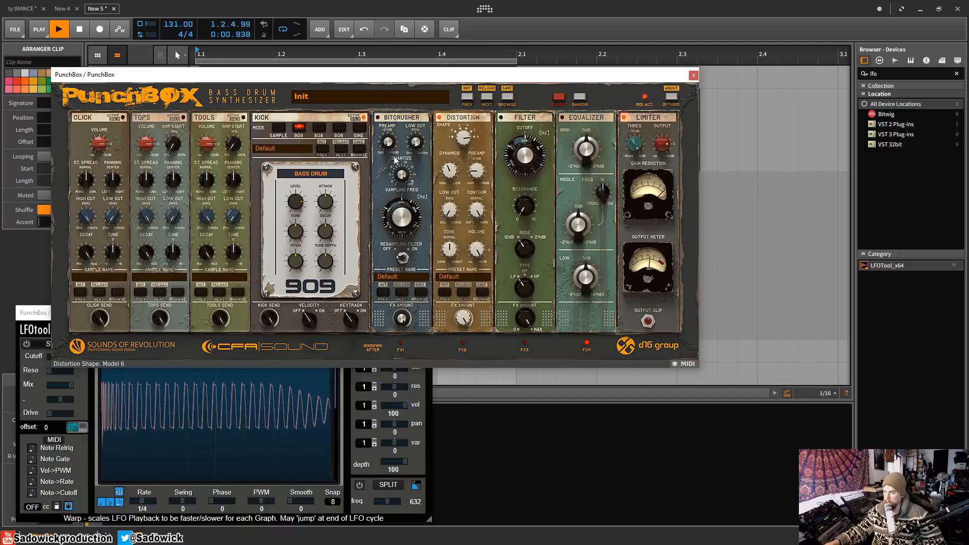
{"action": "key", "text": "space"}
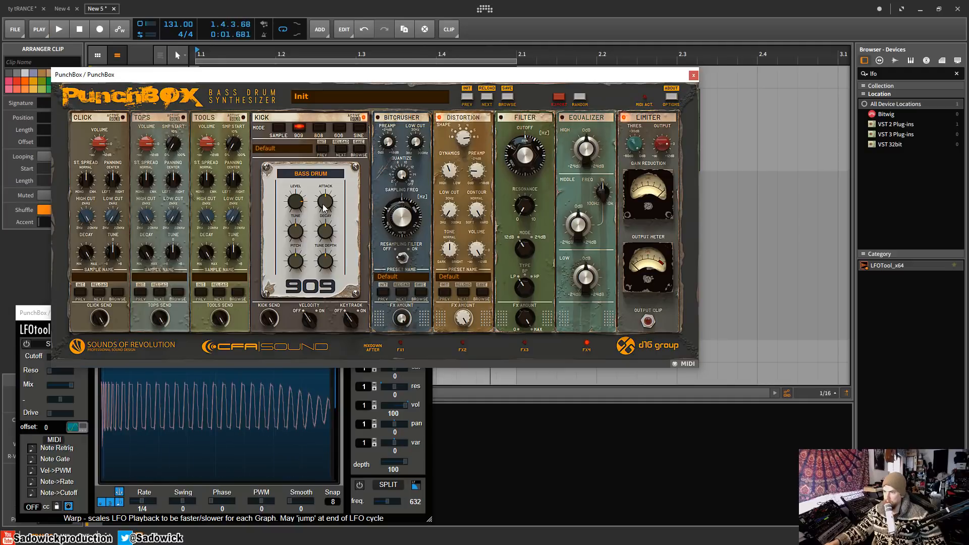
- Set the 909 kick's attack to 79%, tune to 28% and decay to 43%, and adjust its pitch during playback
{"action": "key", "text": "space"}
{"action": "left_click_drag", "start_coordinate": [325, 209], "coordinate": [332, 191]}
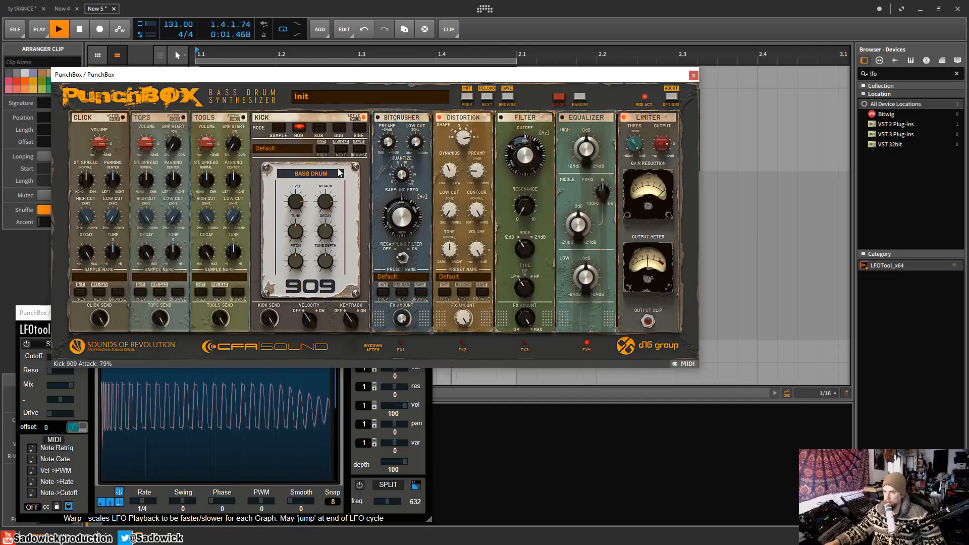
{"action": "left_click_drag", "start_coordinate": [309, 226], "coordinate": [307, 266]}
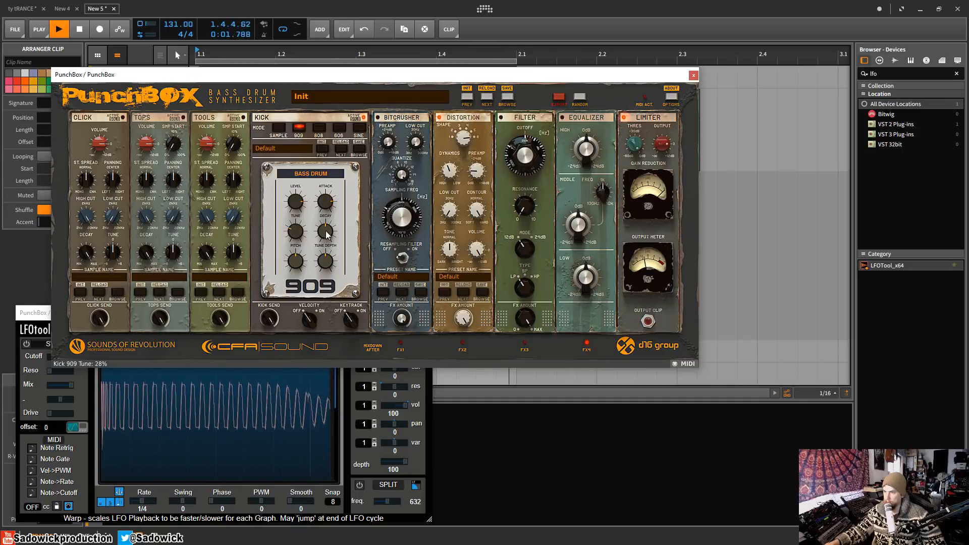
{"action": "left_click_drag", "start_coordinate": [326, 233], "coordinate": [336, 237]}
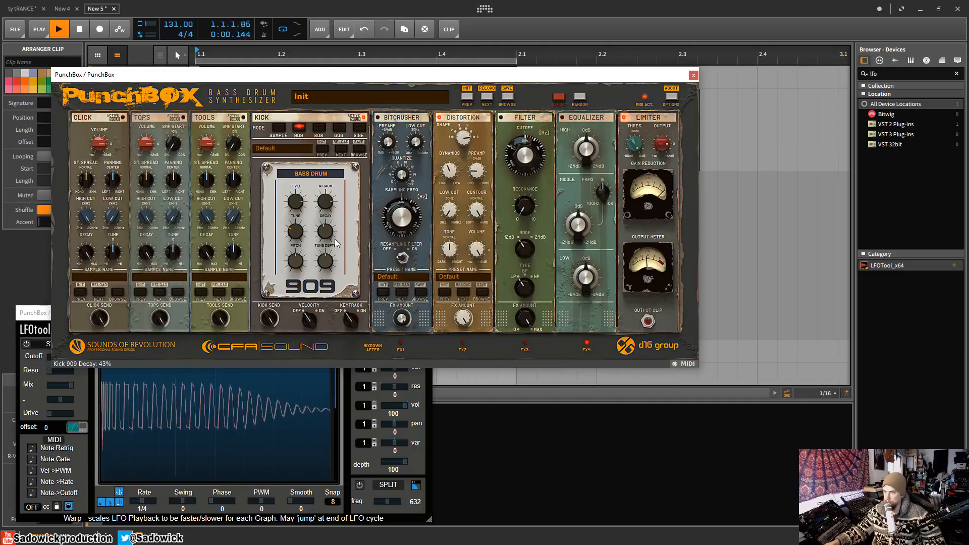
{"action": "left_click_drag", "start_coordinate": [295, 261], "coordinate": [331, 267]}
{"action": "left_click_drag", "start_coordinate": [387, 76], "coordinate": [361, 40]}
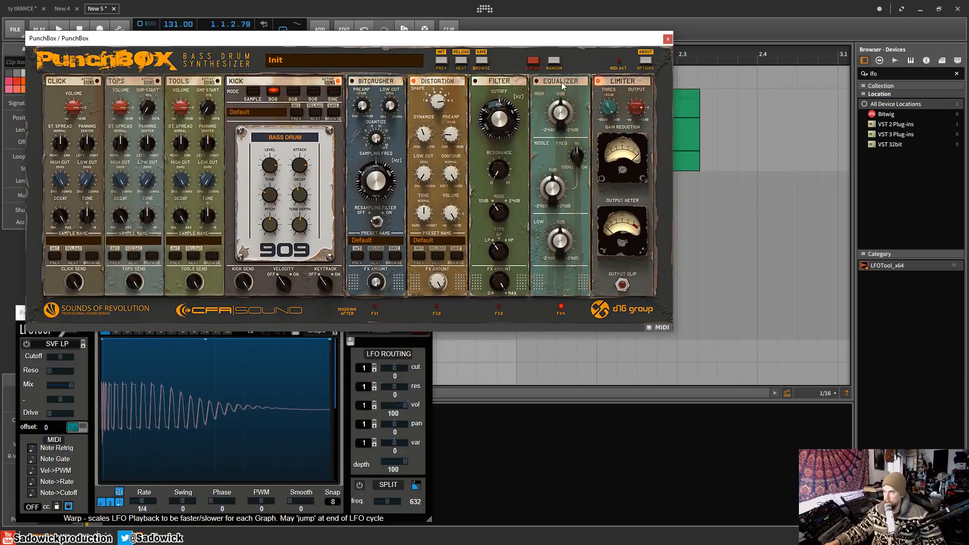
- Enable the Equalizer, move it ahead of Distortion in the effects chain, and set its mid gain to +15.4 dB
{"action": "left_click", "coordinate": [535, 81]}
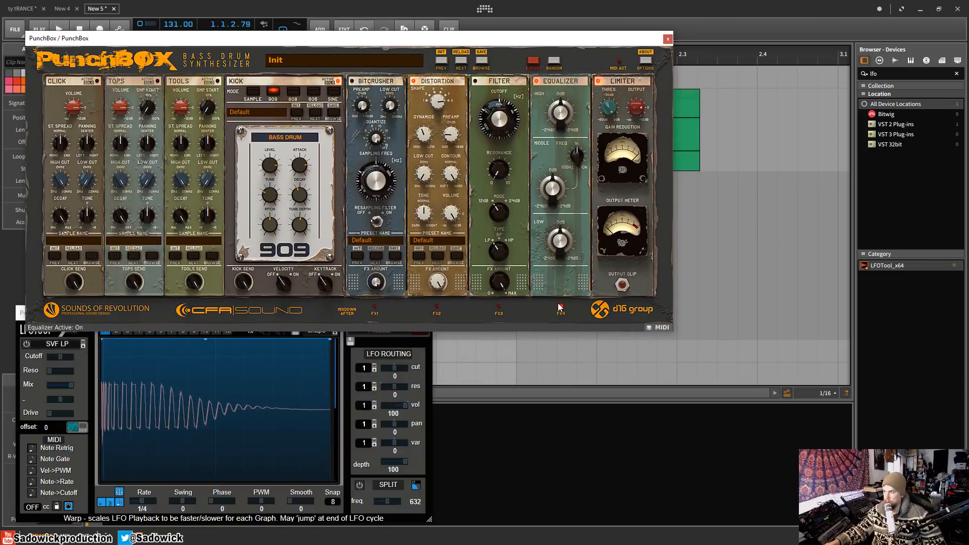
{"action": "left_click_drag", "start_coordinate": [537, 280], "coordinate": [410, 279]}
{"action": "key", "text": "space"}
{"action": "mouse_move", "coordinate": [430, 185]}
{"action": "left_mouse_down"}
{"action": "mouse_move", "coordinate": [428, 162]}
{"action": "mouse_move", "coordinate": [455, 146]}
{"action": "mouse_move", "coordinate": [456, 124]}
{"action": "mouse_move", "coordinate": [429, 193]}
{"action": "left_mouse_up"}
{"action": "left_click_drag", "start_coordinate": [458, 155], "coordinate": [431, 171]}
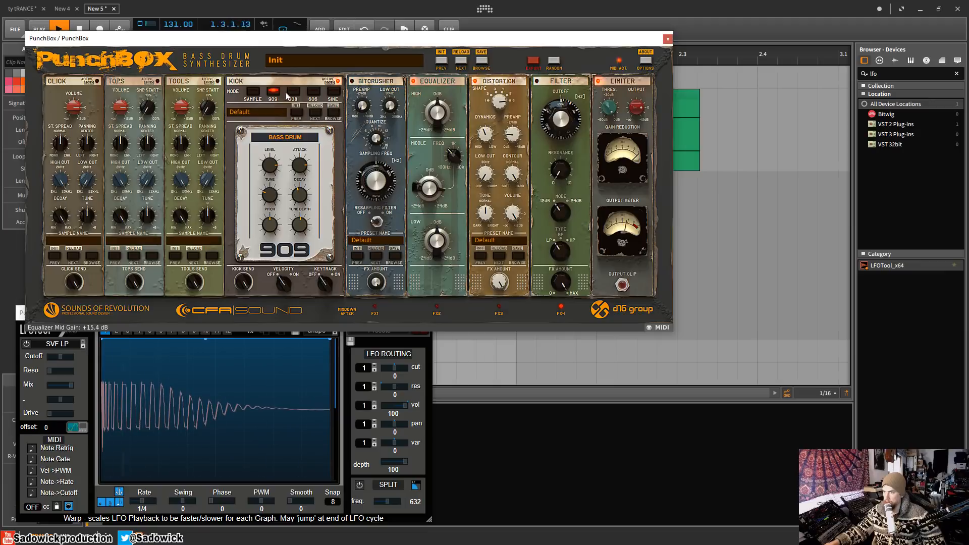
{"action": "key", "text": "space"}
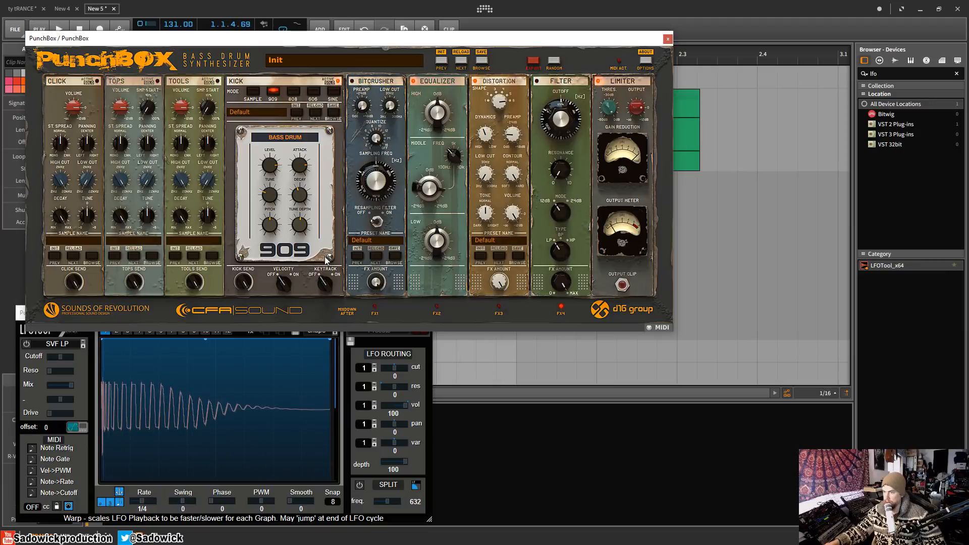
- Switch the kick through 808 mode to Sample mode and initialize the preset
{"action": "left_click", "coordinate": [293, 91]}
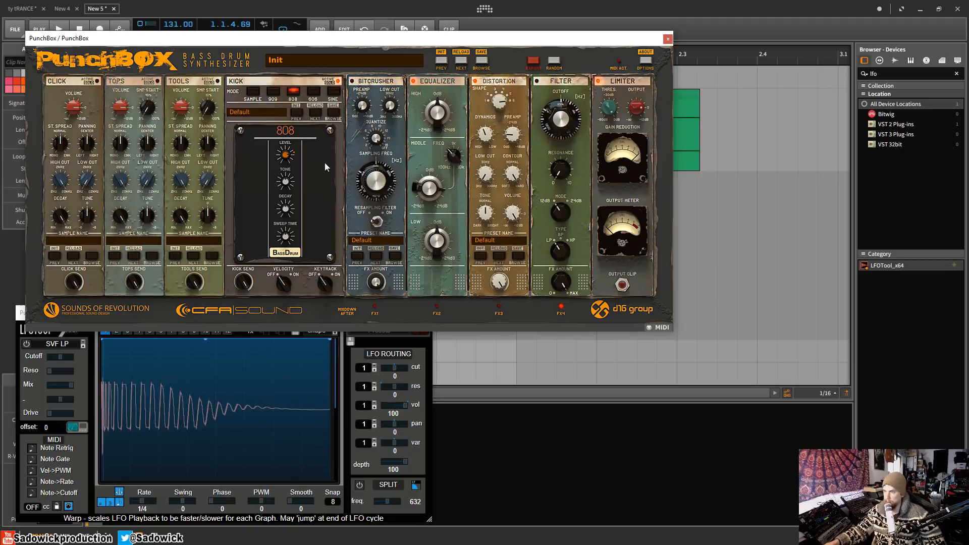
{"action": "left_click", "coordinate": [252, 91]}
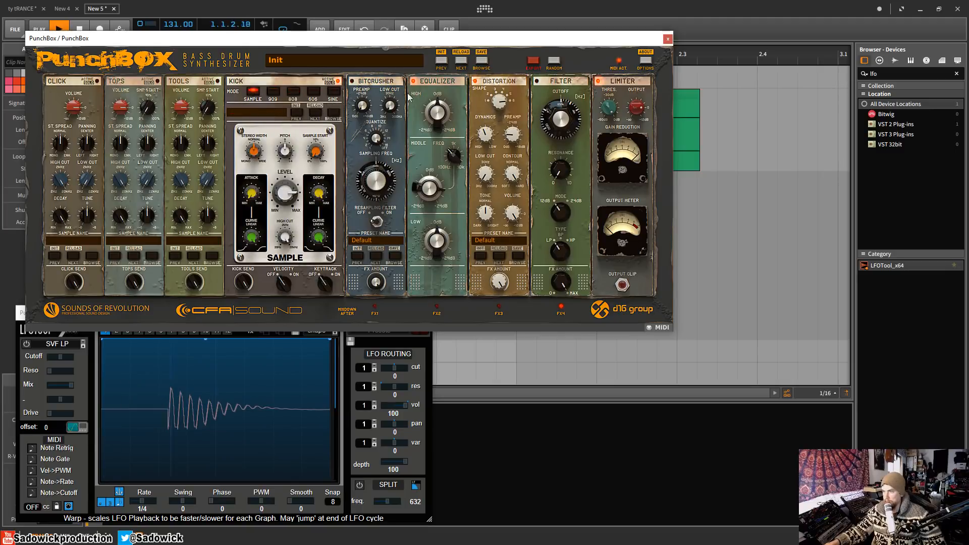
{"action": "left_click", "coordinate": [444, 59]}
- Filter the kick samples by Techno, audition Abbreviation 2, Bounce 1 and Boundaries 3, and return to the Factory list before cancelling
{"action": "left_click", "coordinate": [332, 116]}
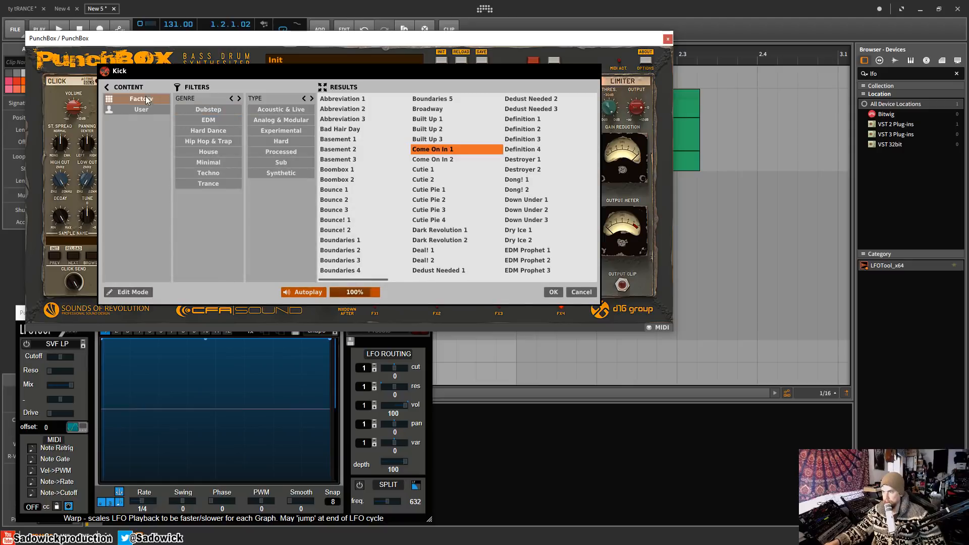
{"action": "left_click", "coordinate": [218, 175]}
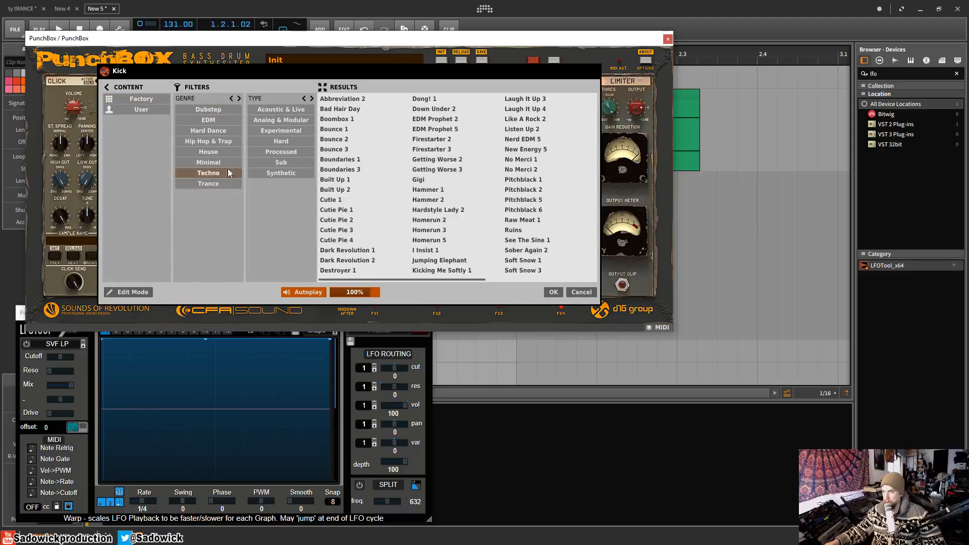
{"action": "left_click", "coordinate": [357, 103]}
{"action": "left_click", "coordinate": [337, 130]}
{"action": "left_click", "coordinate": [325, 169]}
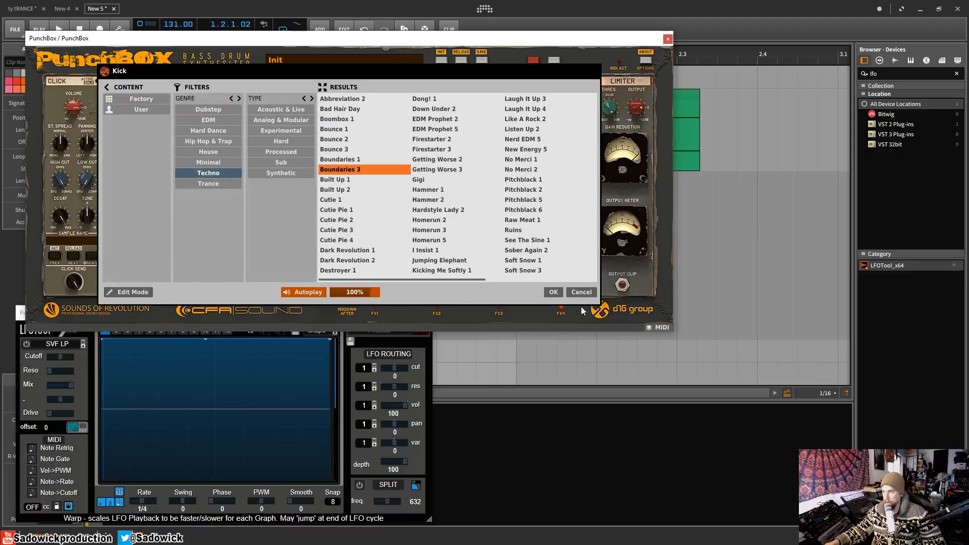
{"action": "left_click", "coordinate": [140, 98]}
{"action": "left_click", "coordinate": [583, 292]}
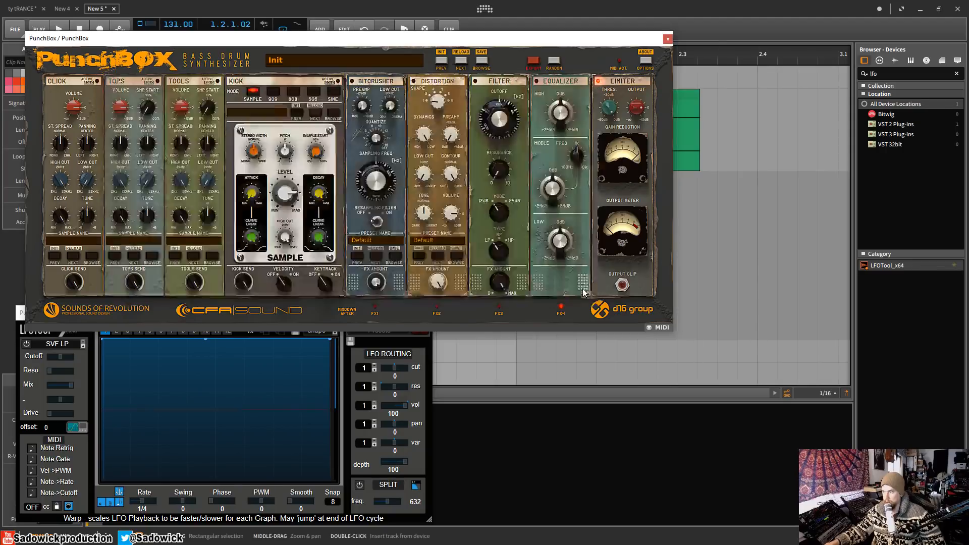
- Audition the kick samples Bounce 3 and Bounce! 1, filter the list by the Sub type, and load Basement 1
{"action": "left_click", "coordinate": [335, 116]}
{"action": "left_click", "coordinate": [337, 210]}
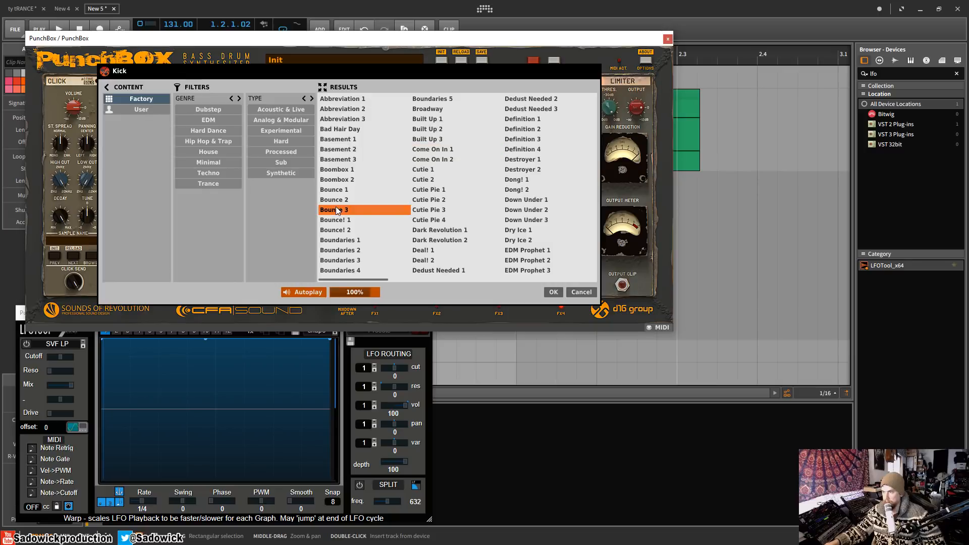
{"action": "left_click", "coordinate": [340, 220]}
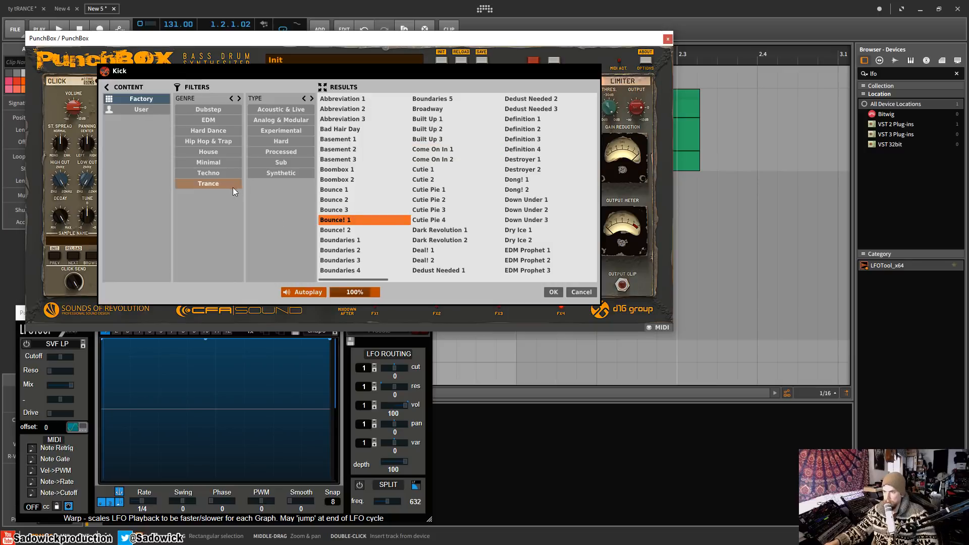
{"action": "left_click", "coordinate": [288, 161]}
{"action": "left_click", "coordinate": [340, 101]}
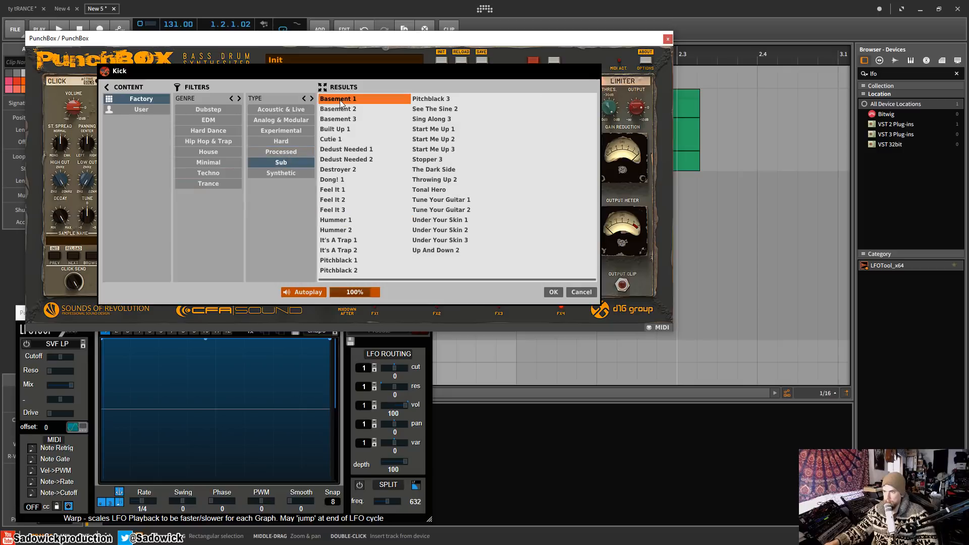
{"action": "double_click", "coordinate": [340, 103]}
- Audition the successive Sub kick samples during playback, advancing from Basement 1 to Cutie 1
{"action": "key", "text": "space"}
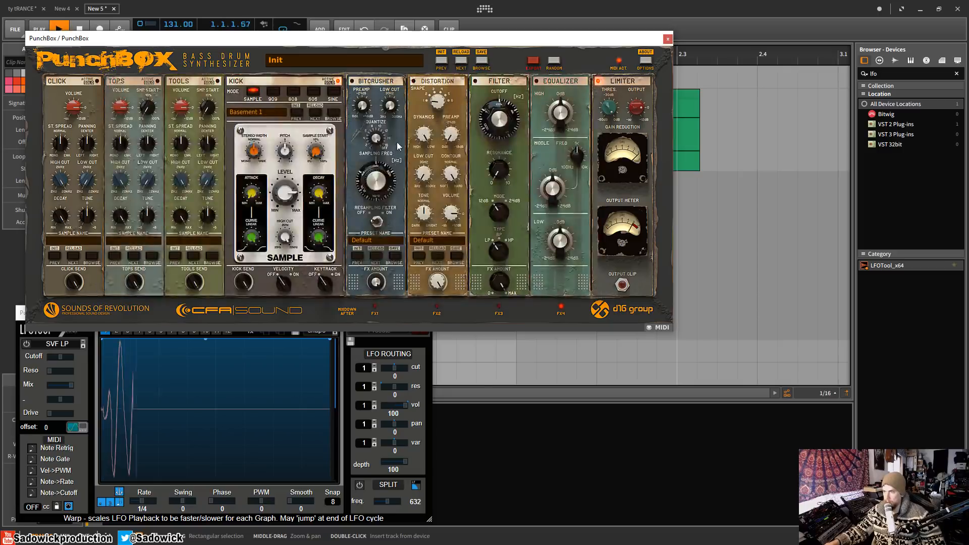
{"action": "left_click", "coordinate": [319, 116]}
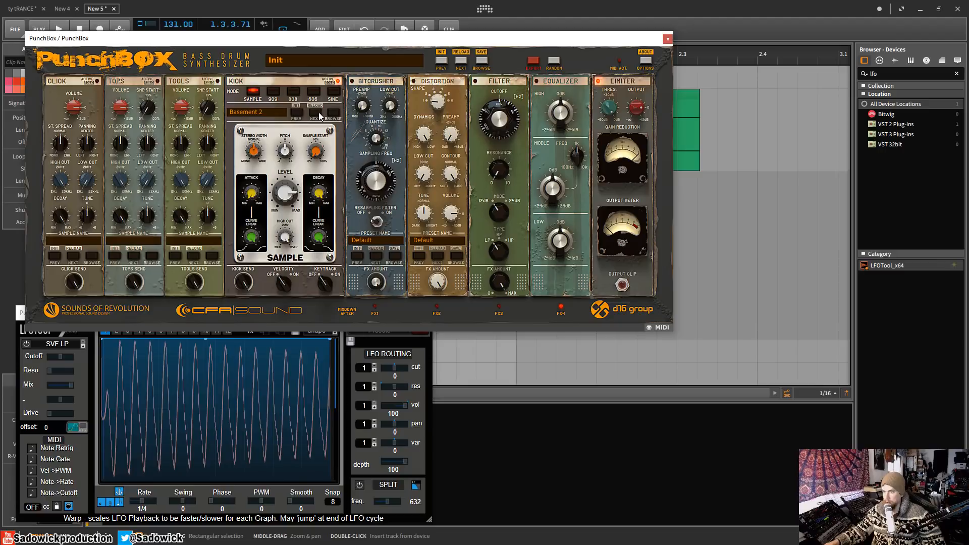
{"action": "left_click", "coordinate": [320, 115]}
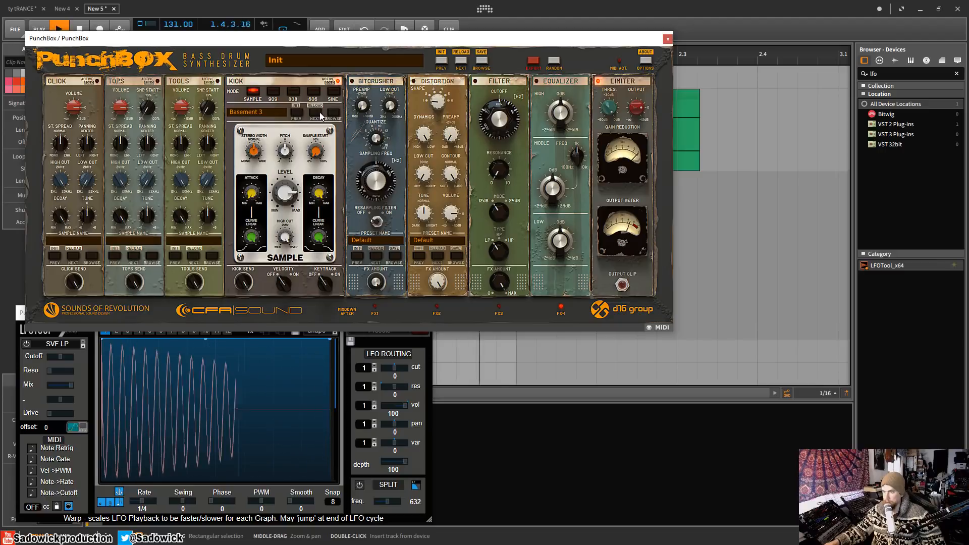
{"action": "left_click", "coordinate": [319, 116]}
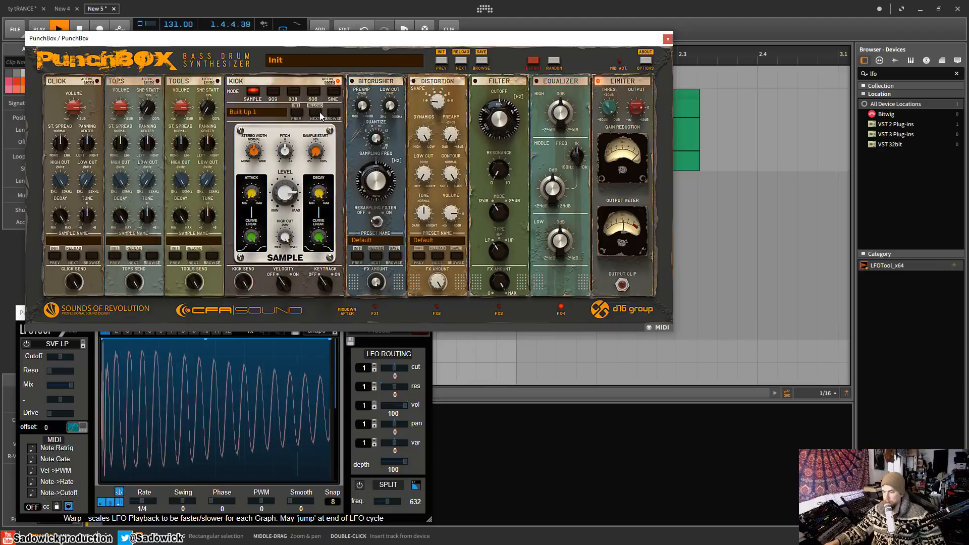
{"action": "left_click", "coordinate": [319, 115]}
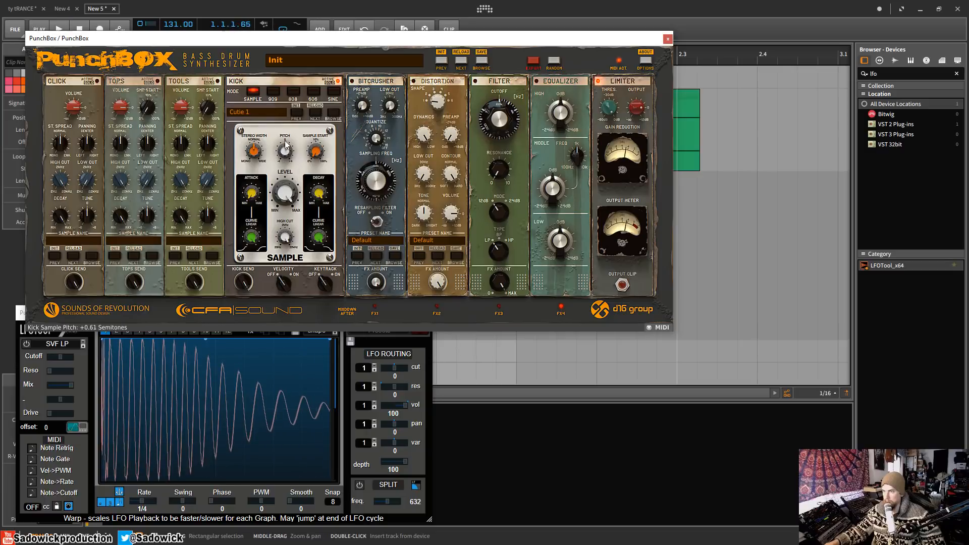
- Raise the kick sample's pitch to +3.87 semitones while listening to playback
{"action": "mouse_move", "coordinate": [285, 144]}
{"action": "left_mouse_down"}
{"action": "mouse_move", "coordinate": [292, 166]}
{"action": "mouse_move", "coordinate": [287, 141]}
{"action": "left_mouse_up"}
{"action": "key", "text": "space"}
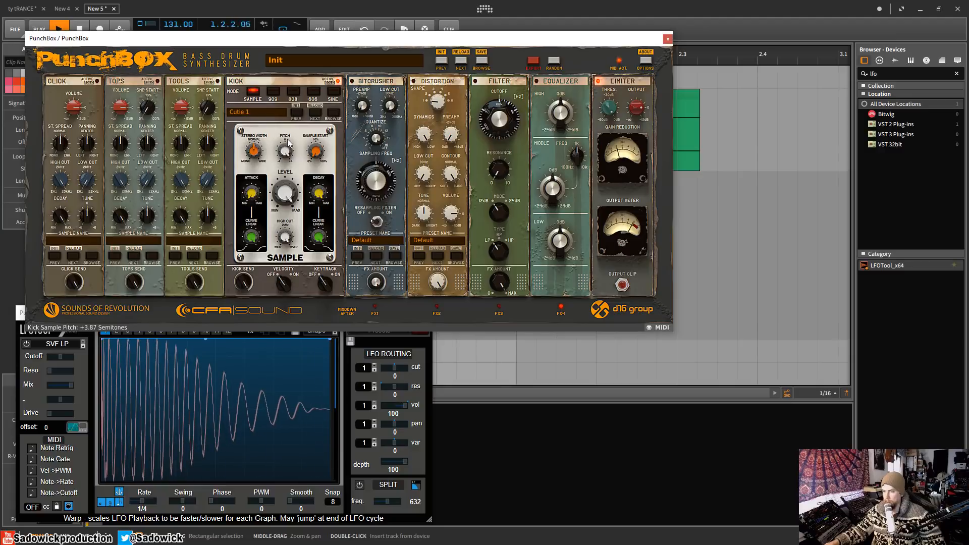
{"action": "key", "text": "space"}
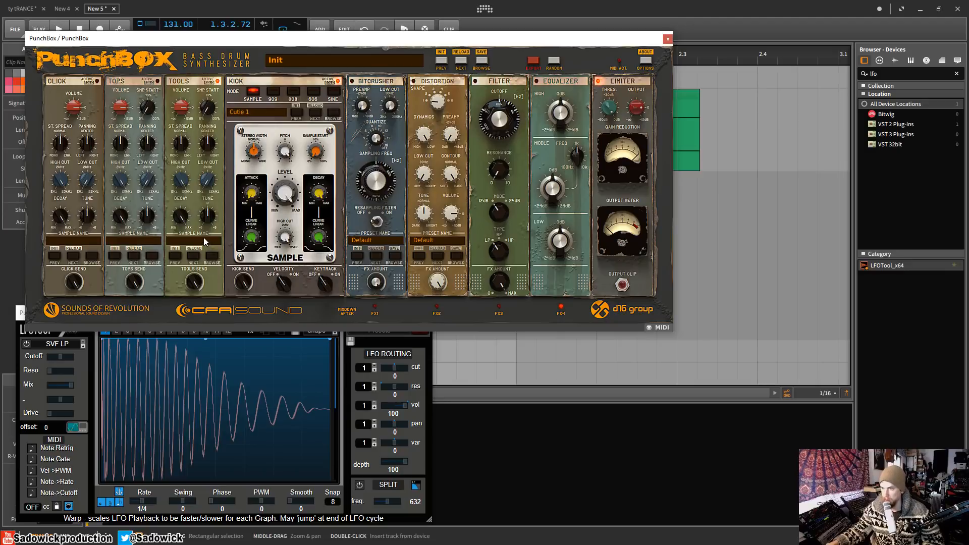
- Audition Bonecrasher 4 for the Tools layer, load the Boom! 1 sample, and listen to it in playback
{"action": "left_click", "coordinate": [211, 257]}
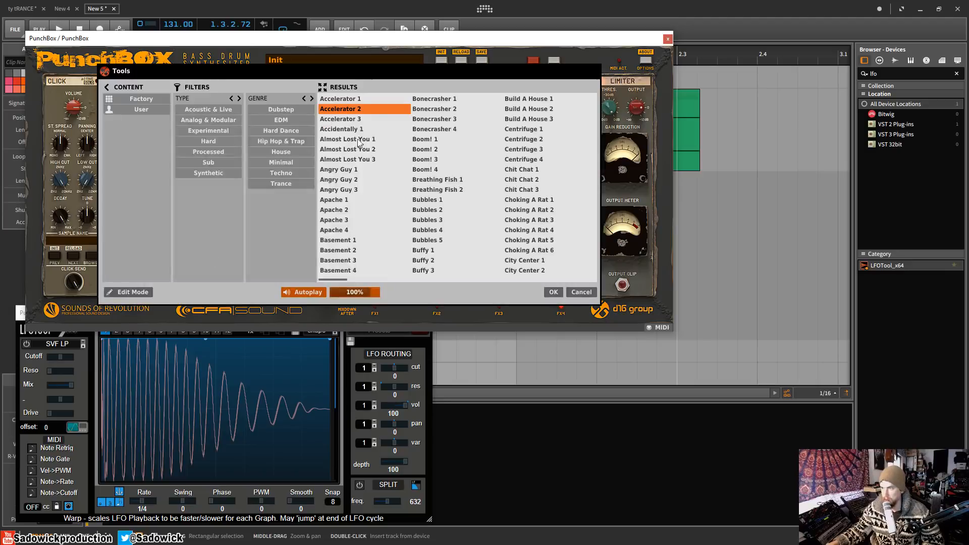
{"action": "left_click", "coordinate": [446, 132]}
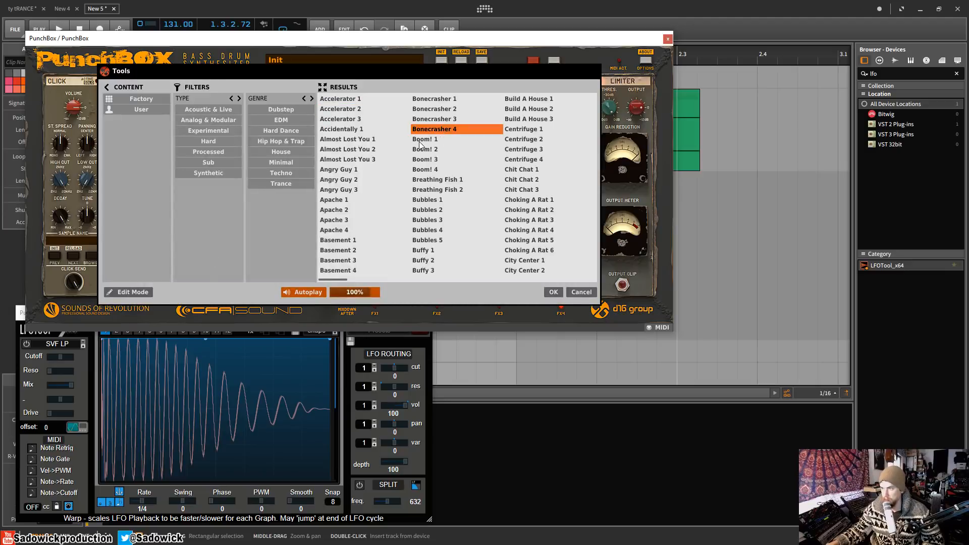
{"action": "double_click", "coordinate": [420, 141]}
{"action": "key", "text": "space"}
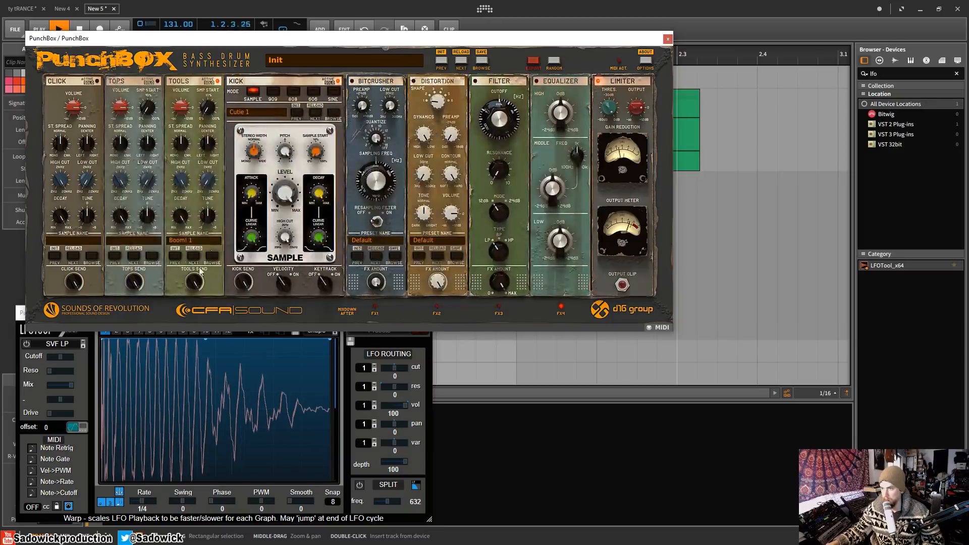
{"action": "key", "text": "space"}
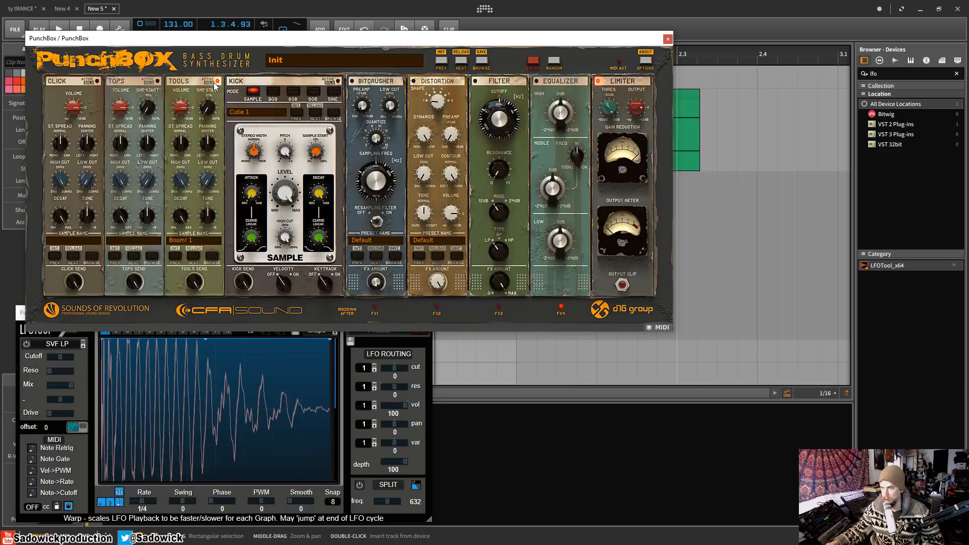
{"action": "key", "text": "space"}
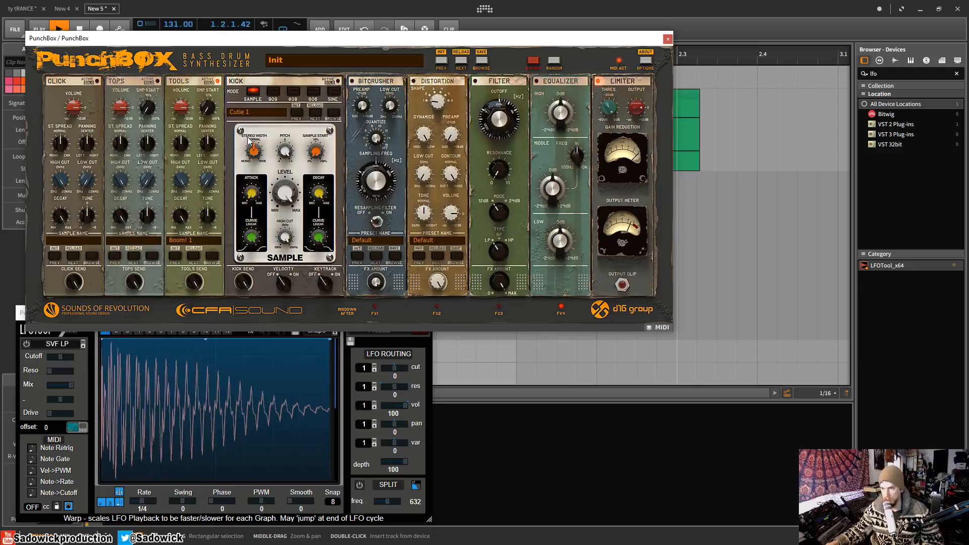
{"action": "key", "text": "space"}
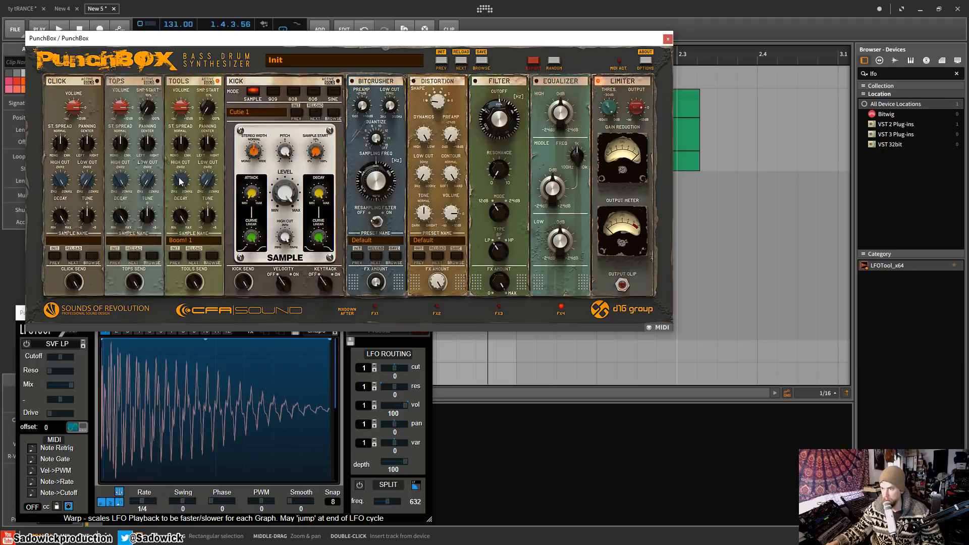
- Raise the Tools layer's low cut to about 466 Hz and set its pitch to -1.01 semitones, checking it against the active kick layer
{"action": "left_click_drag", "start_coordinate": [212, 185], "coordinate": [212, 212]}
{"action": "key", "text": "space"}
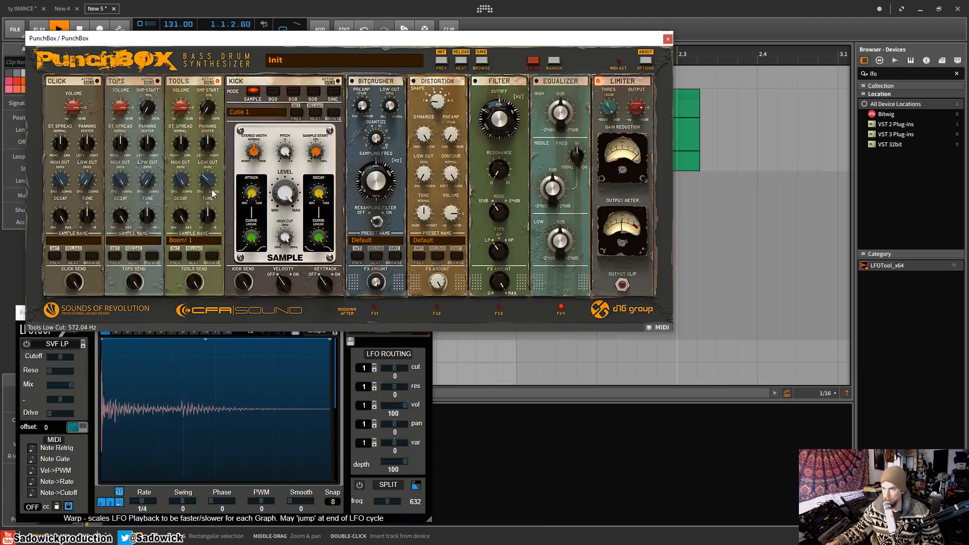
{"action": "left_click", "coordinate": [338, 82]}
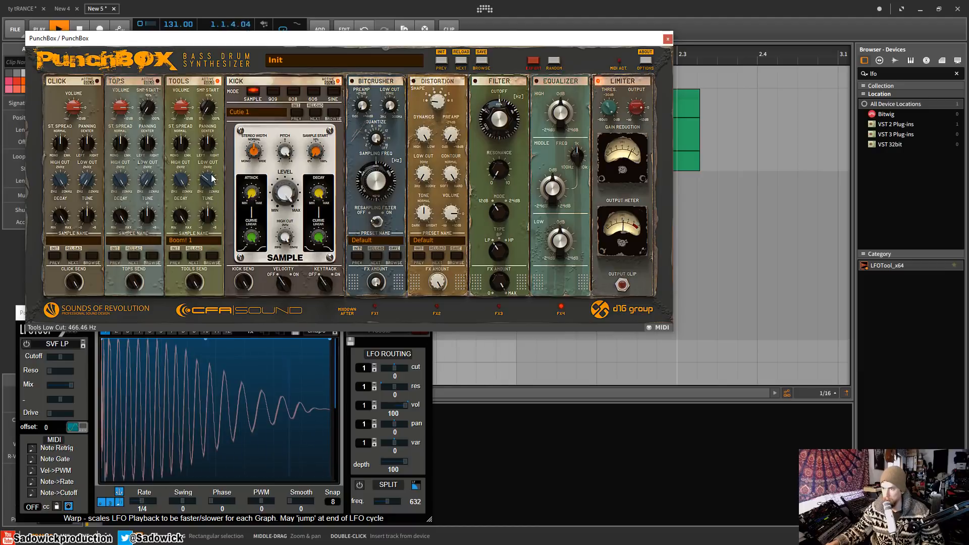
{"action": "left_click_drag", "start_coordinate": [210, 182], "coordinate": [221, 230]}
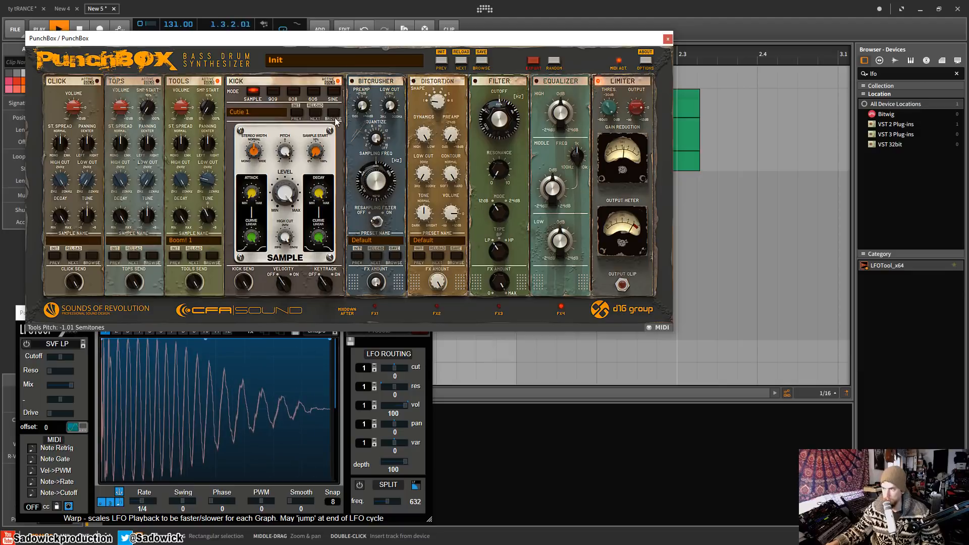
{"action": "key", "text": "space"}
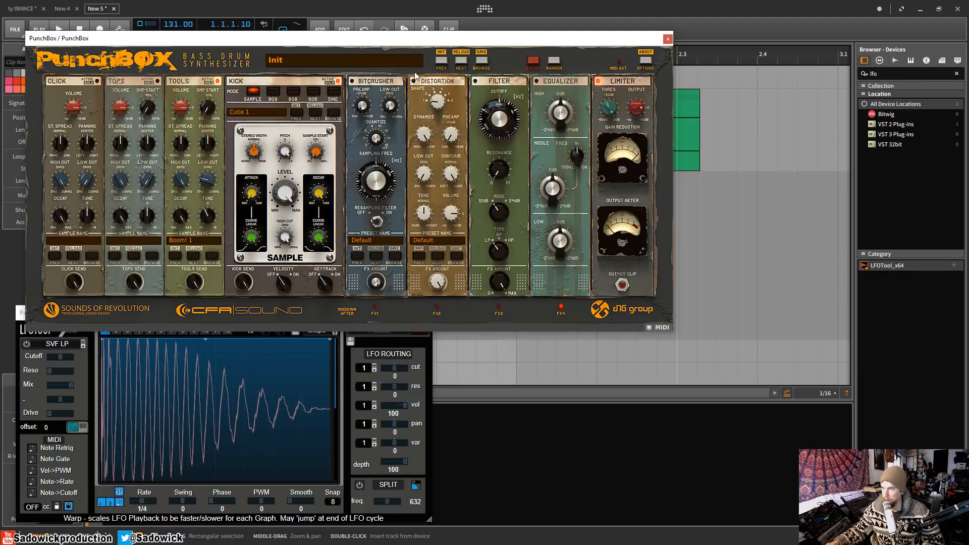
- Set the distortion volume to +5.6 dB while listening to playback
{"action": "key", "text": "space"}
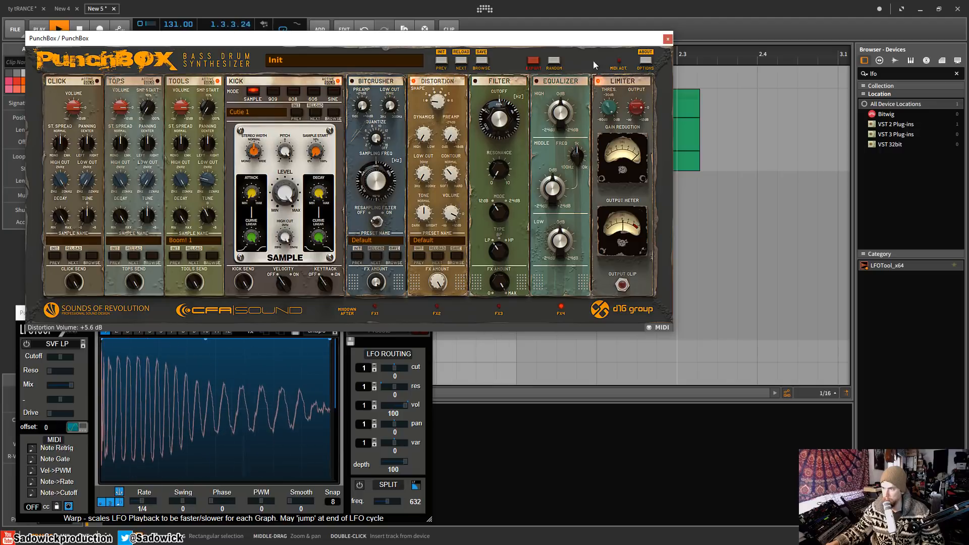
{"action": "key", "text": "space"}
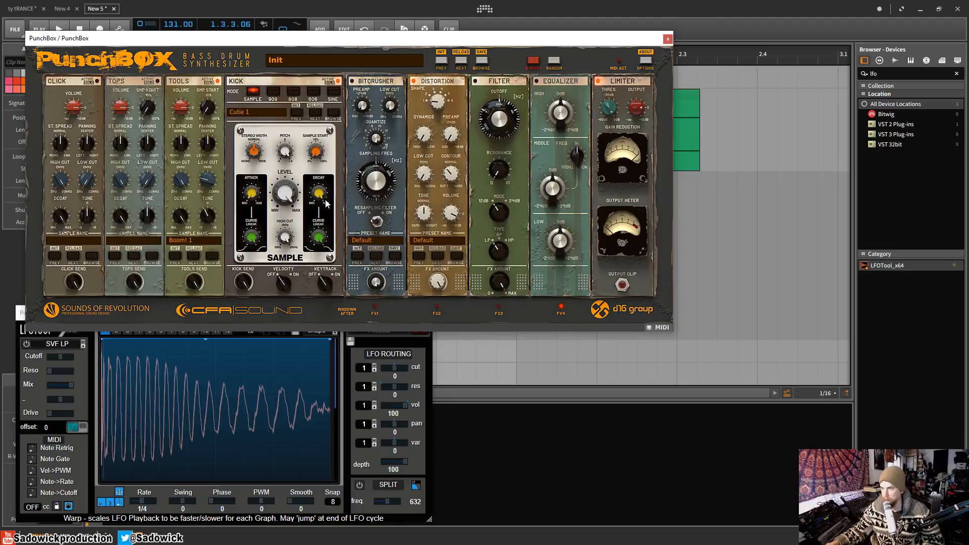
- Try different decay settings on the kick sample during playback, including a decay curve of -100% concave
{"action": "left_click_drag", "start_coordinate": [325, 204], "coordinate": [311, 428]}
{"action": "key", "text": "space"}
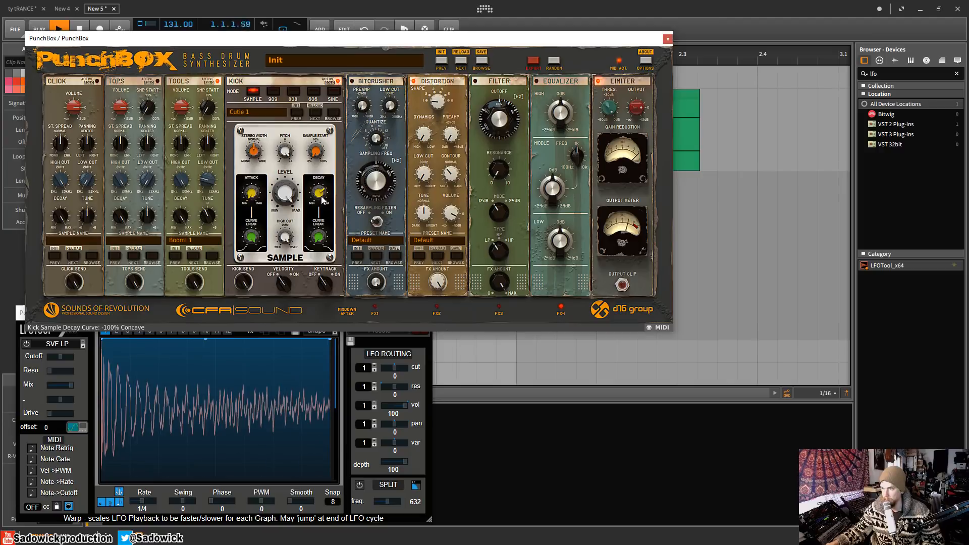
{"action": "left_click_drag", "start_coordinate": [321, 196], "coordinate": [337, 276]}
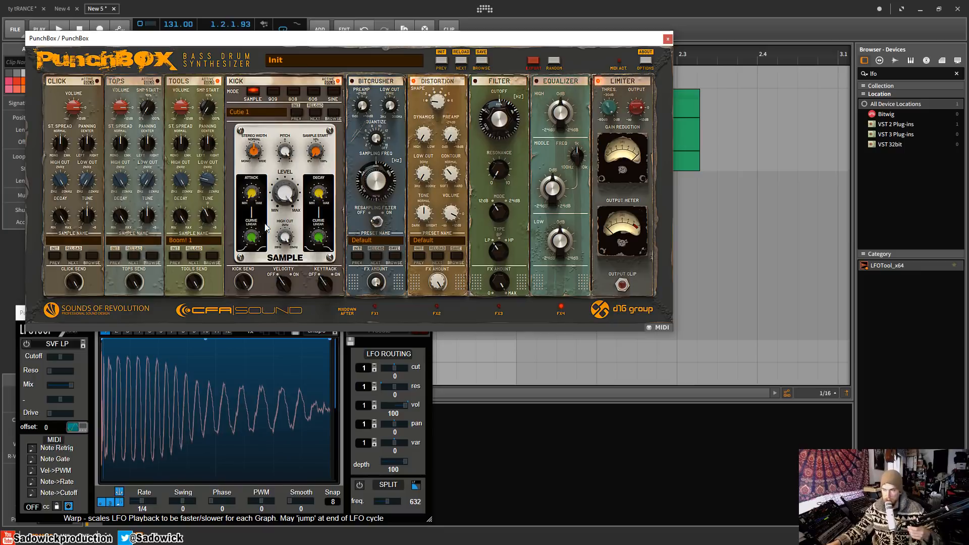
{"action": "left_click_drag", "start_coordinate": [326, 41], "coordinate": [326, 40]}
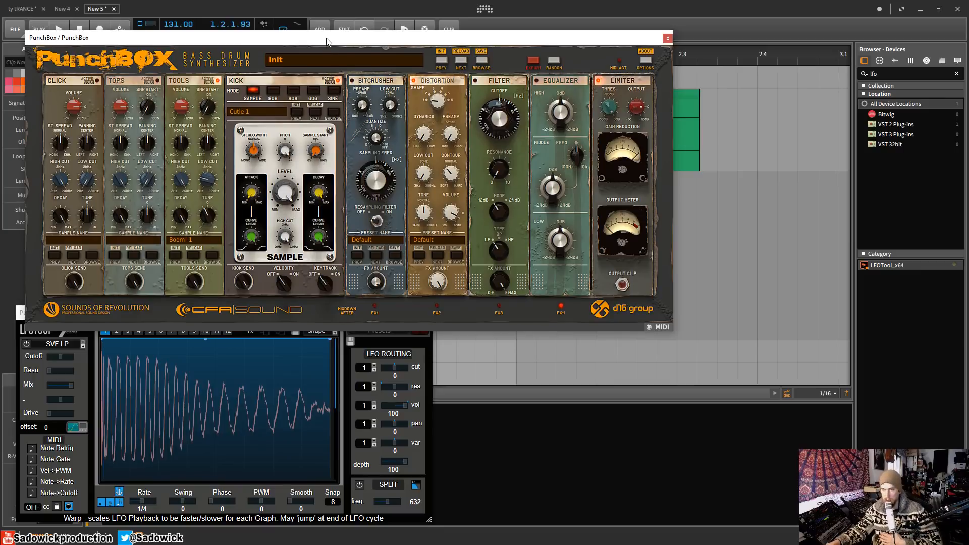